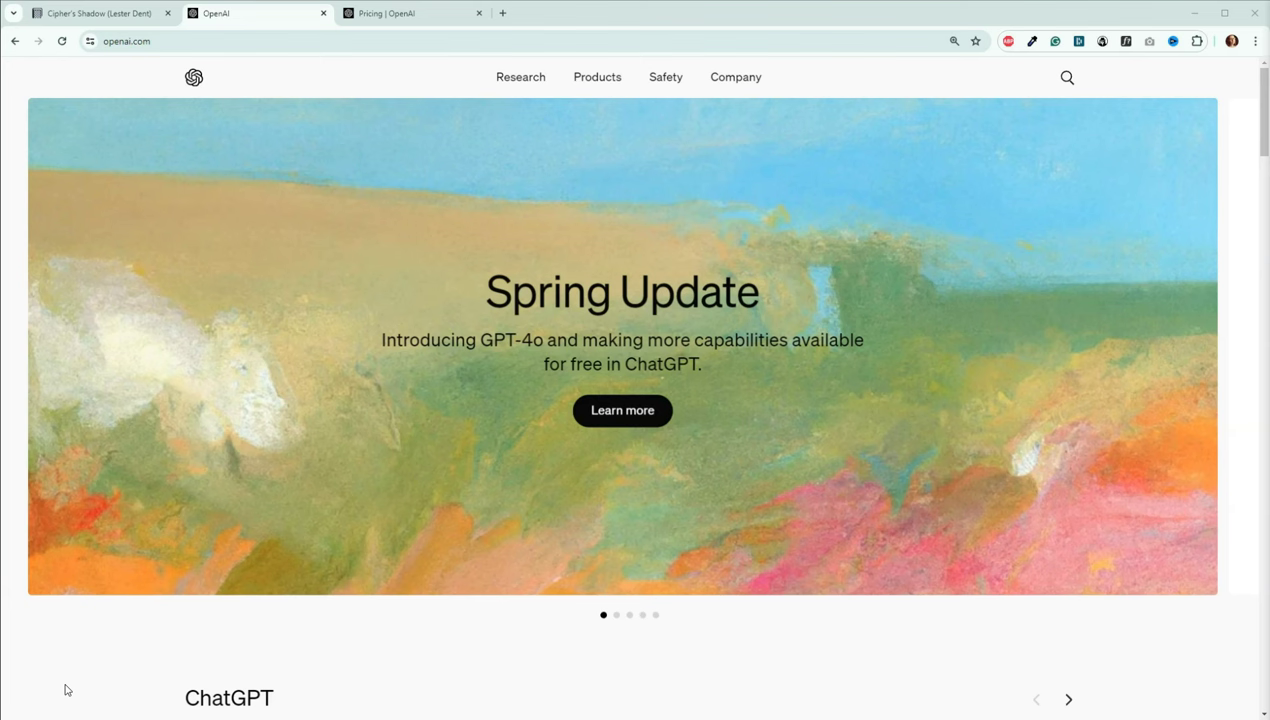
Switch to the Cipher's Shadow Notion page with its links, contents and walkthrough video.
key("ctrl+shift+Tab")
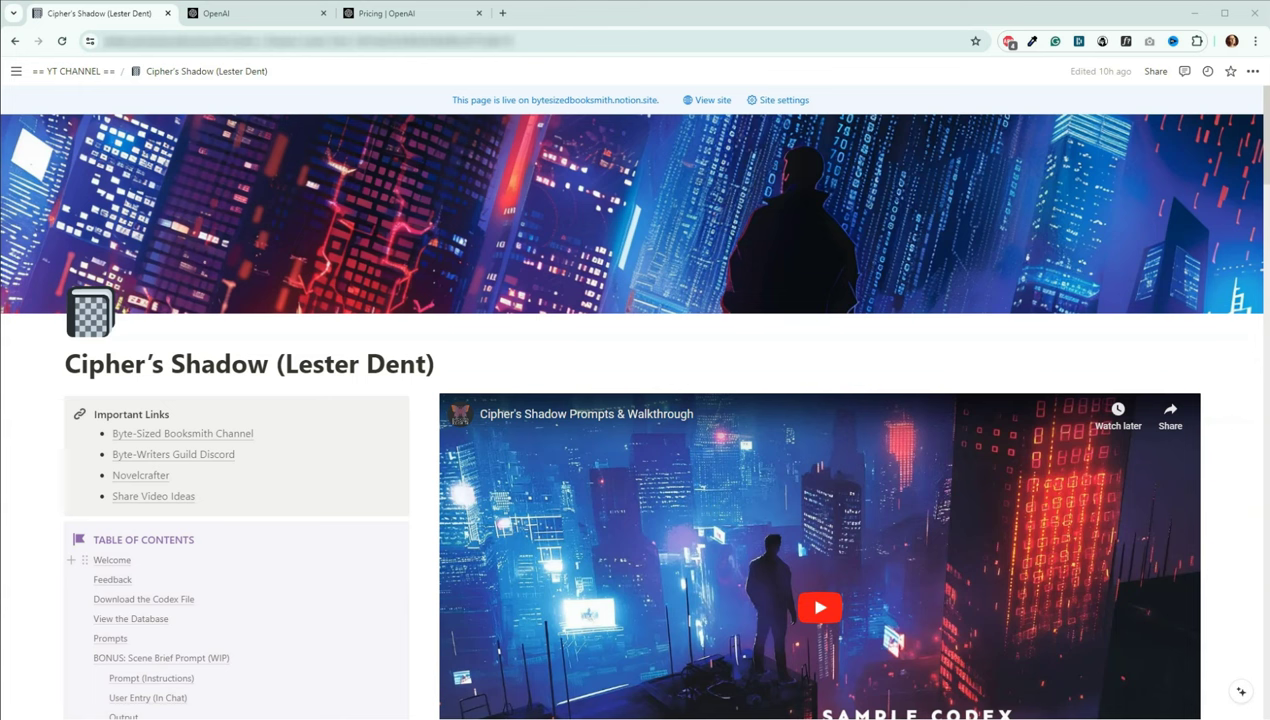
Open OpenAI's Spring Update article and read through its GPT-4o and free-user tools sections.
key("ctrl+Tab")
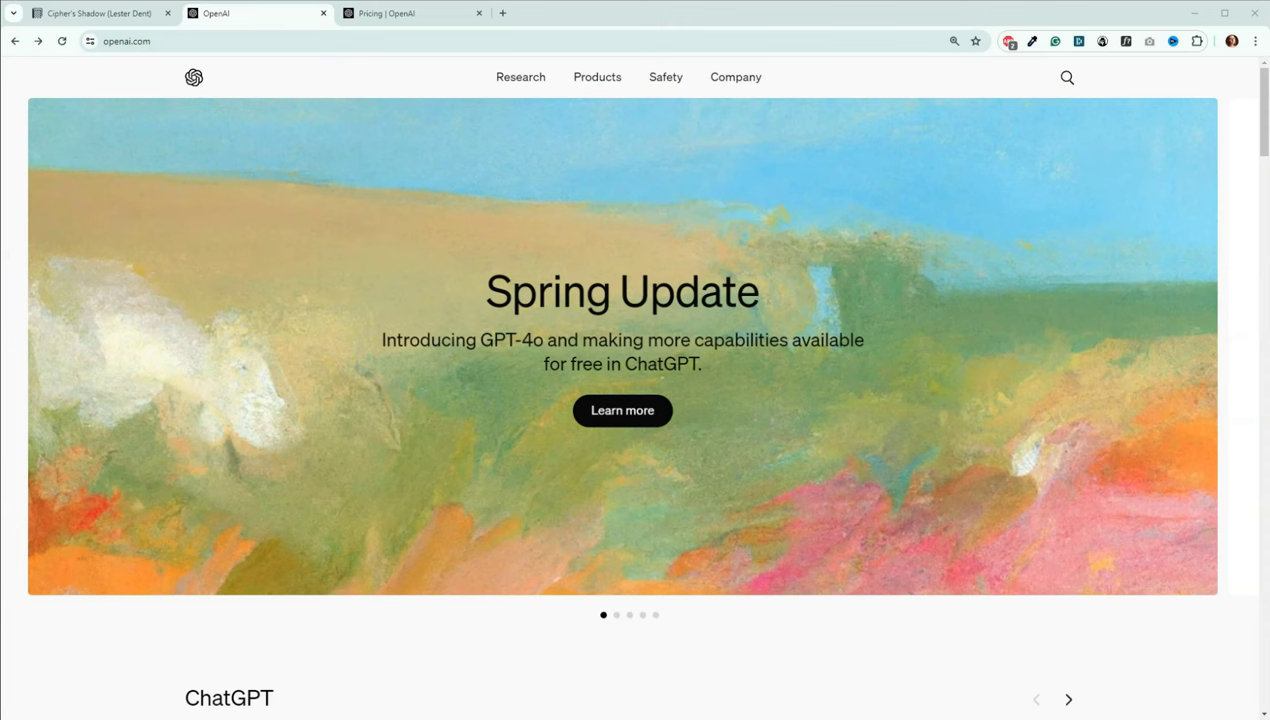
left_click(612, 408)
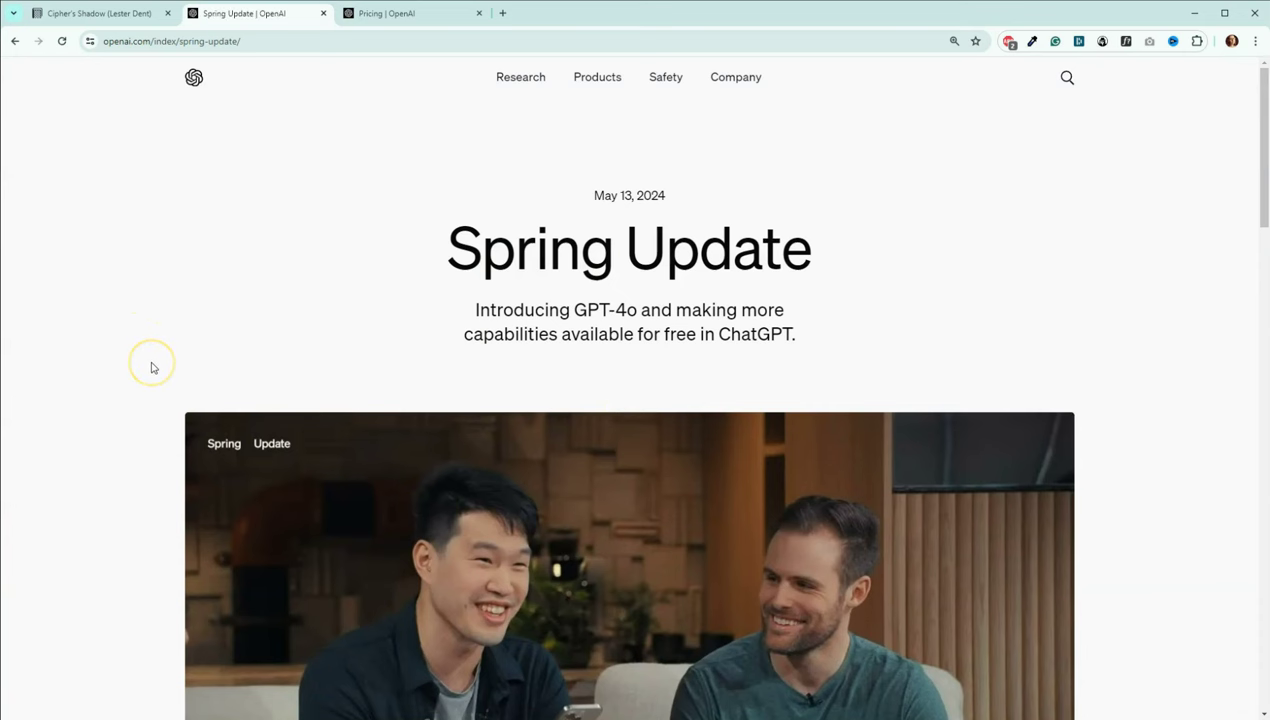
scroll(151, 368, "down", 3)
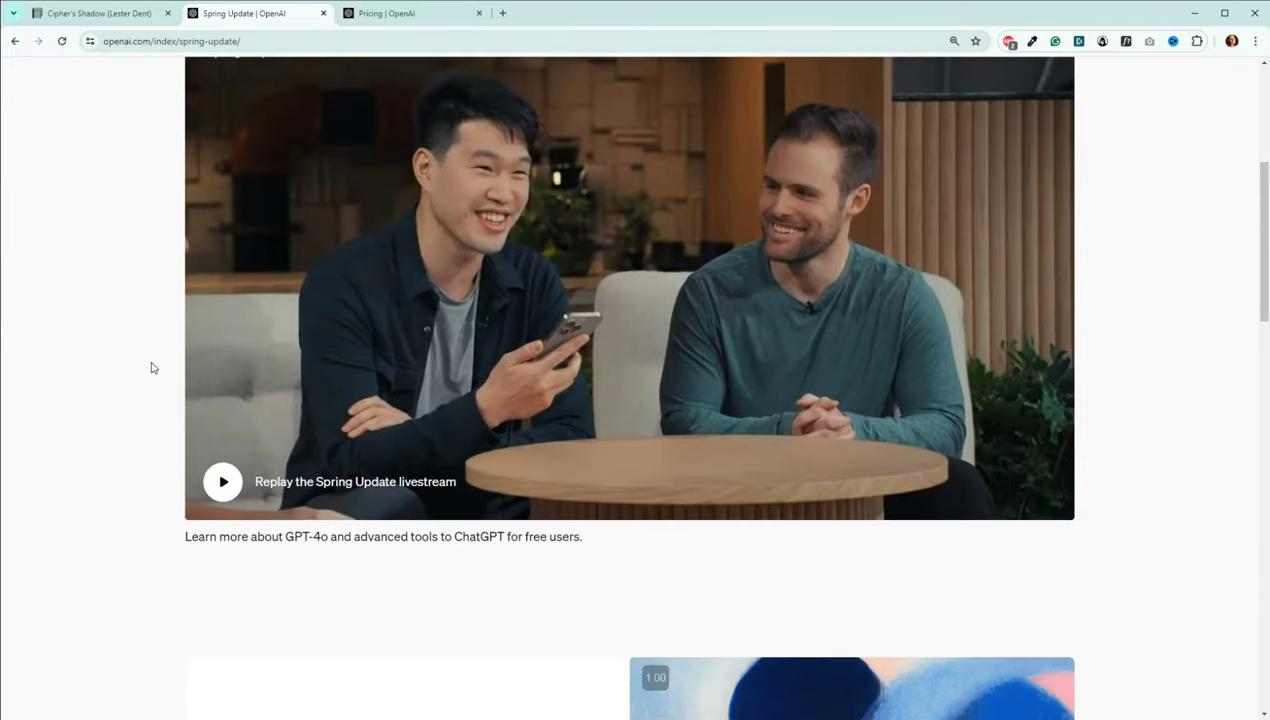
left_click(93, 405)
scroll(105, 425, "down", 1)
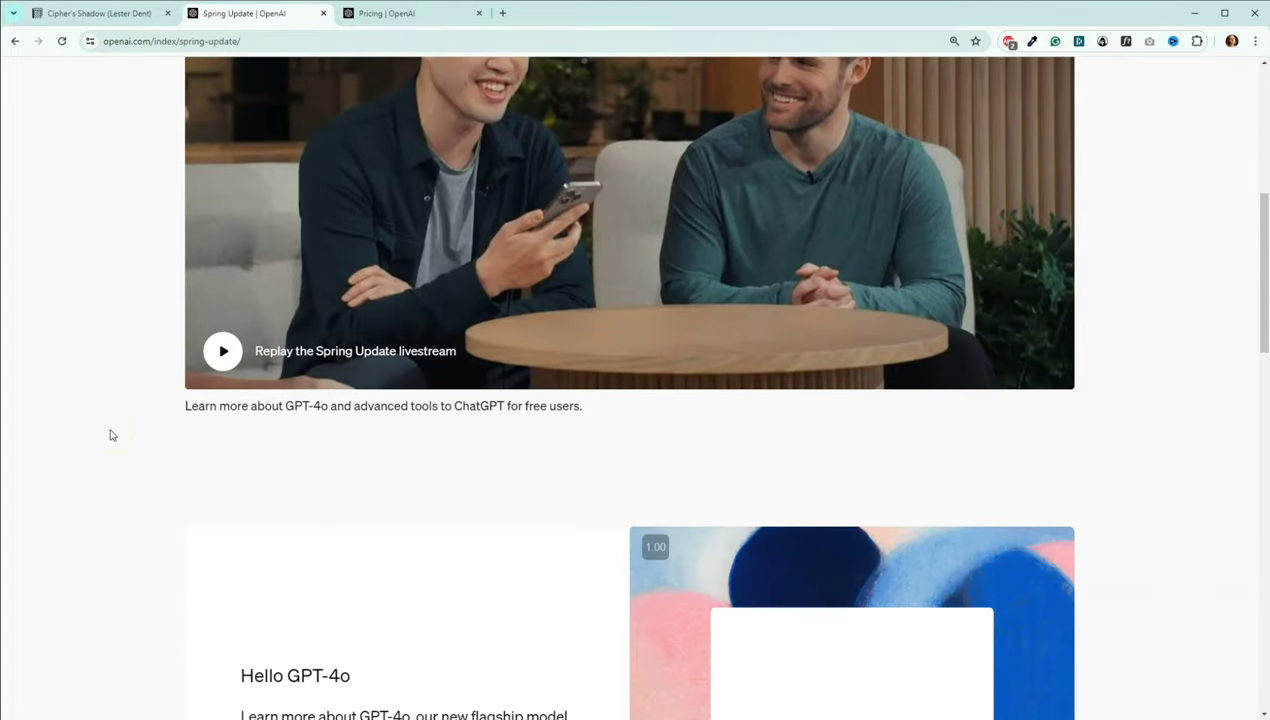
scroll(112, 435, "down", 5)
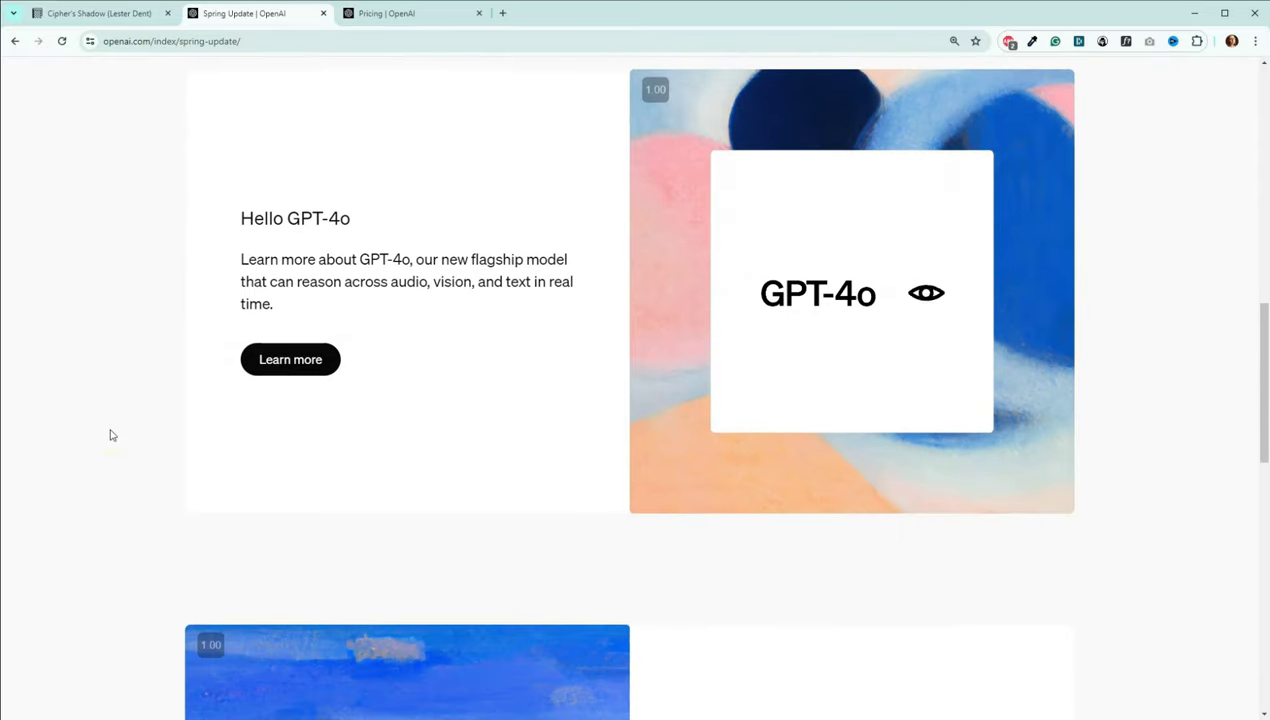
scroll(112, 435, "down", 4)
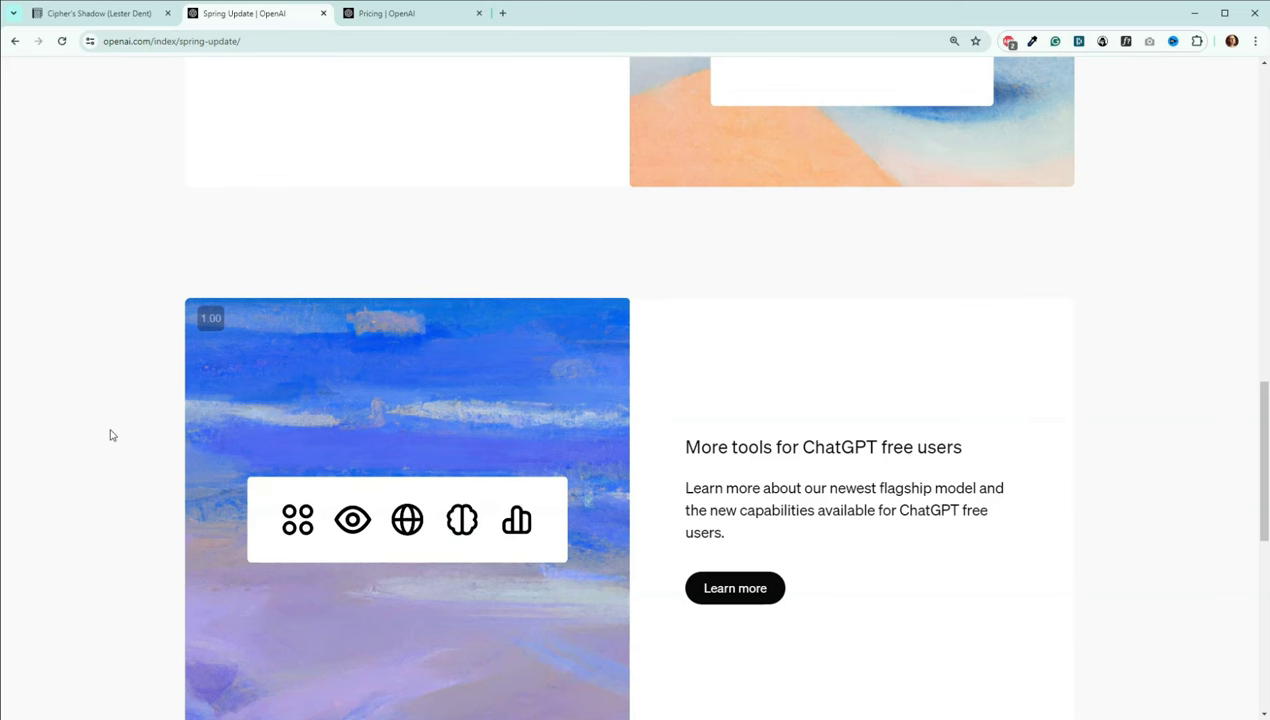
scroll(112, 435, "up", 2)
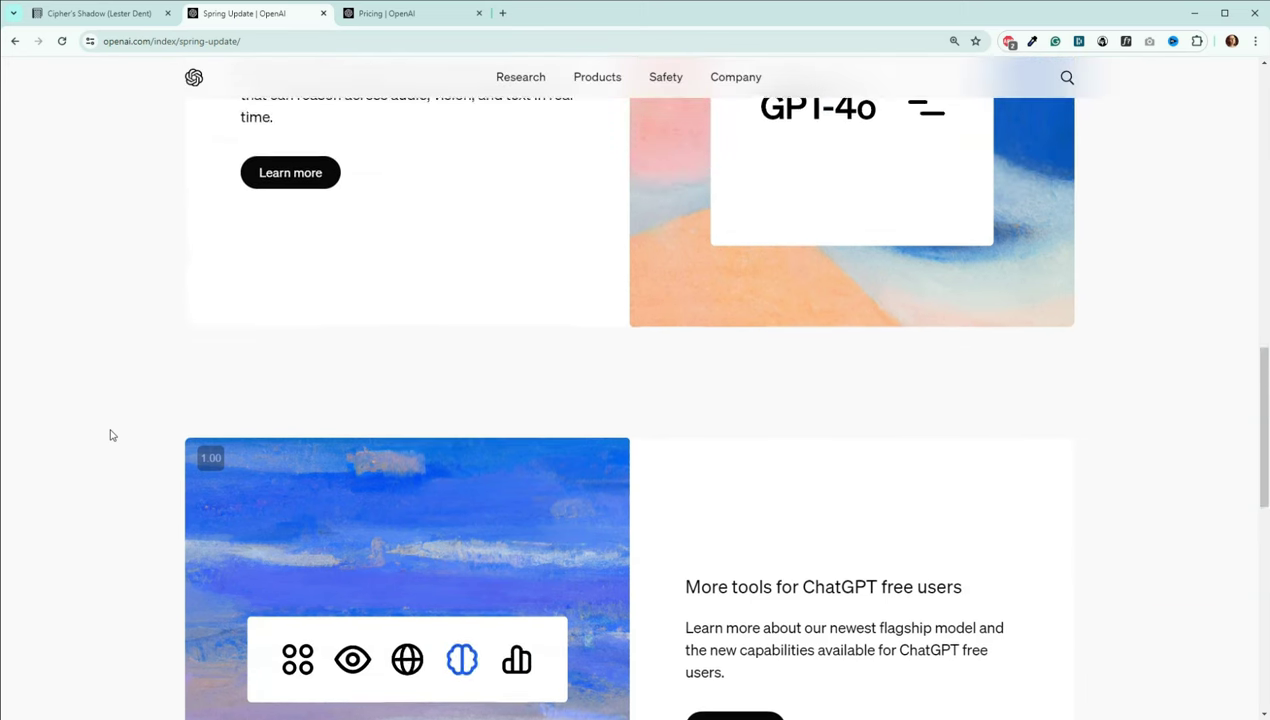
scroll(112, 435, "up", 5)
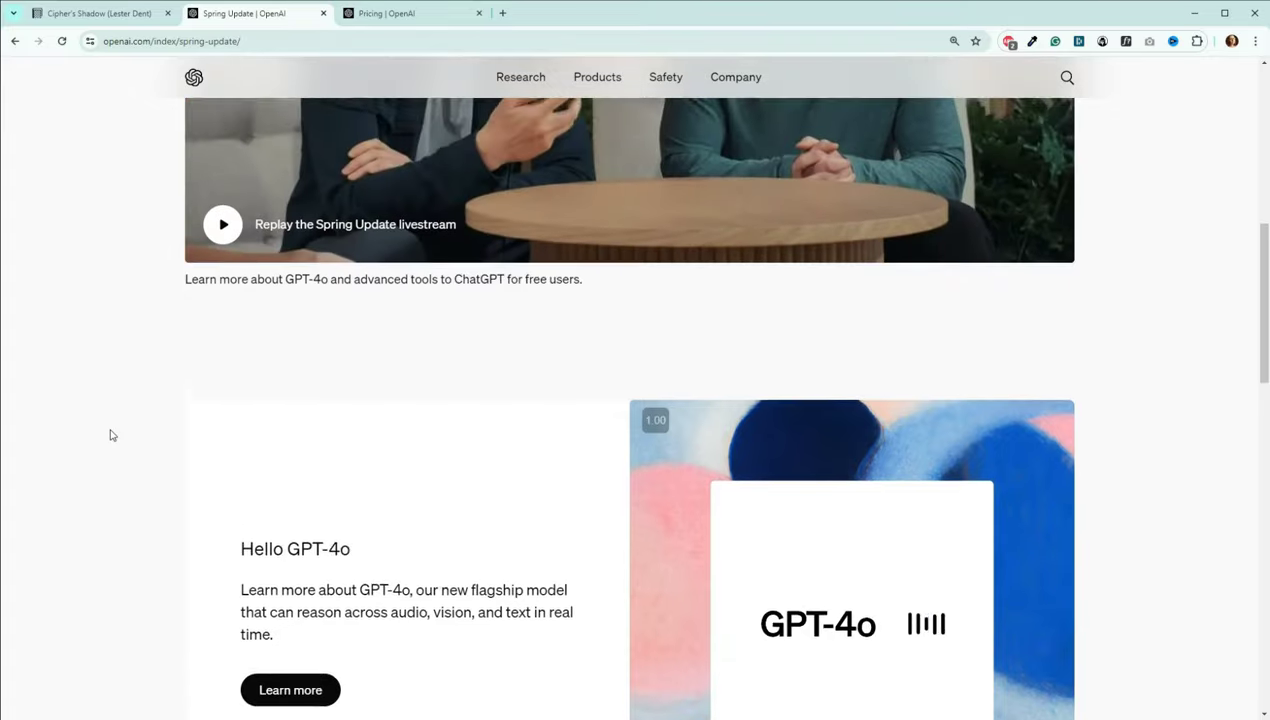
scroll(112, 435, "up", 3)
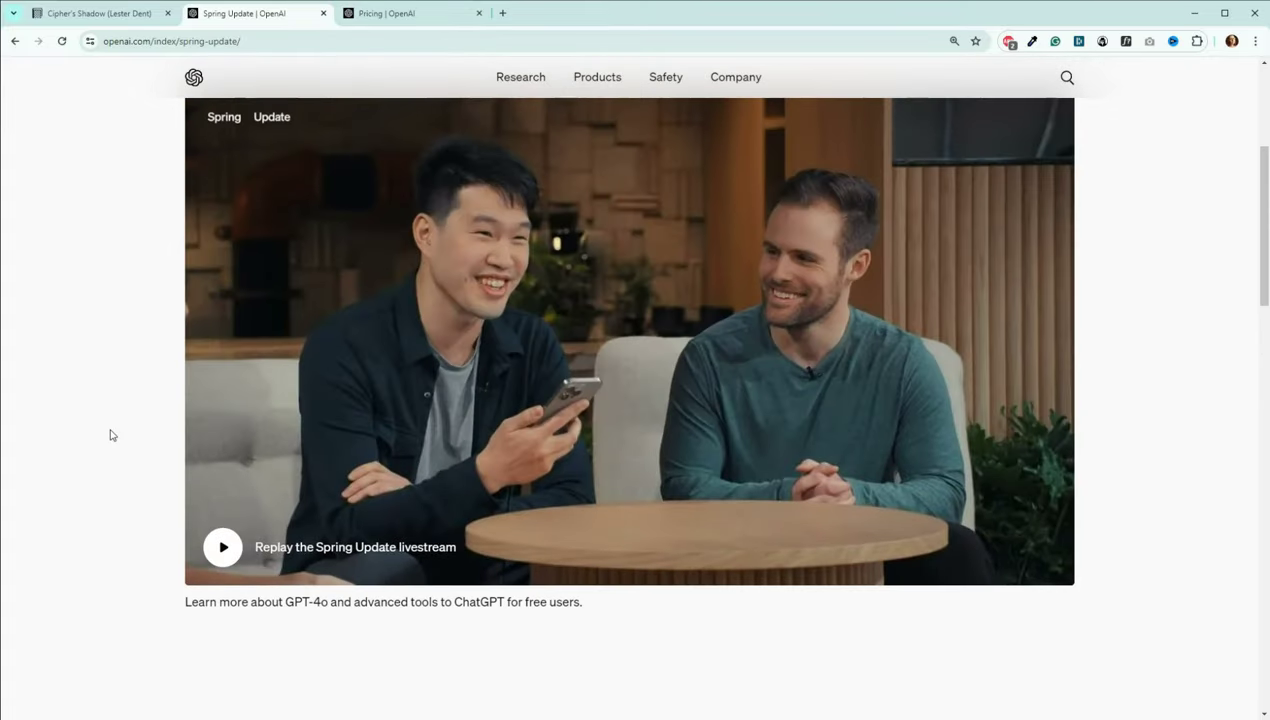
Compare GPT-4o pricing ($5.00 input, $15.00 output per 1M tokens) with GPT-4 Turbo's.
left_click(373, 13)
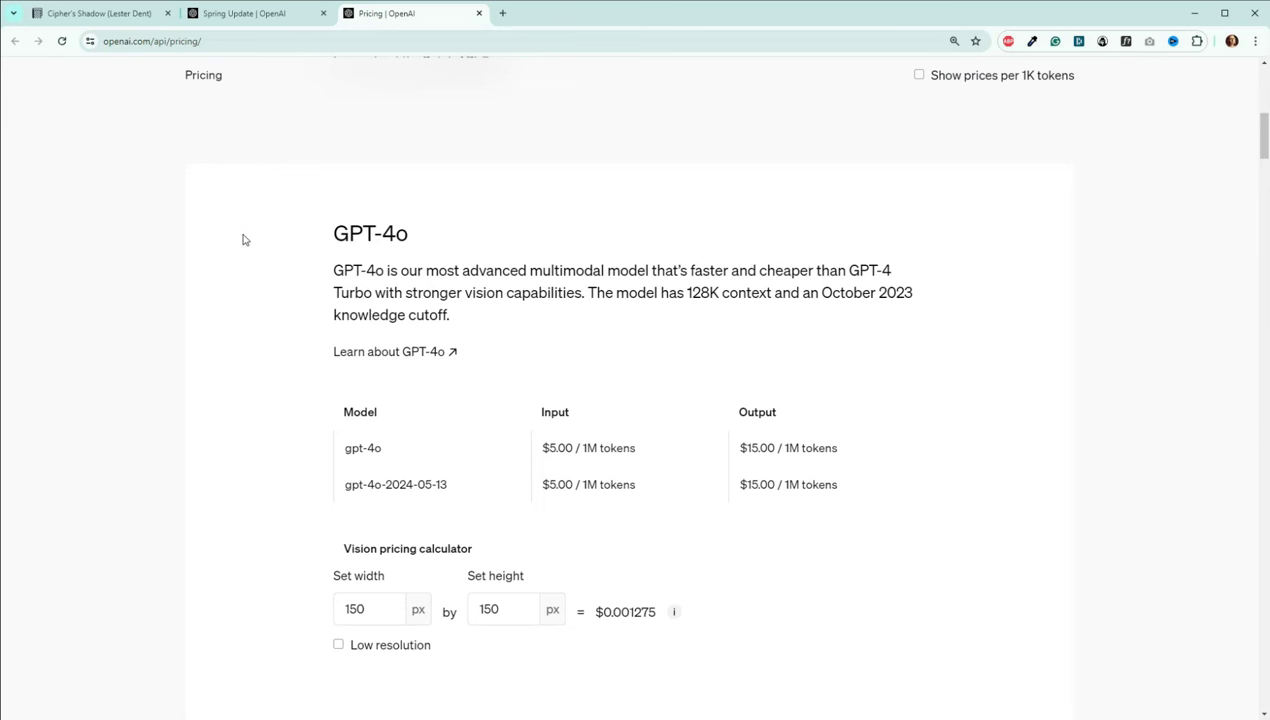
scroll(260, 290, "down", 1)
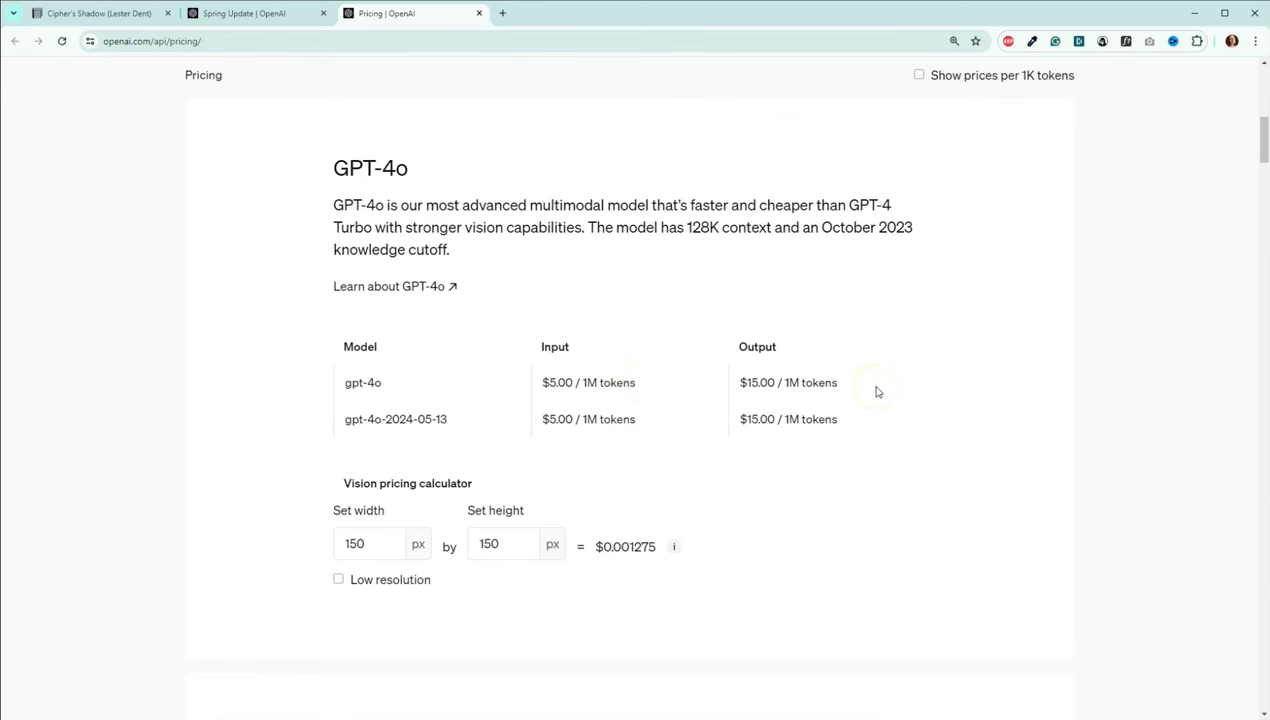
scroll(876, 392, "down", 5)
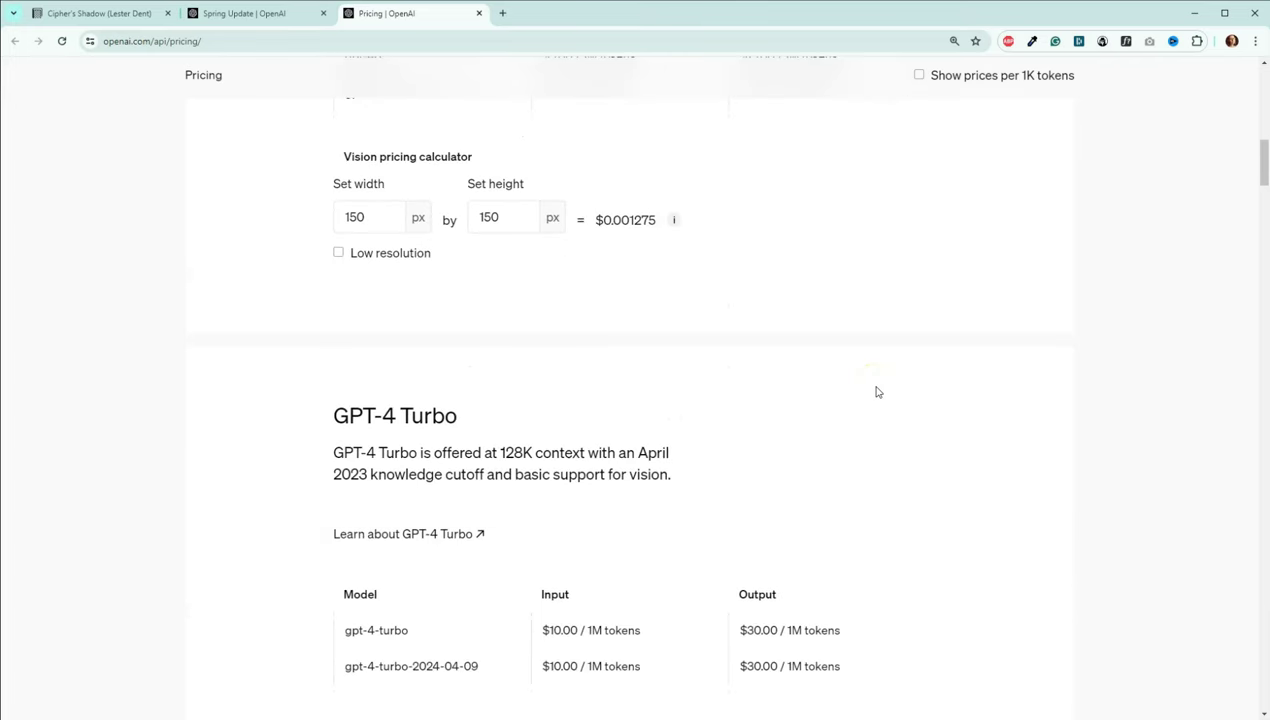
scroll(876, 392, "down", 1)
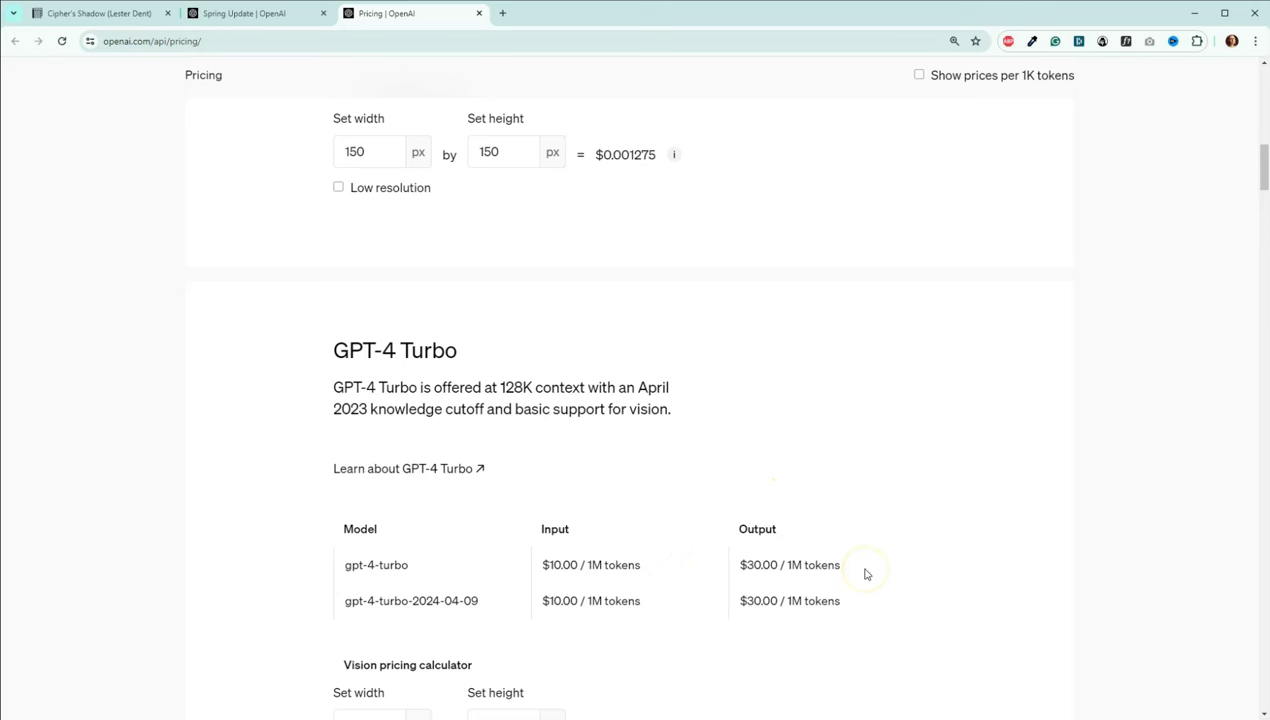
scroll(867, 570, "up", 3)
scroll(867, 574, "up", 2)
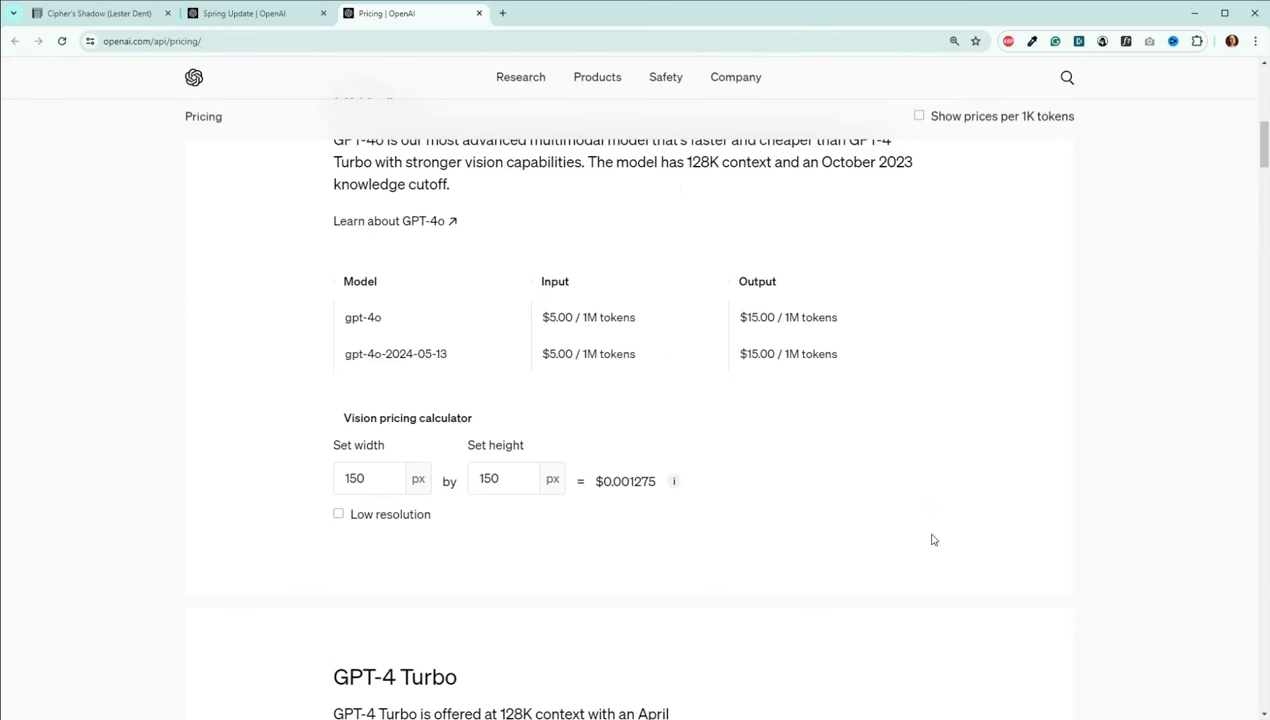
scroll(951, 511, "up", 1)
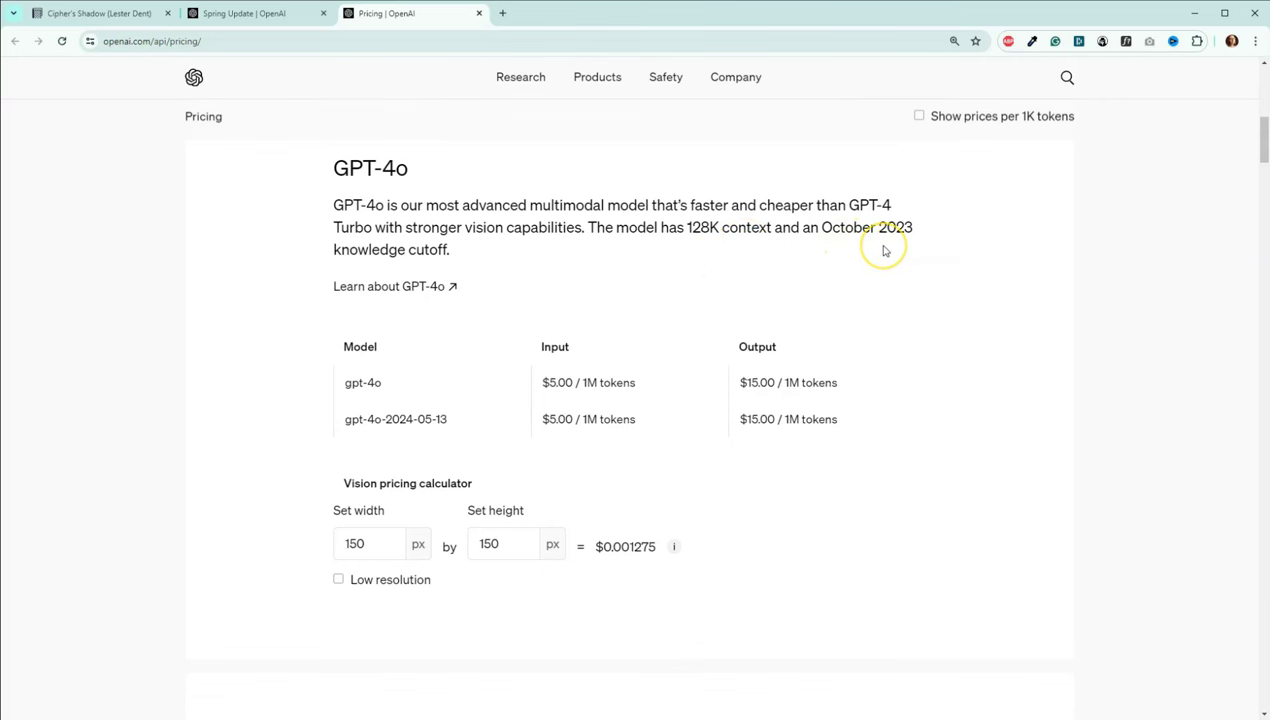
scroll(641, 462, "down", 4)
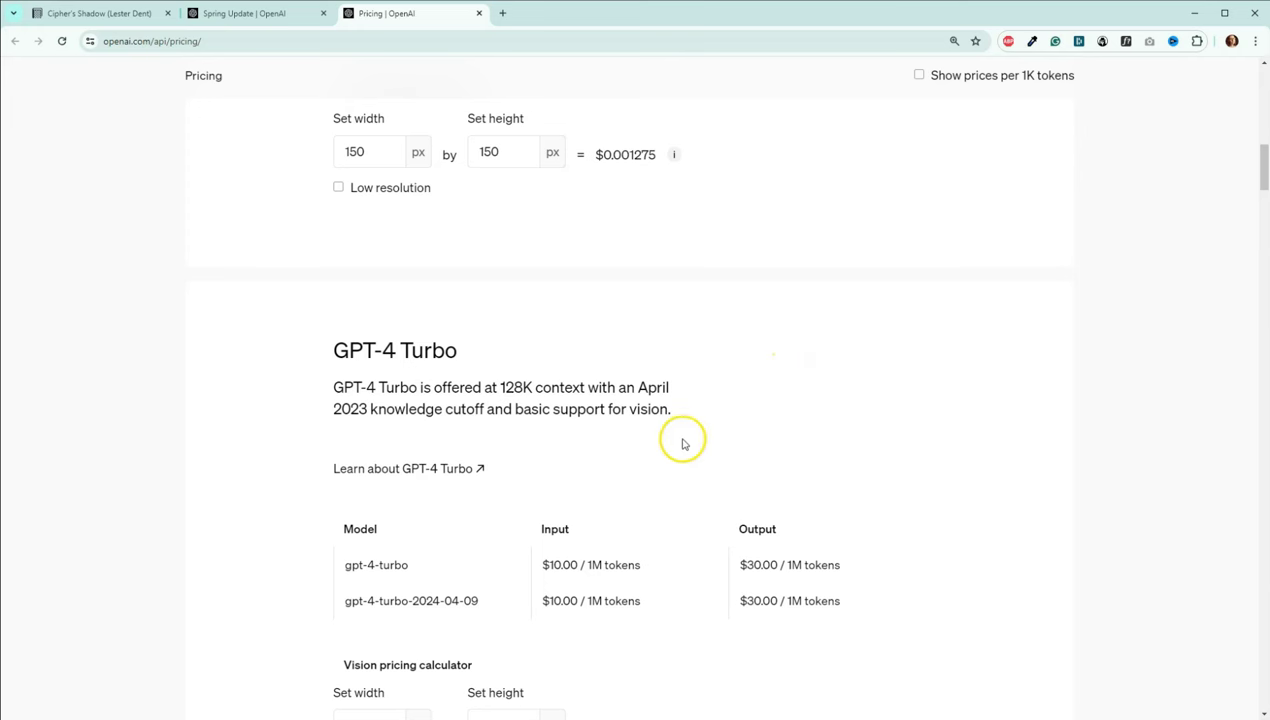
scroll(635, 377, "up", 2)
scroll(636, 378, "up", 2)
scroll(636, 385, "down", 3)
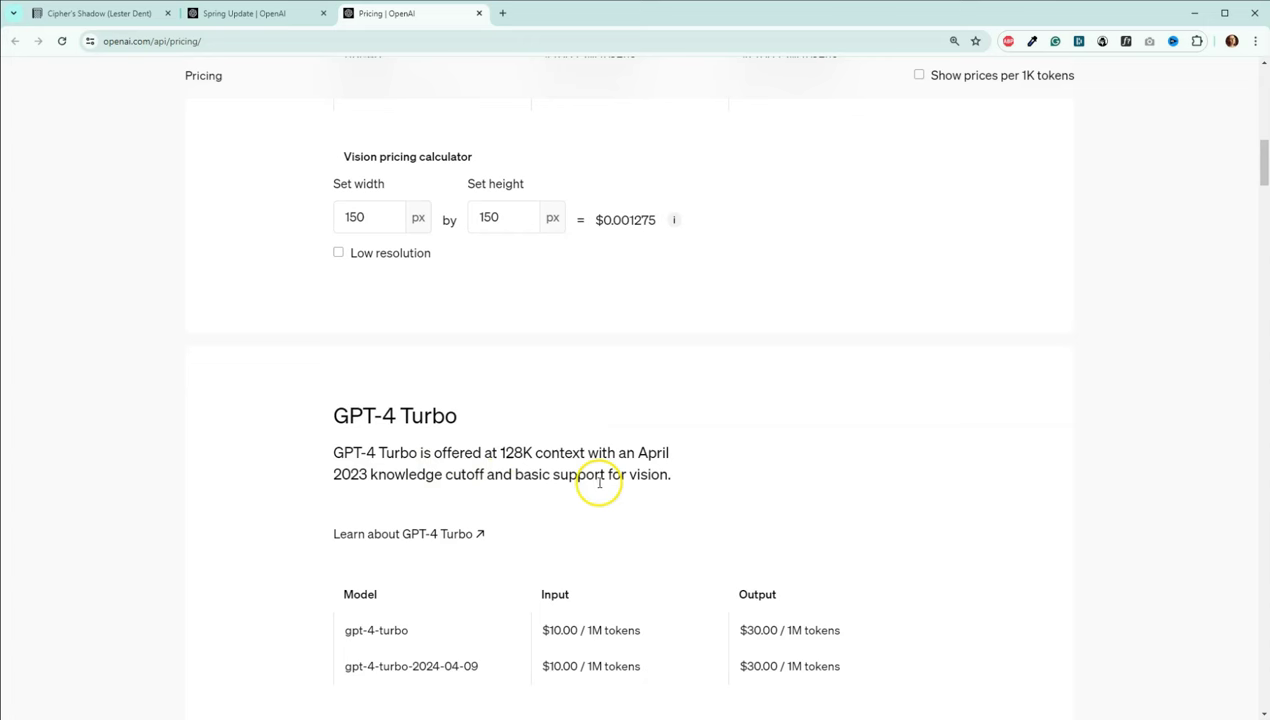
scroll(780, 500, "up", 4)
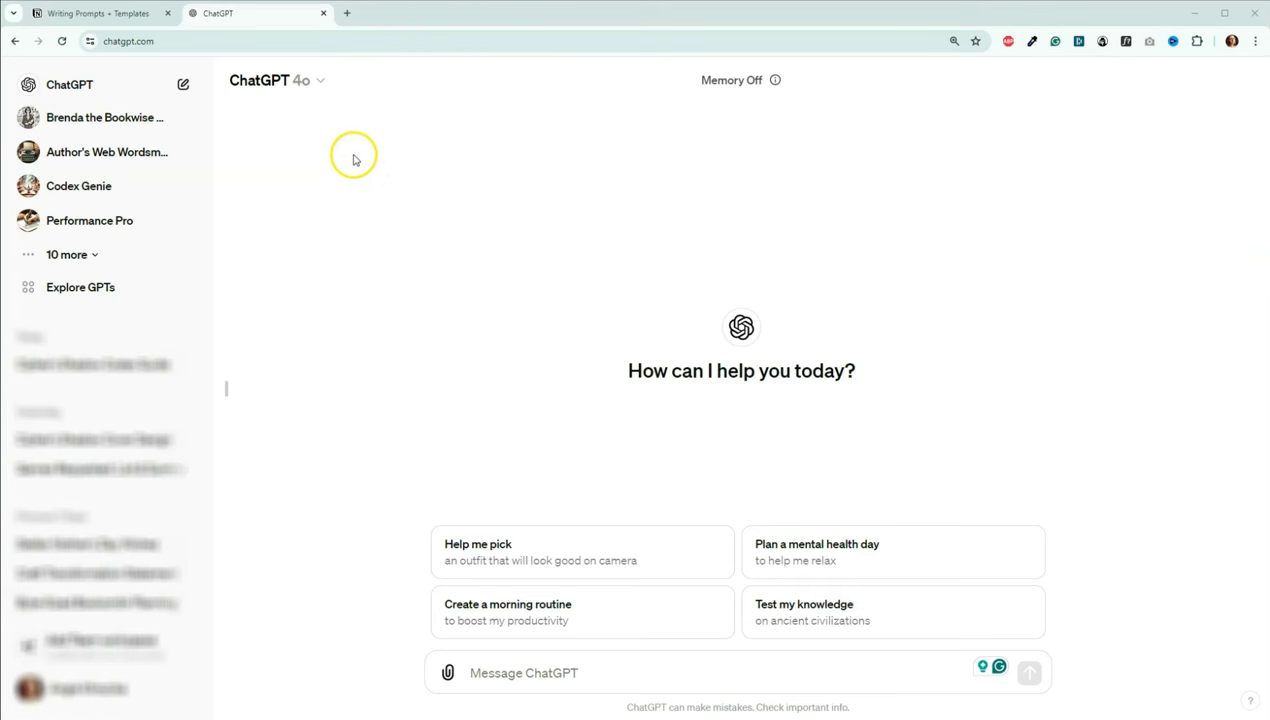
left_click(319, 86)
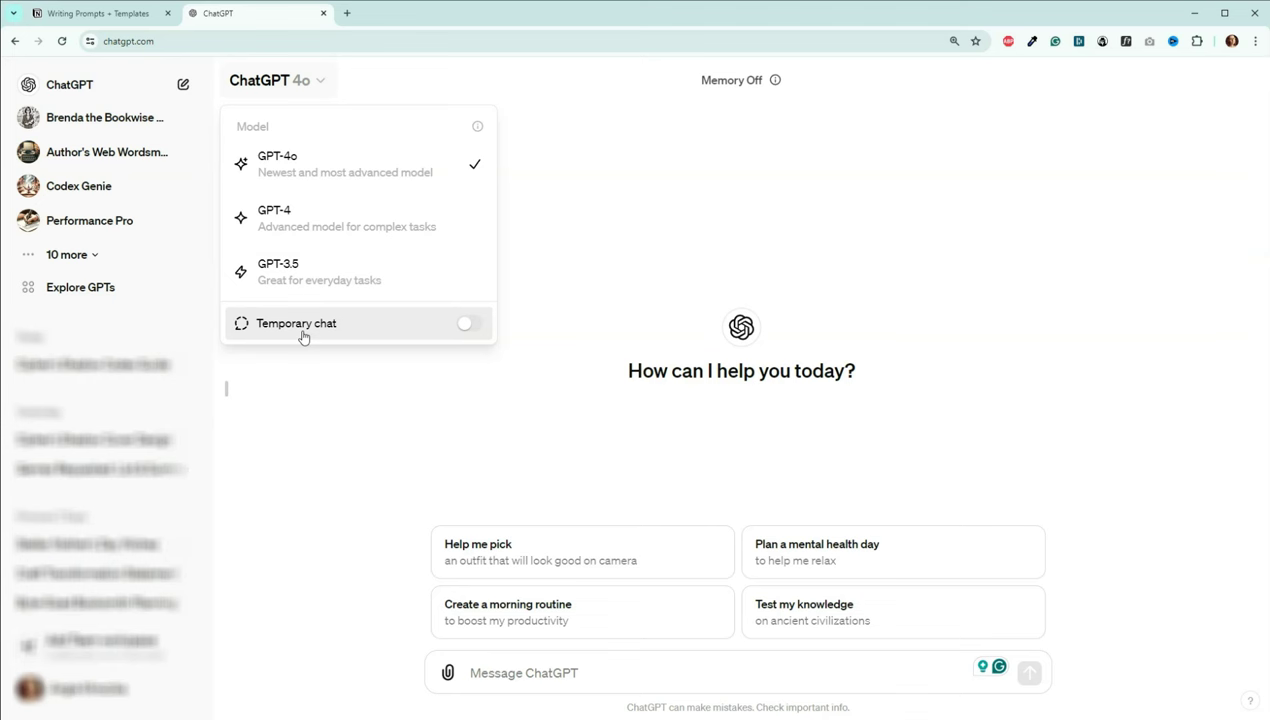
left_click(313, 445)
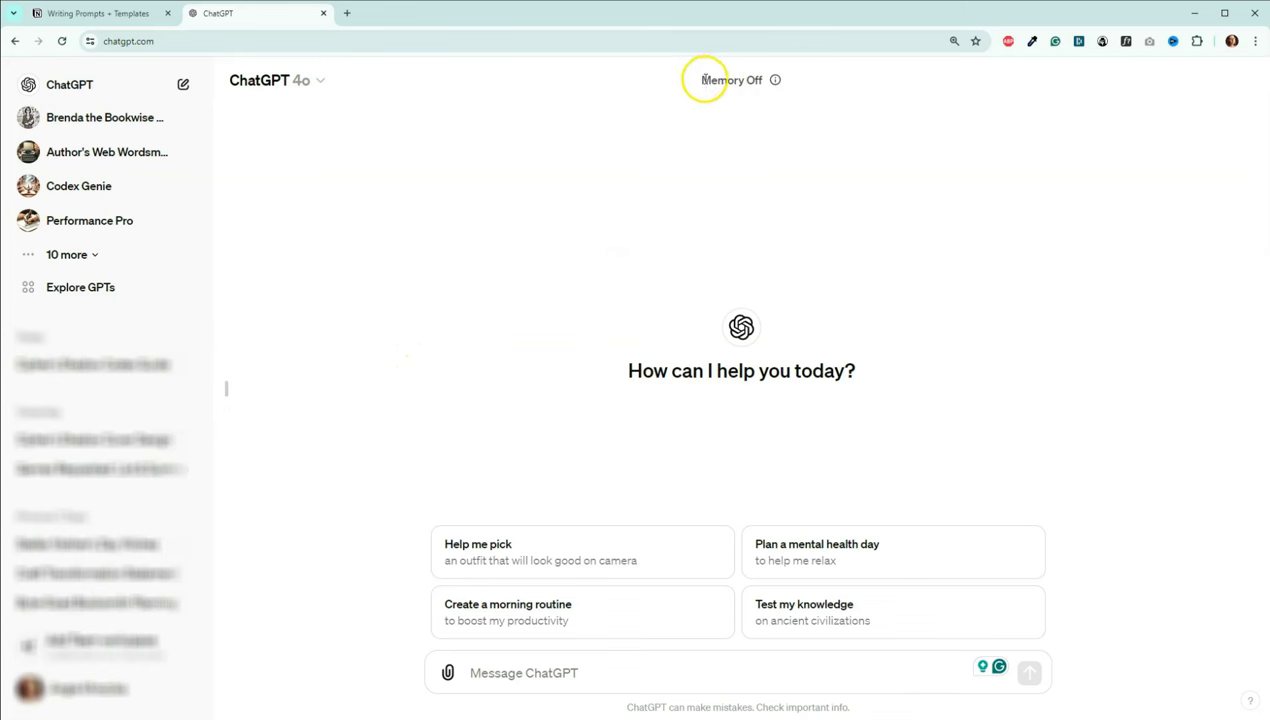
left_click_drag(700, 80, 772, 80)
left_click(735, 113)
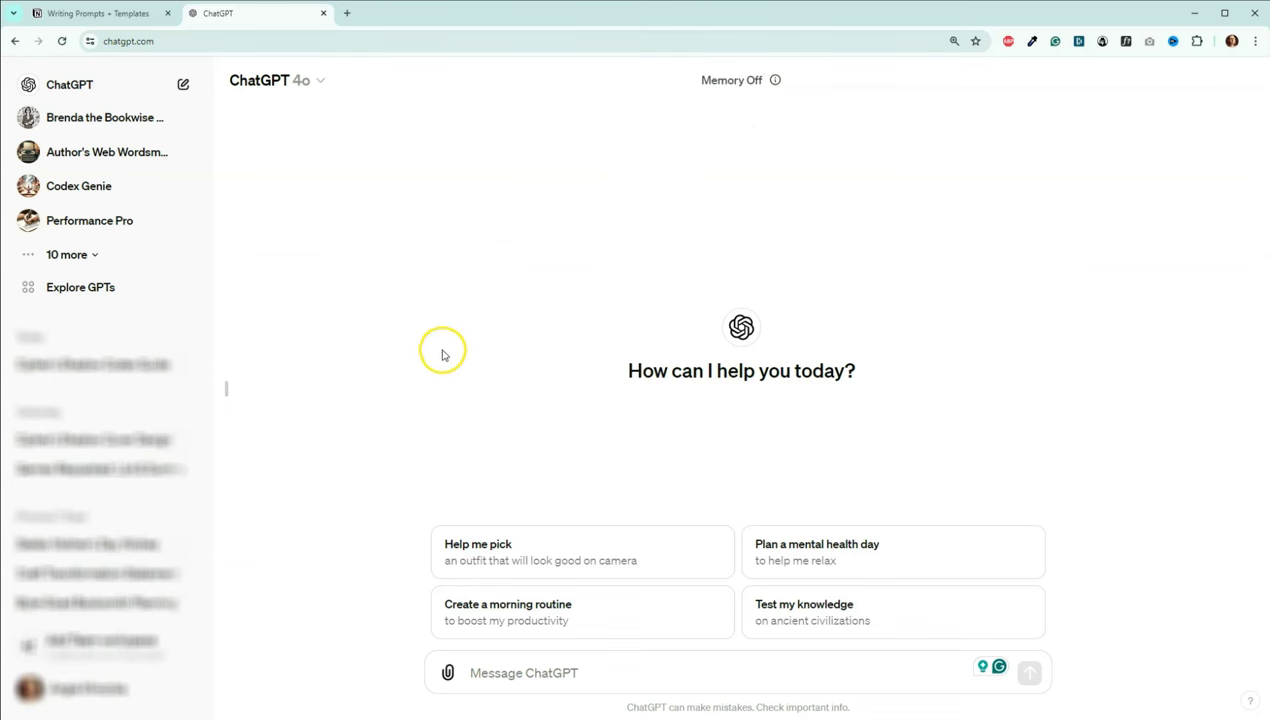
left_click(117, 697)
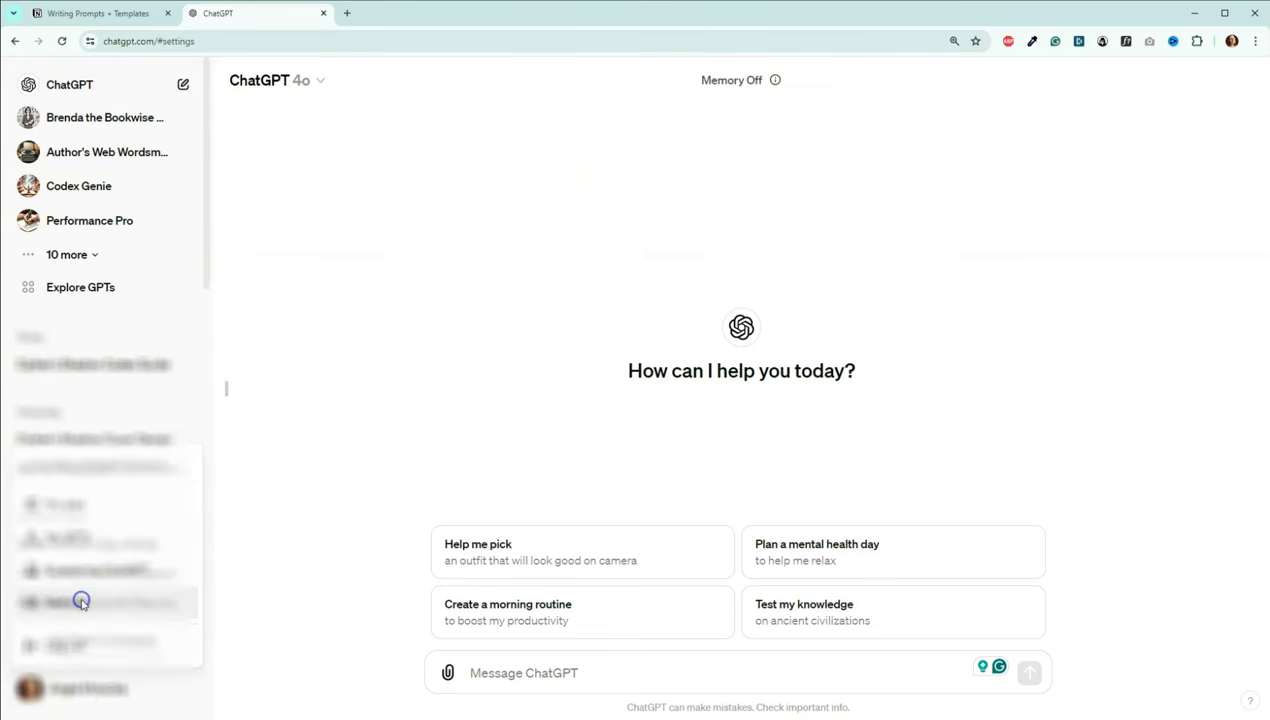
left_click(82, 600)
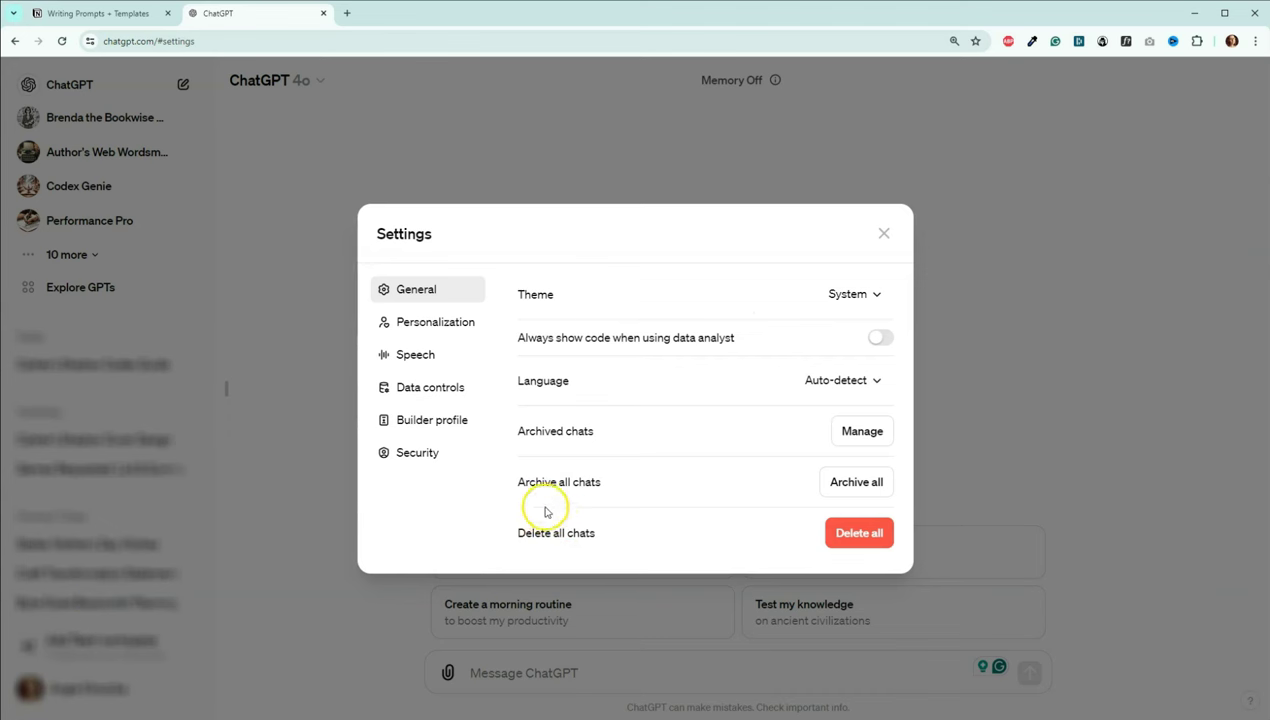
left_click(443, 331)
left_click(808, 291)
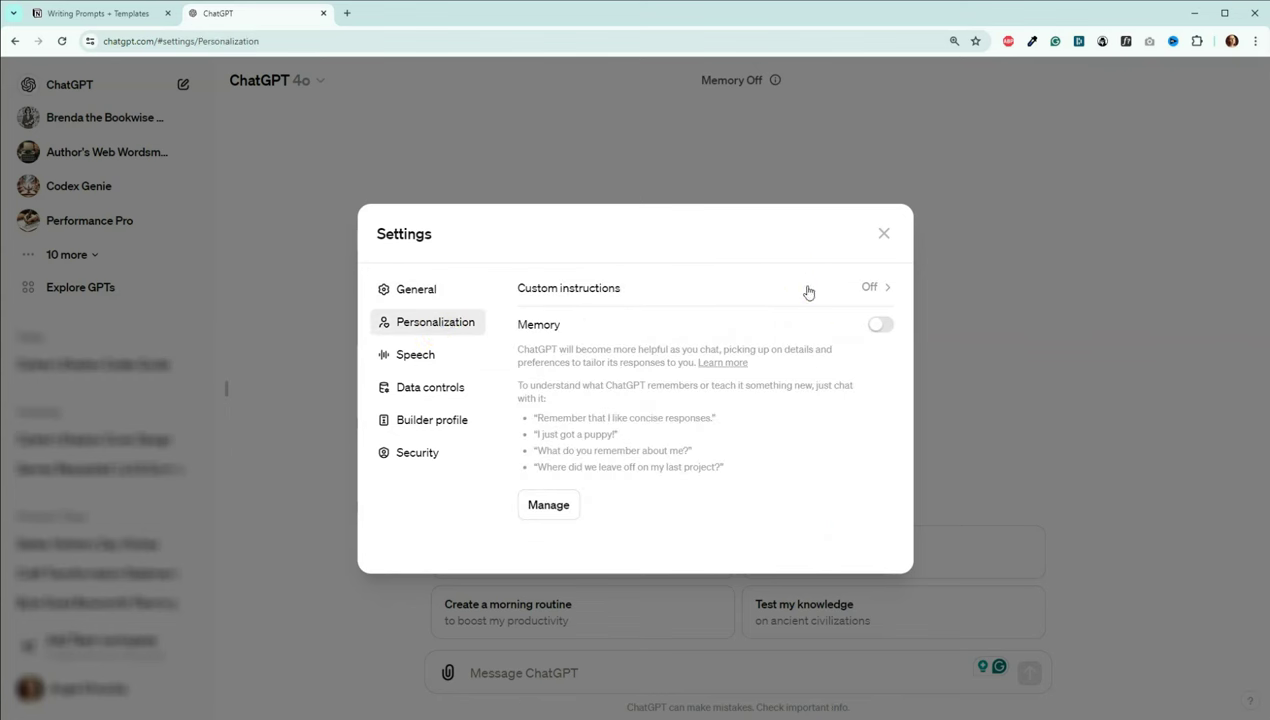
left_click(808, 291)
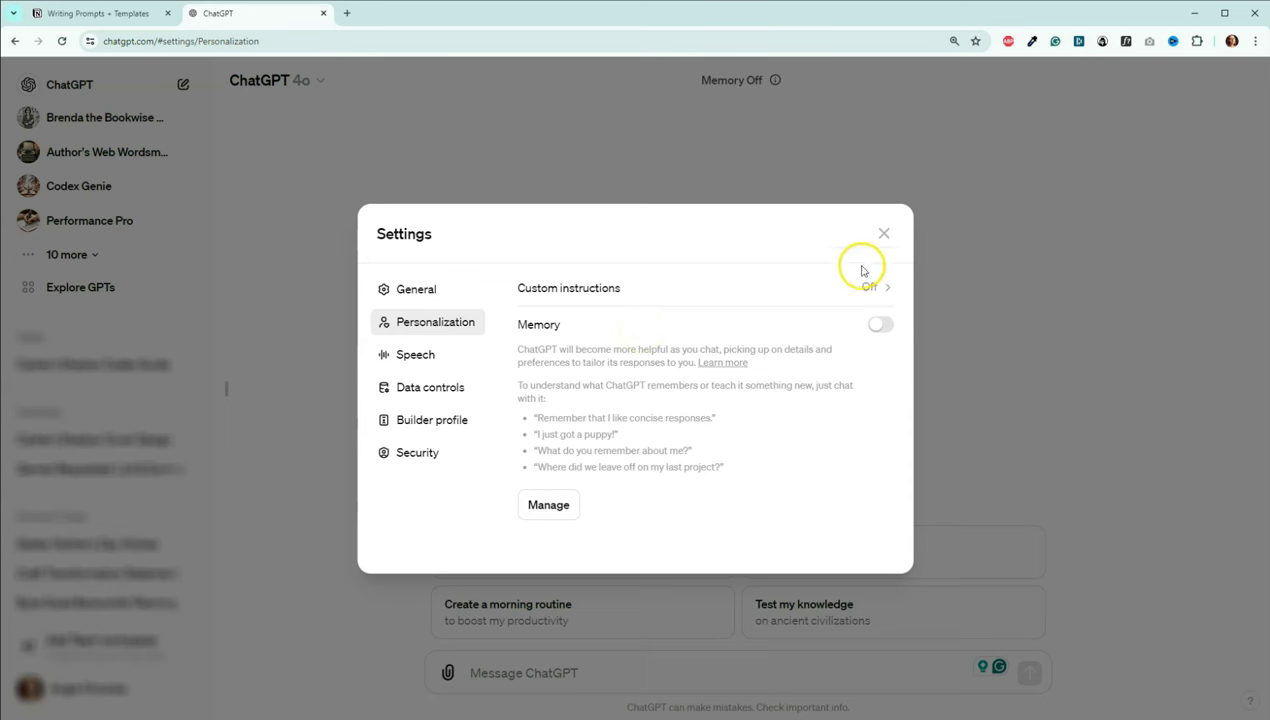
left_click(885, 233)
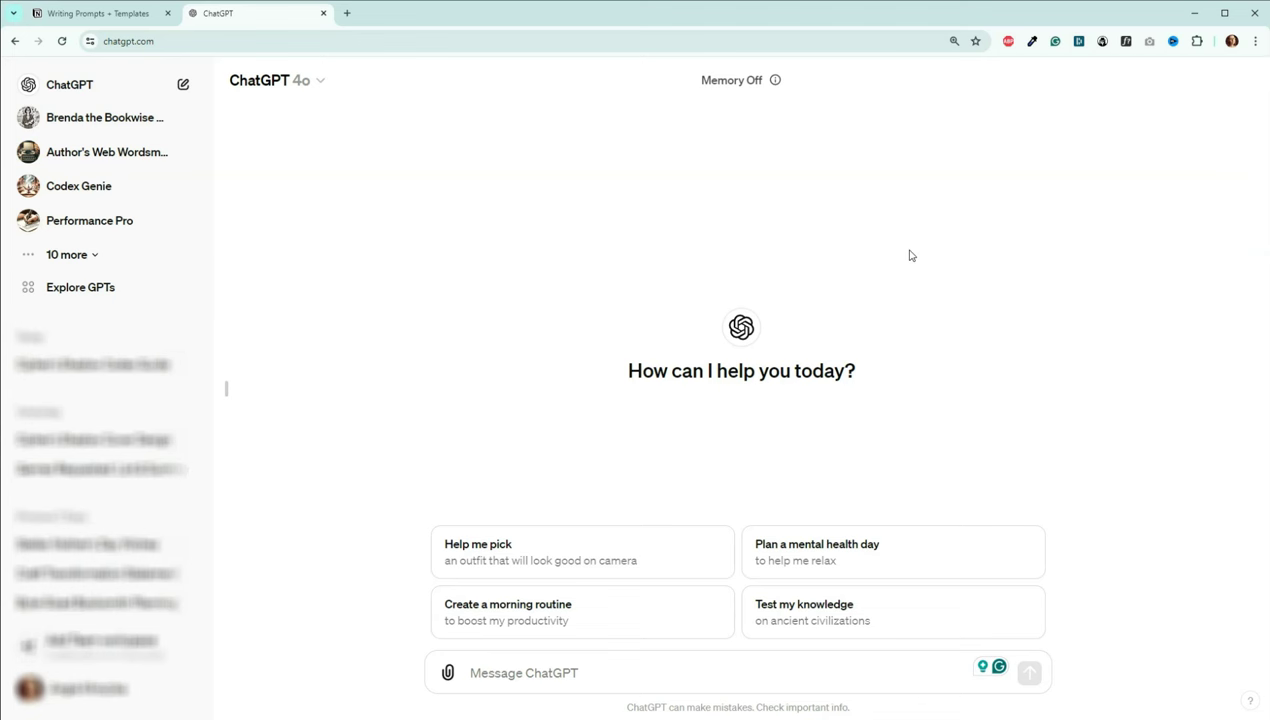
Paste the cover image into a new chat's message box.
left_click(791, 227)
left_click(755, 287)
left_click(754, 296)
left_click(766, 300)
left_click(766, 304)
left_click(807, 326)
left_click(812, 347)
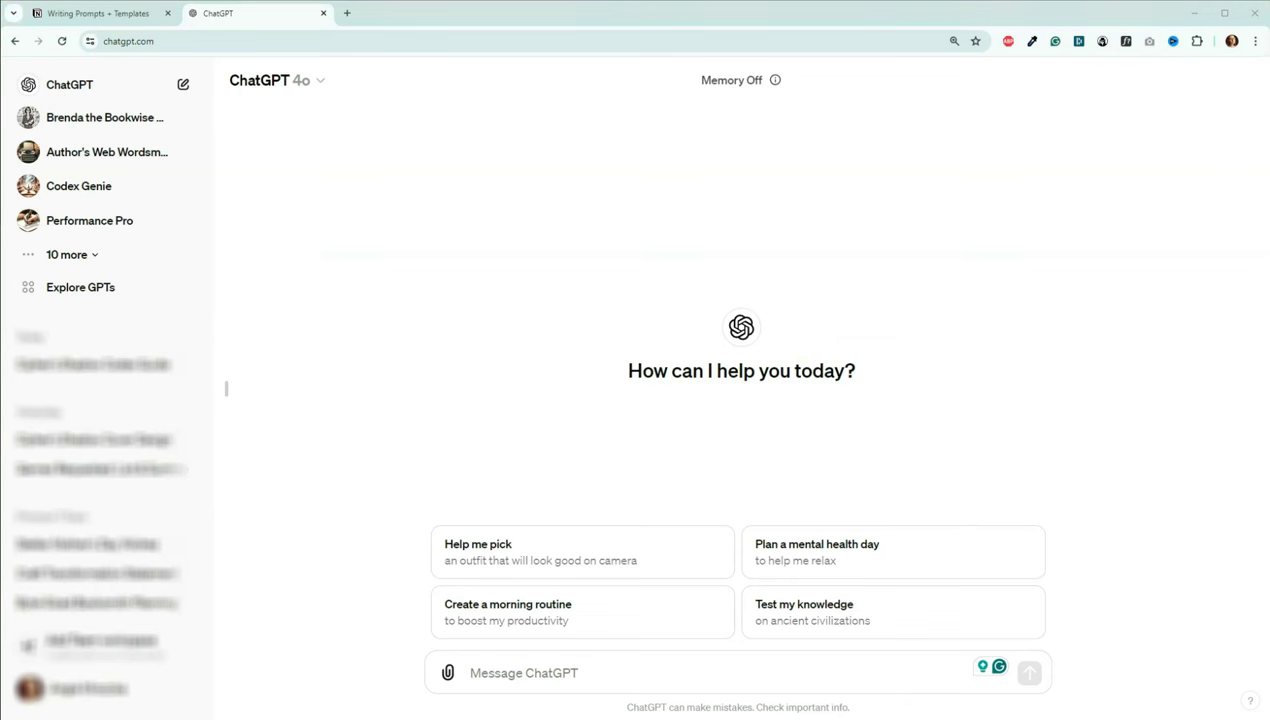
key("ctrl+v")
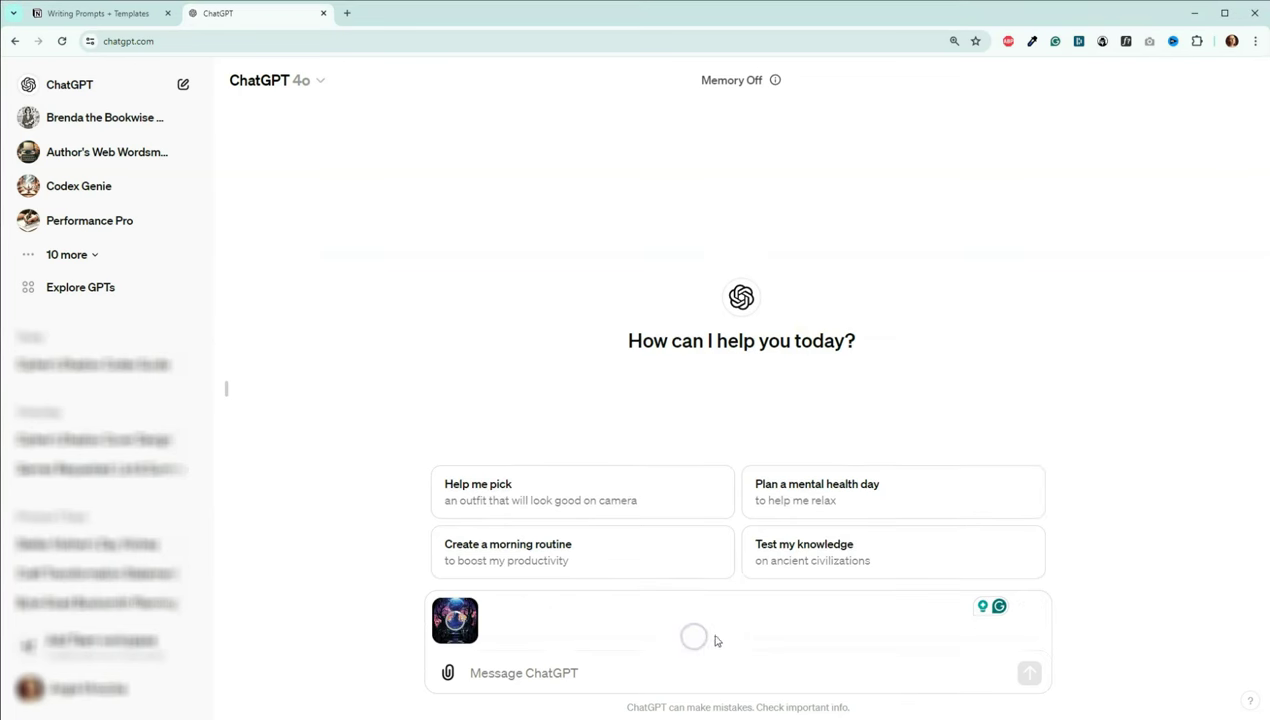
left_click(704, 682)
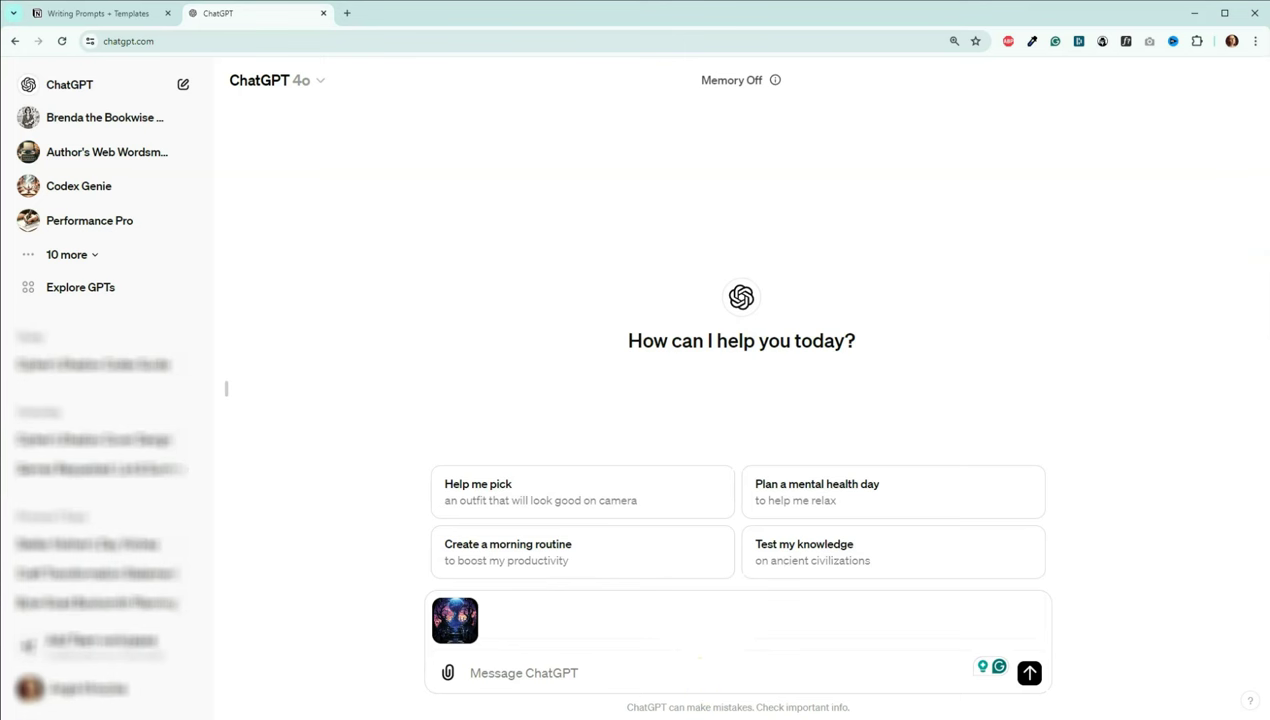
Draft the message 'Please give me 5 story ideas based on this image.'.
left_click(533, 672)
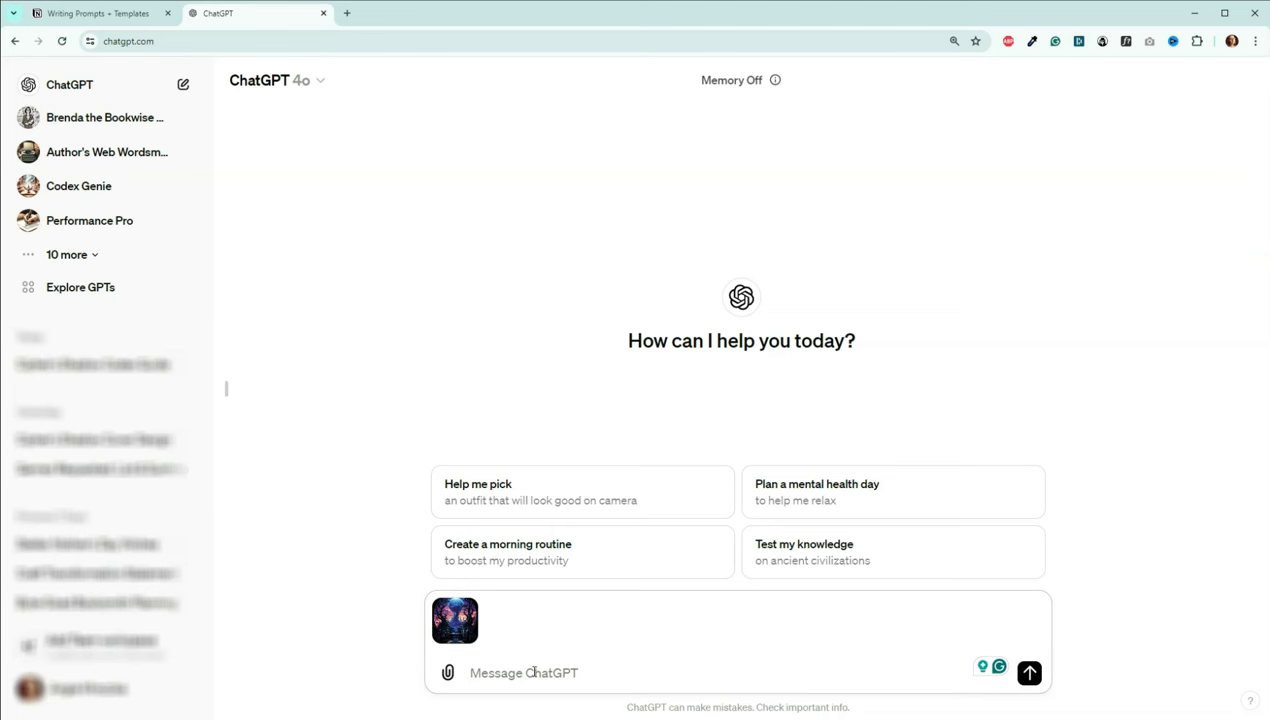
type("Plea")
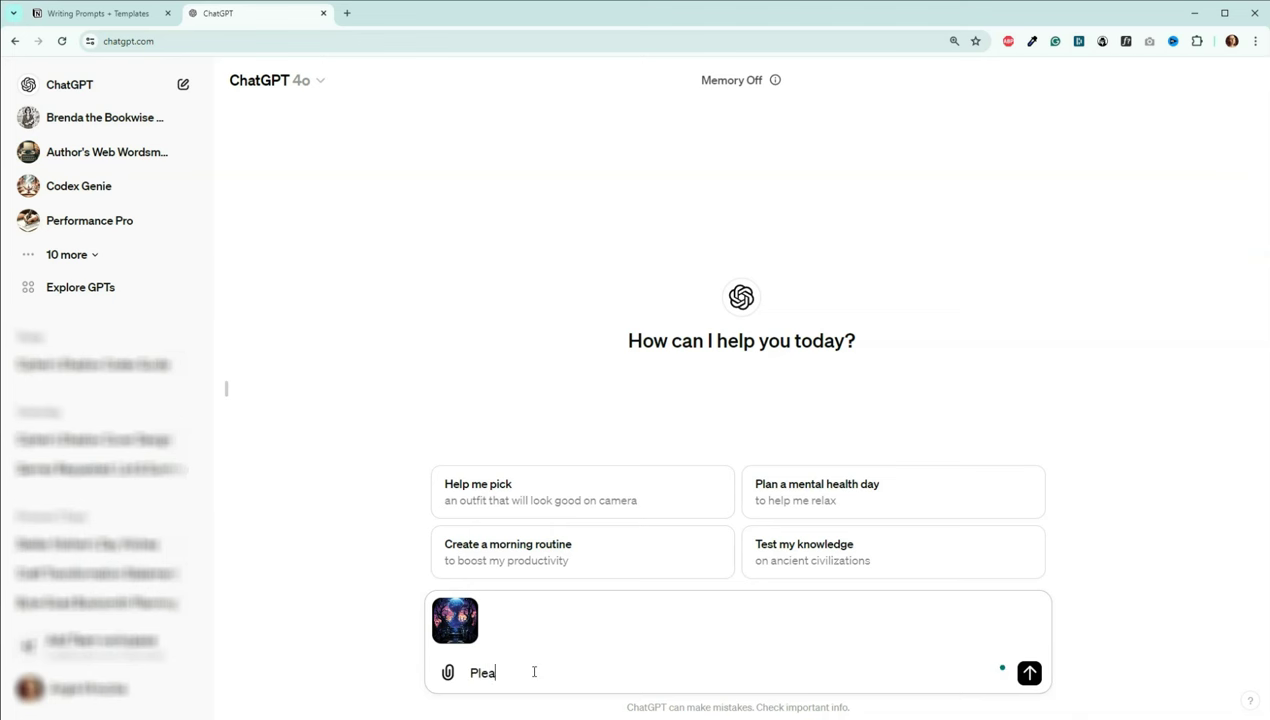
type("se give me a story")
key("BackSpace")
key("BackSpace")
key("BackSpace")
key("BackSpace")
key("BackSpace")
key("BackSpace")
type("5 story ideas based on th")
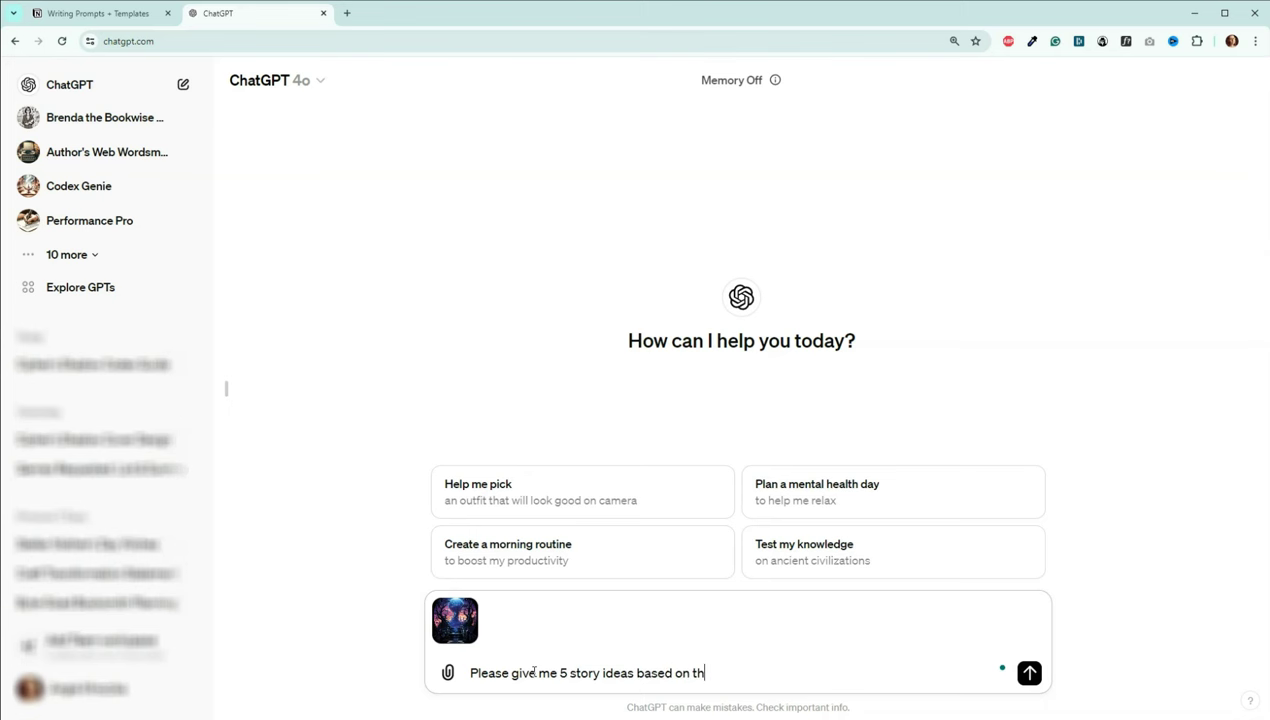
type("is image.")
Send the image request and read the five story ideas down to Echoes of the Forgotten Civilization.
key("Return")
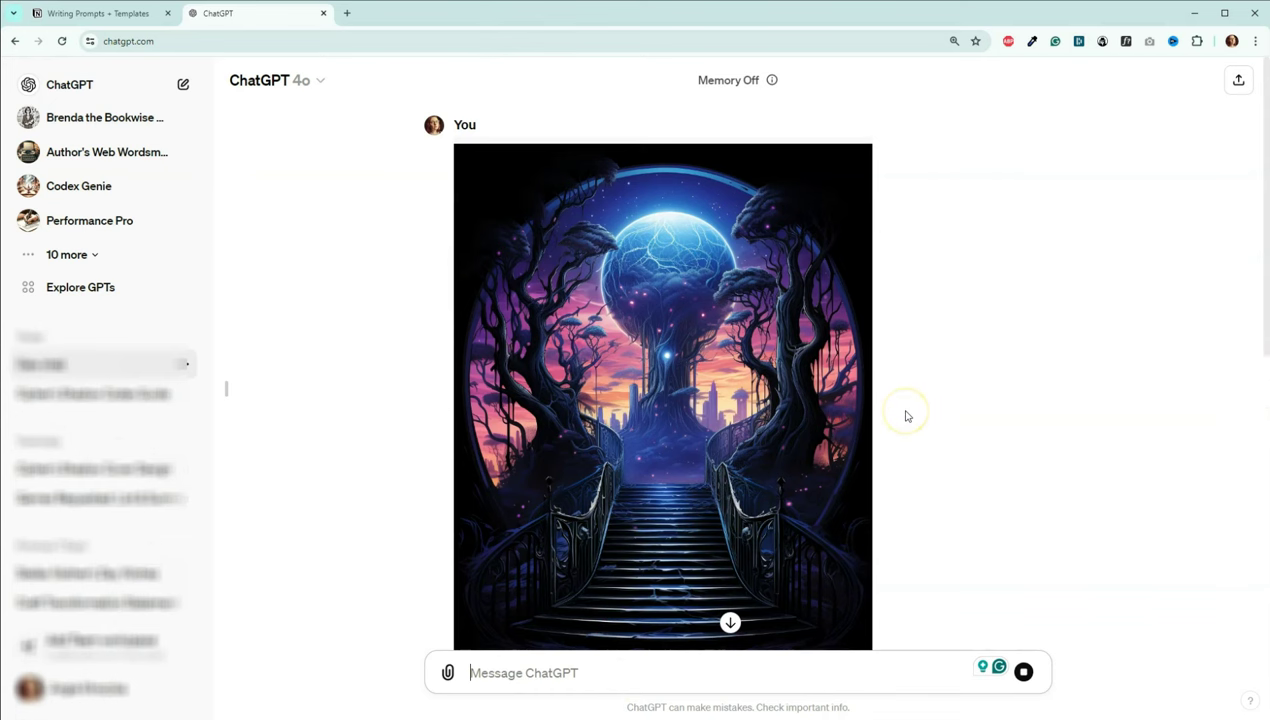
scroll(903, 412, "down", 1)
scroll(905, 415, "down", 3)
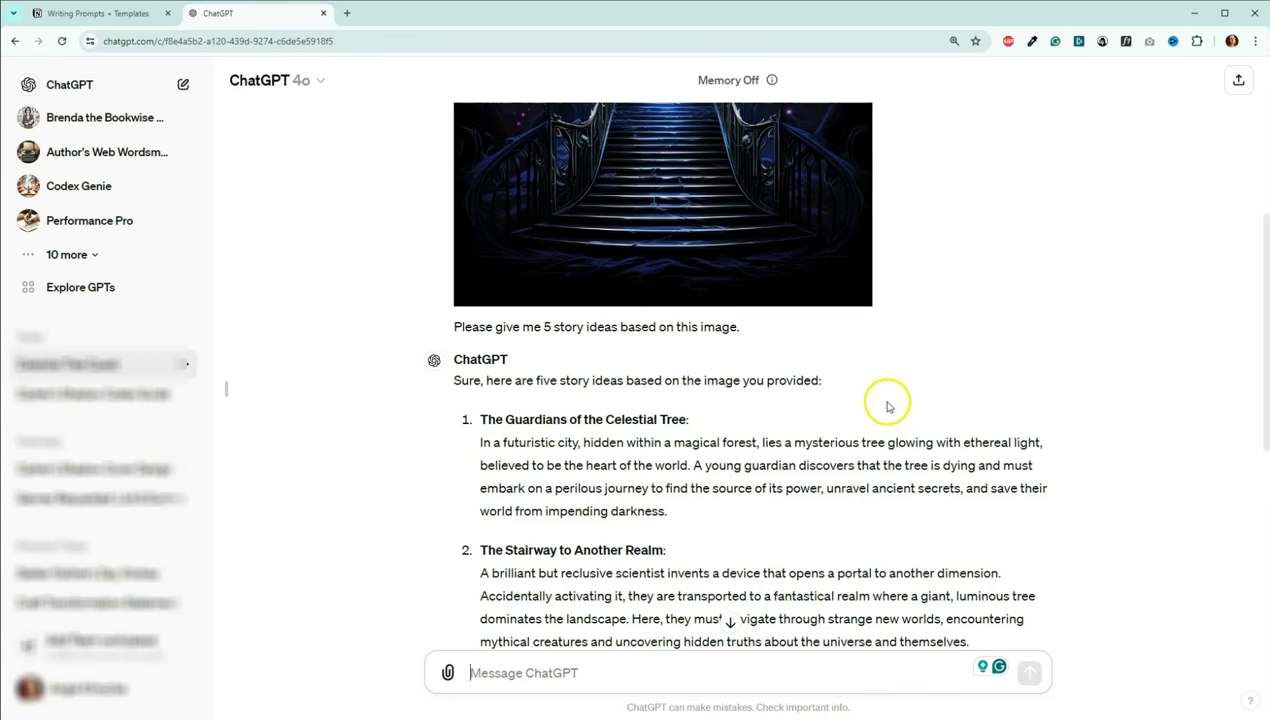
scroll(907, 372, "down", 1)
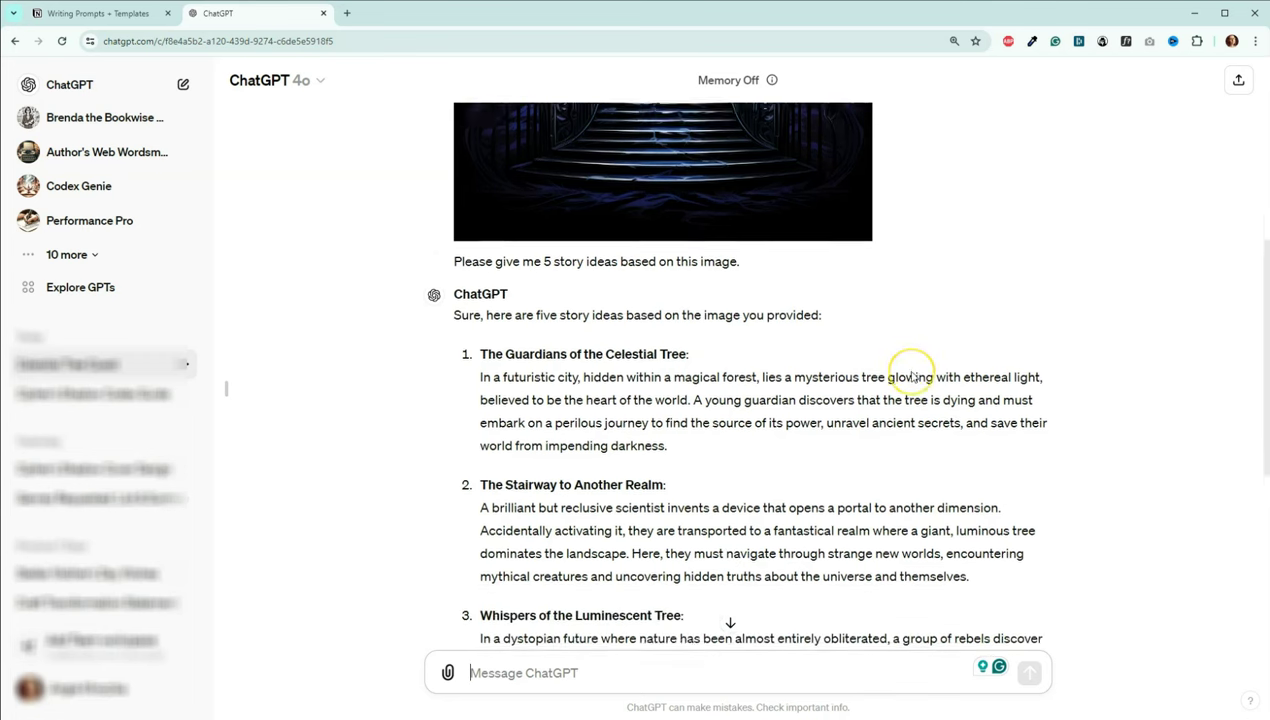
scroll(910, 376, "down", 1)
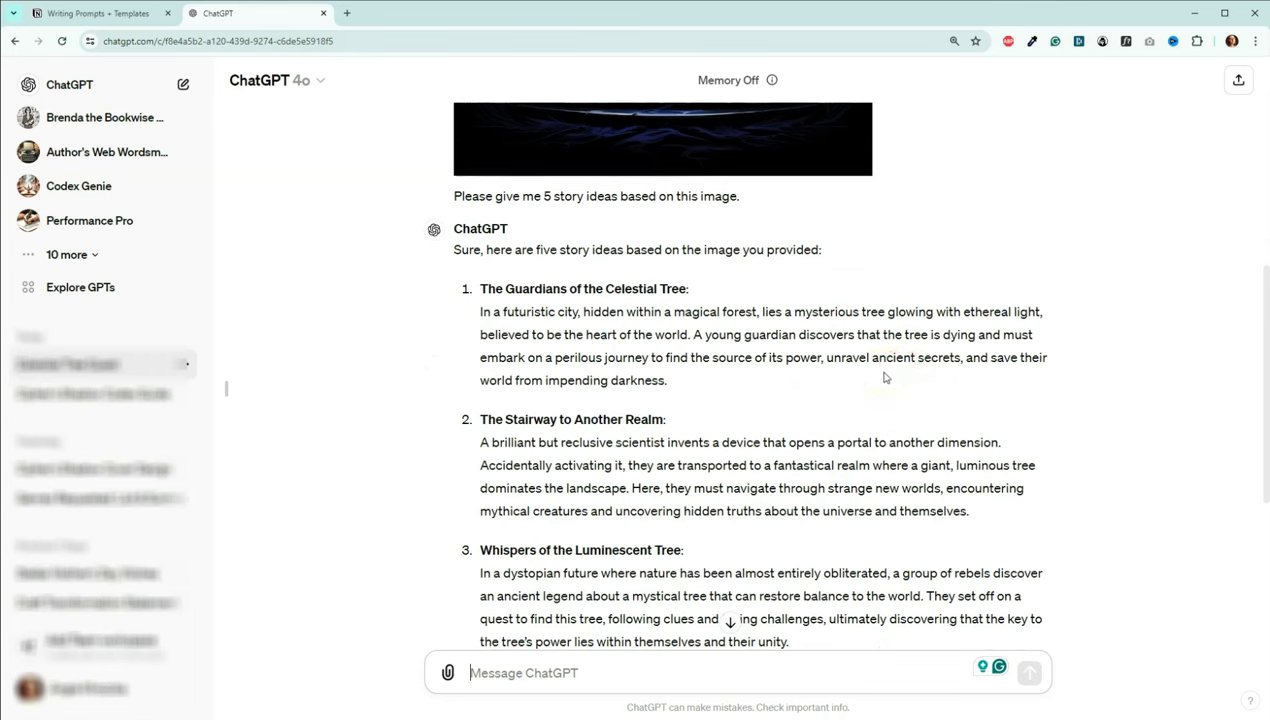
left_click(872, 379)
scroll(1081, 330, "down", 1)
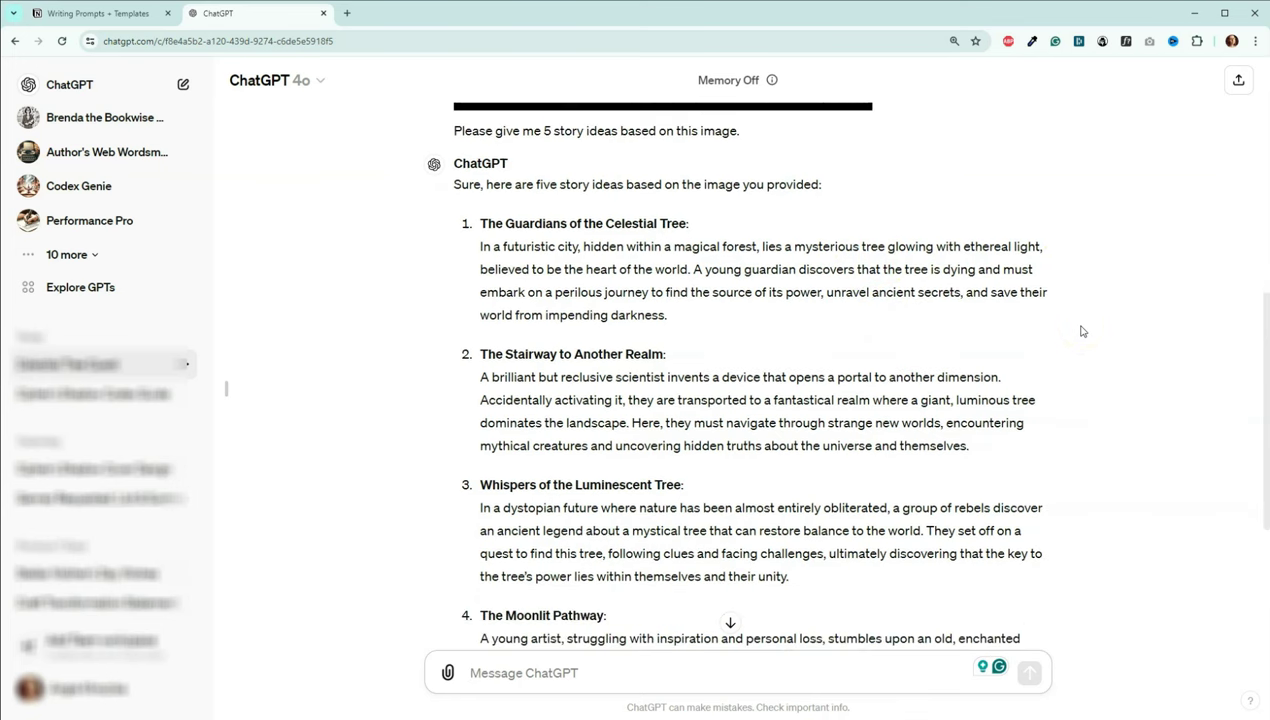
scroll(1081, 330, "down", 1)
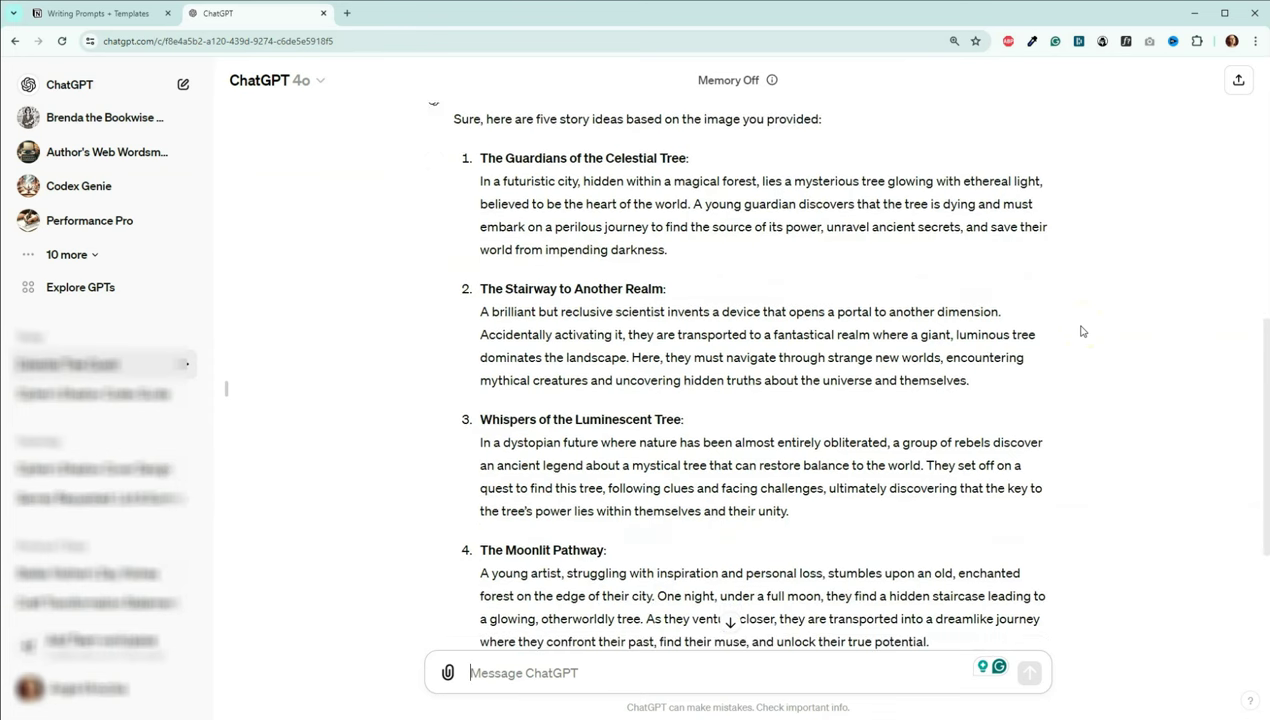
scroll(1081, 330, "down", 1)
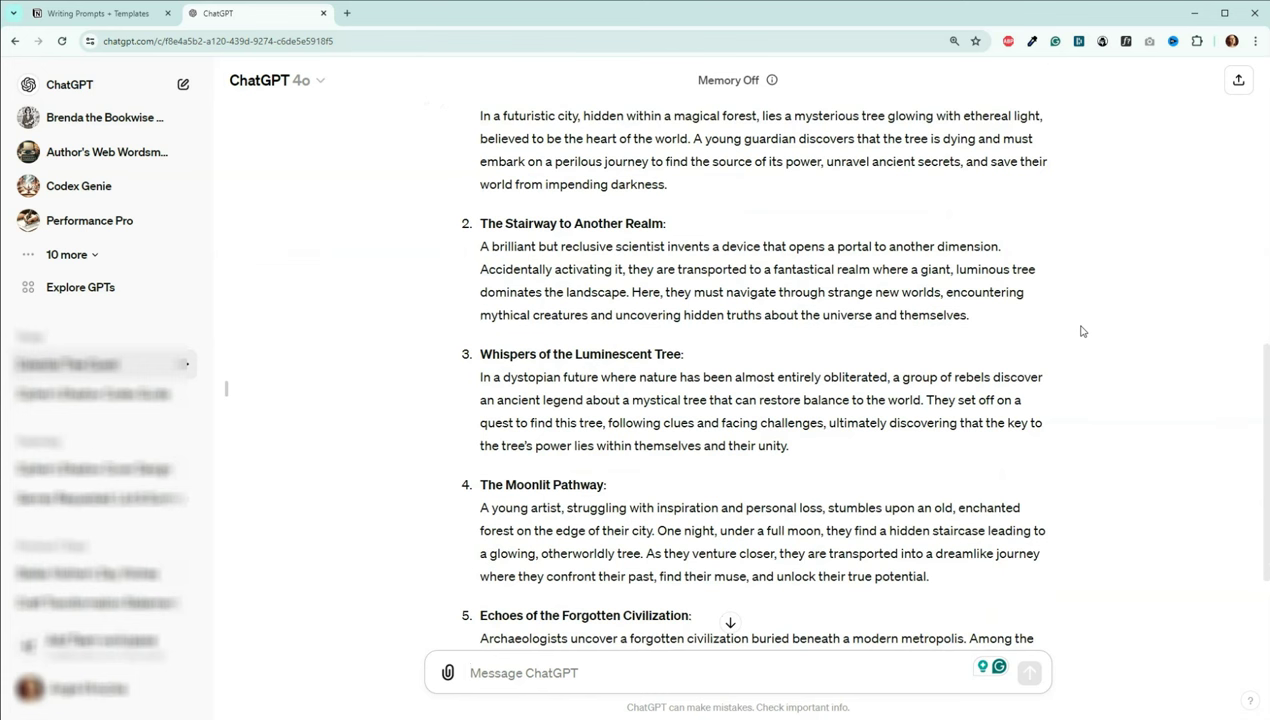
scroll(1081, 330, "down", 1)
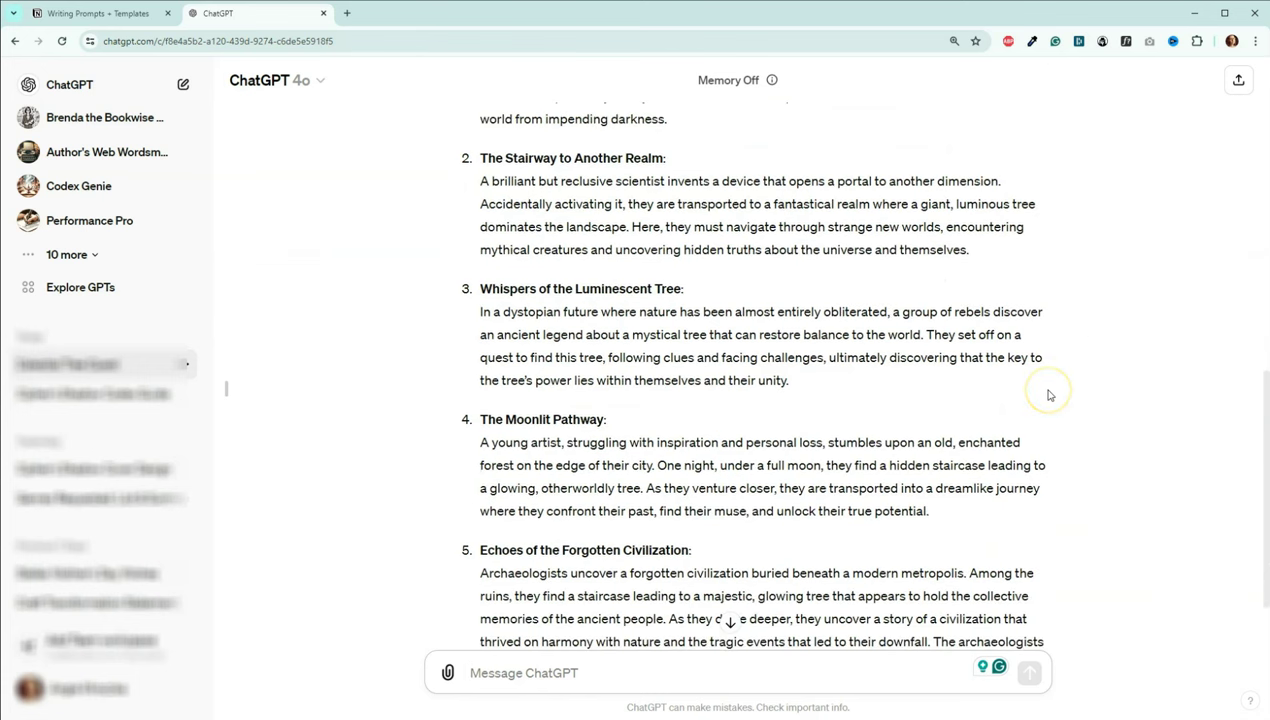
scroll(1040, 399, "down", 1)
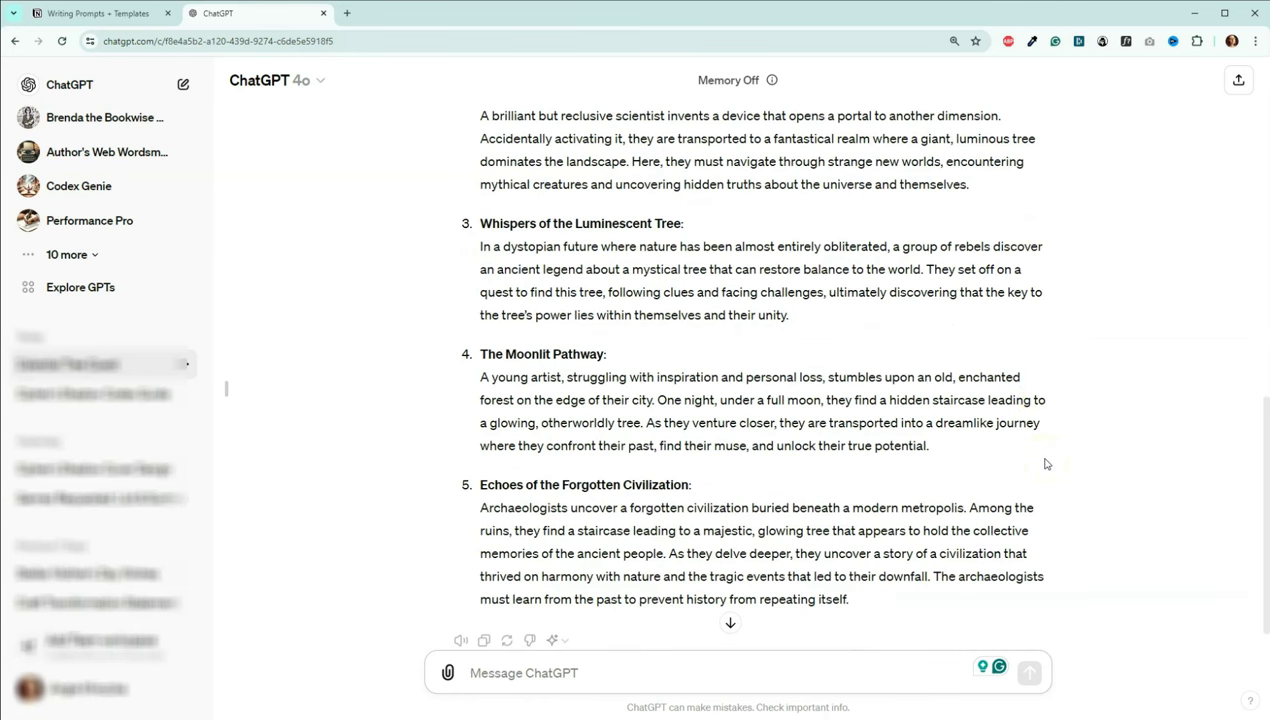
scroll(1055, 445, "down", 1)
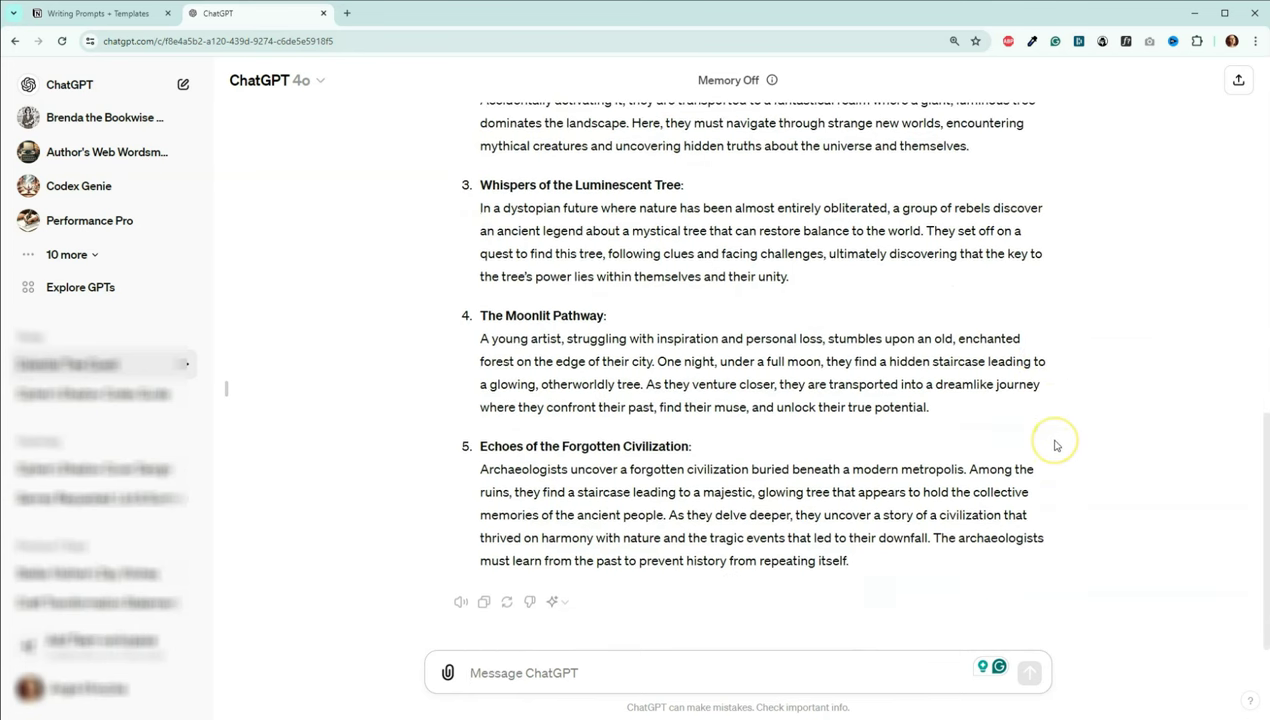
Check the model list and close it without changing the model.
left_click(560, 602)
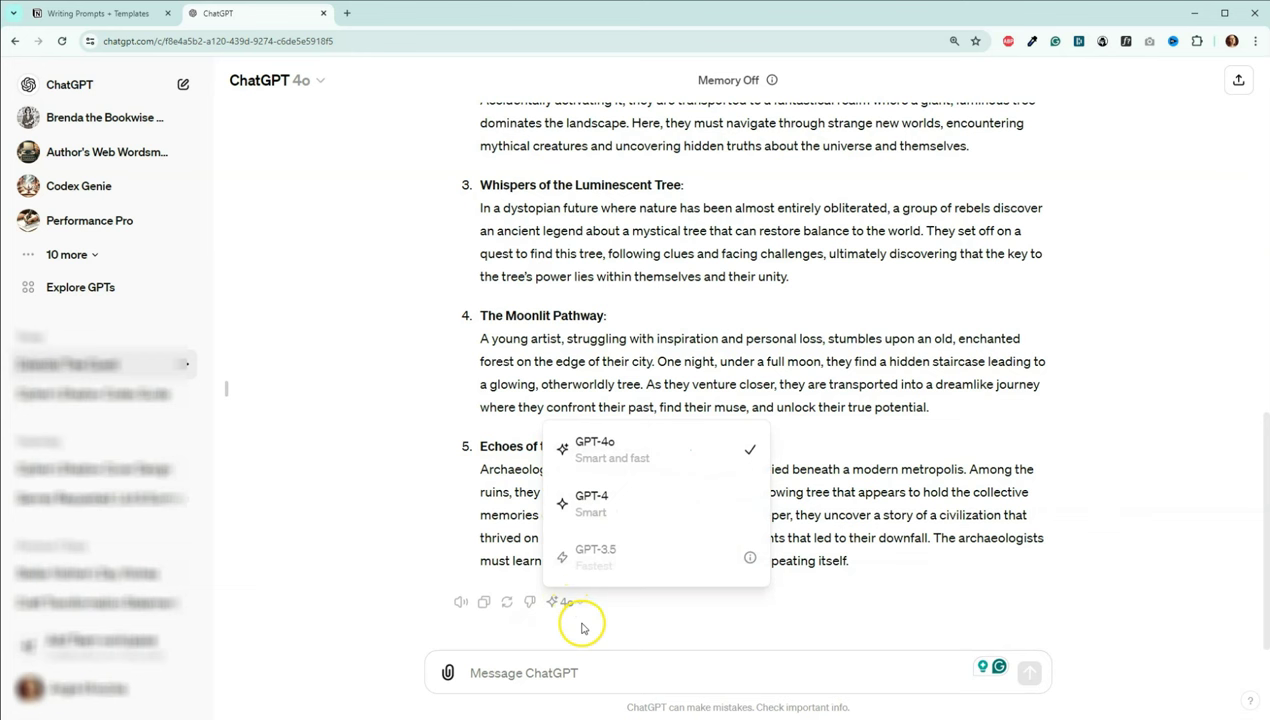
left_click(585, 618)
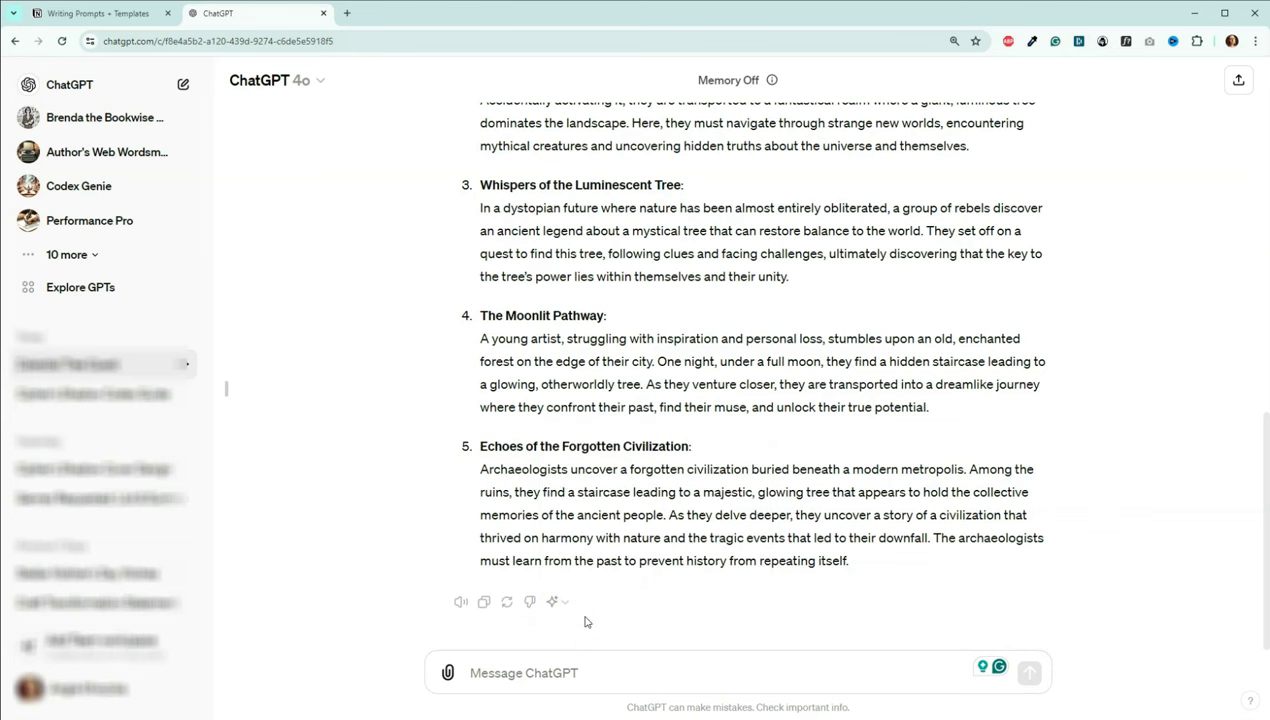
scroll(800, 560, "up", 2)
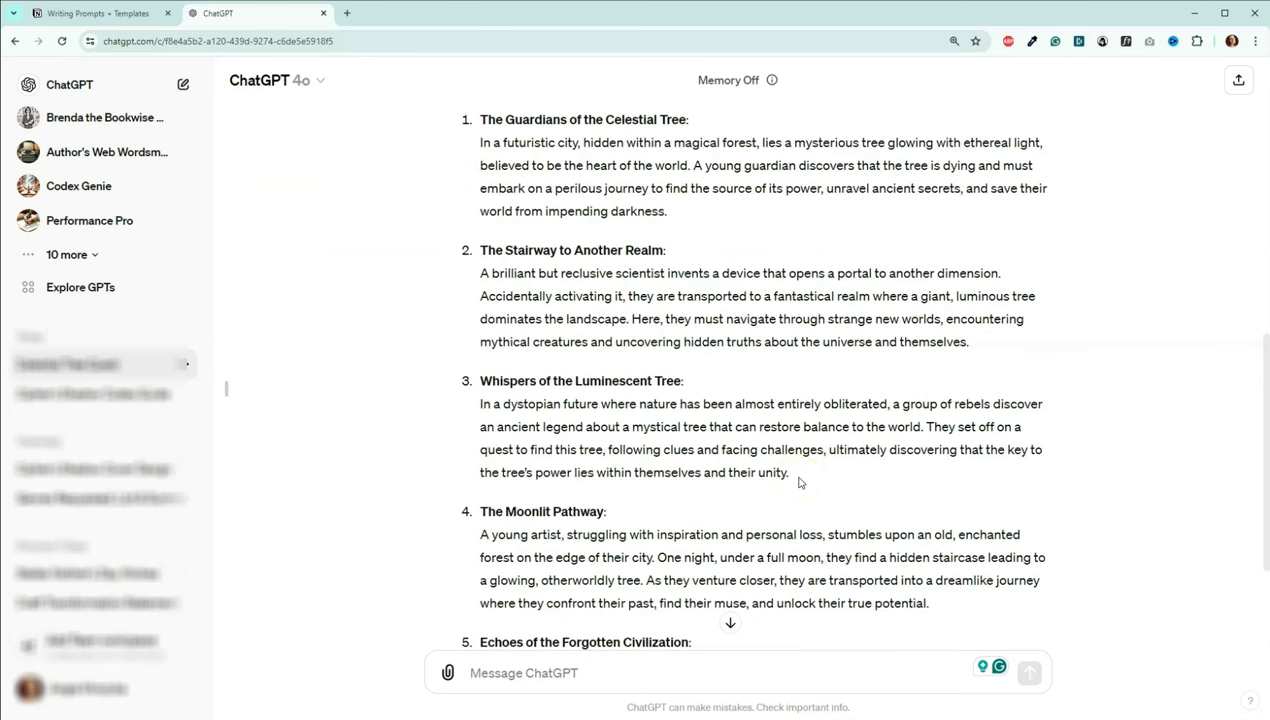
scroll(798, 482, "down", 1)
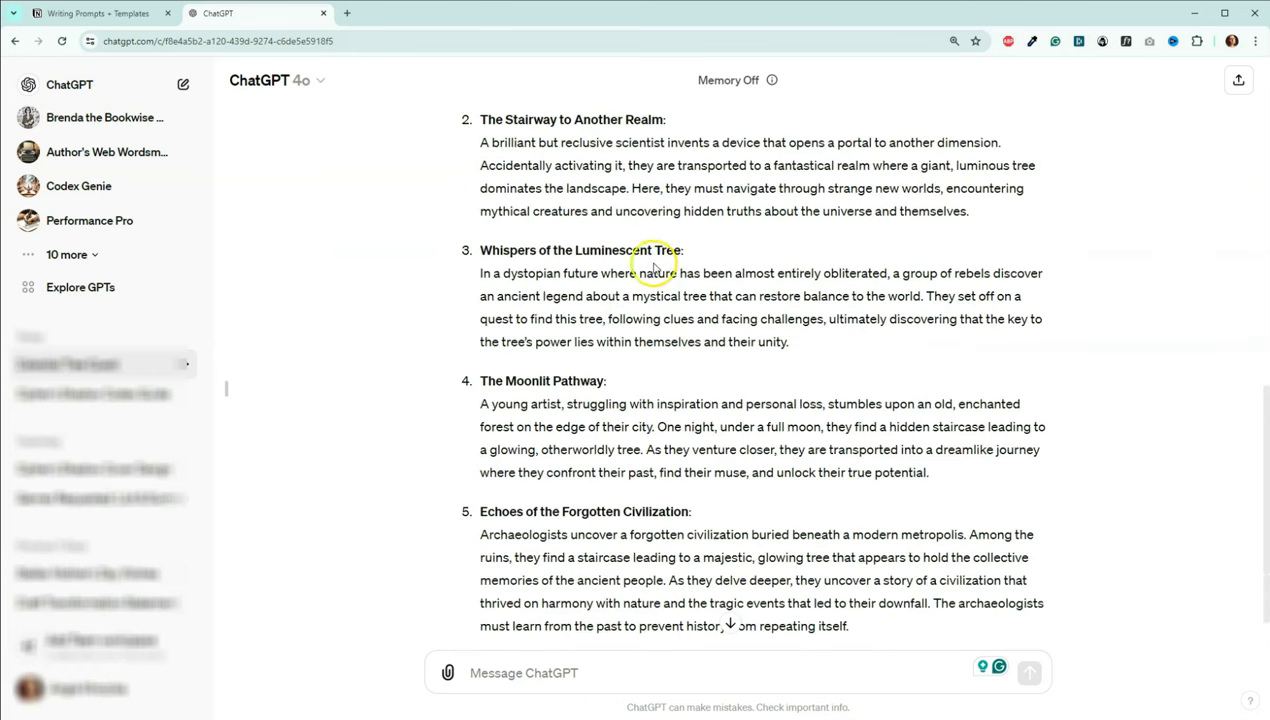
Send the follow-up 'Please tell me more about 3, Whispers of the Luminescent Tree'.
left_click_drag(683, 250, 481, 247)
key("ctrl+c")
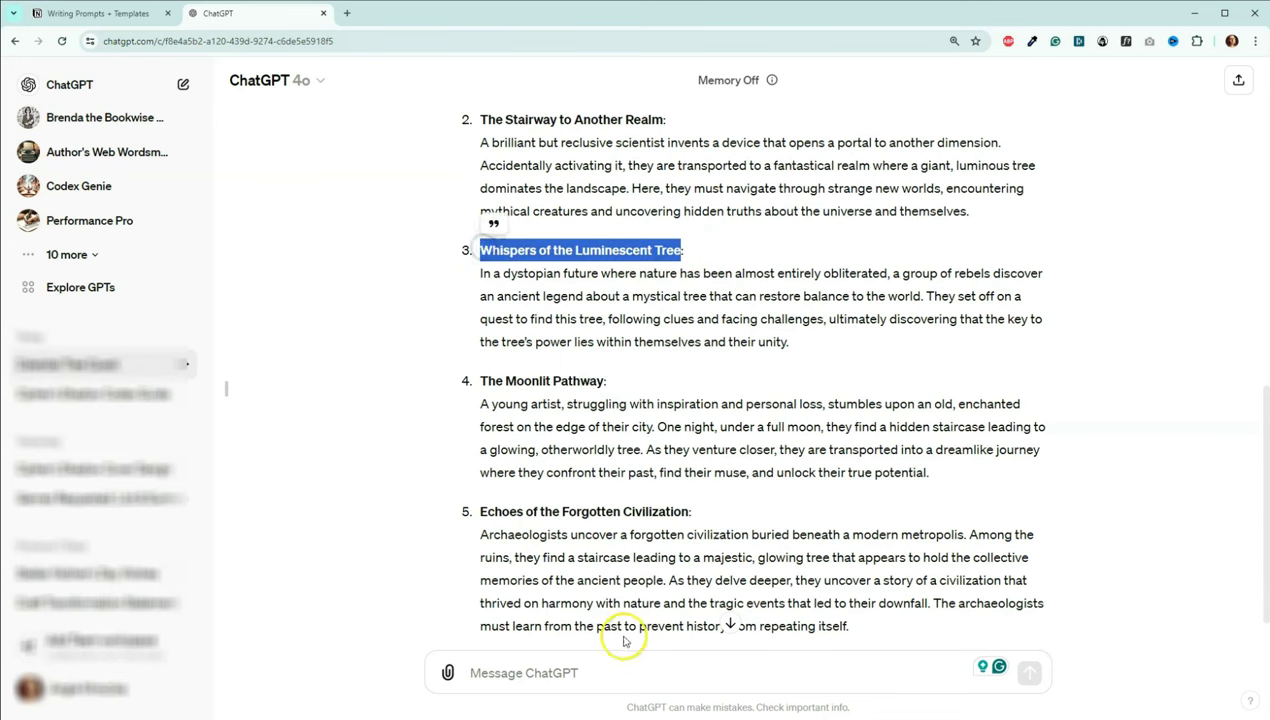
left_click(598, 681)
type("Please tell")
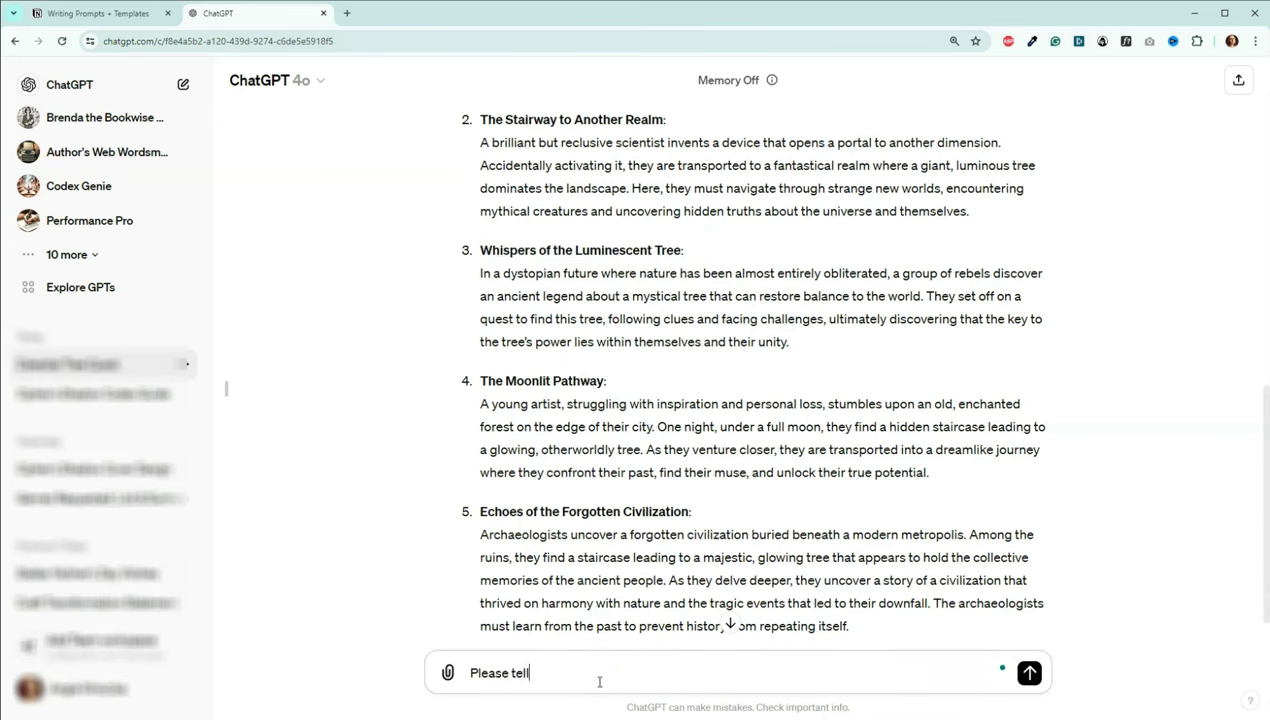
type(" me more about 3,")
key("ctrl+v")
key("Return")
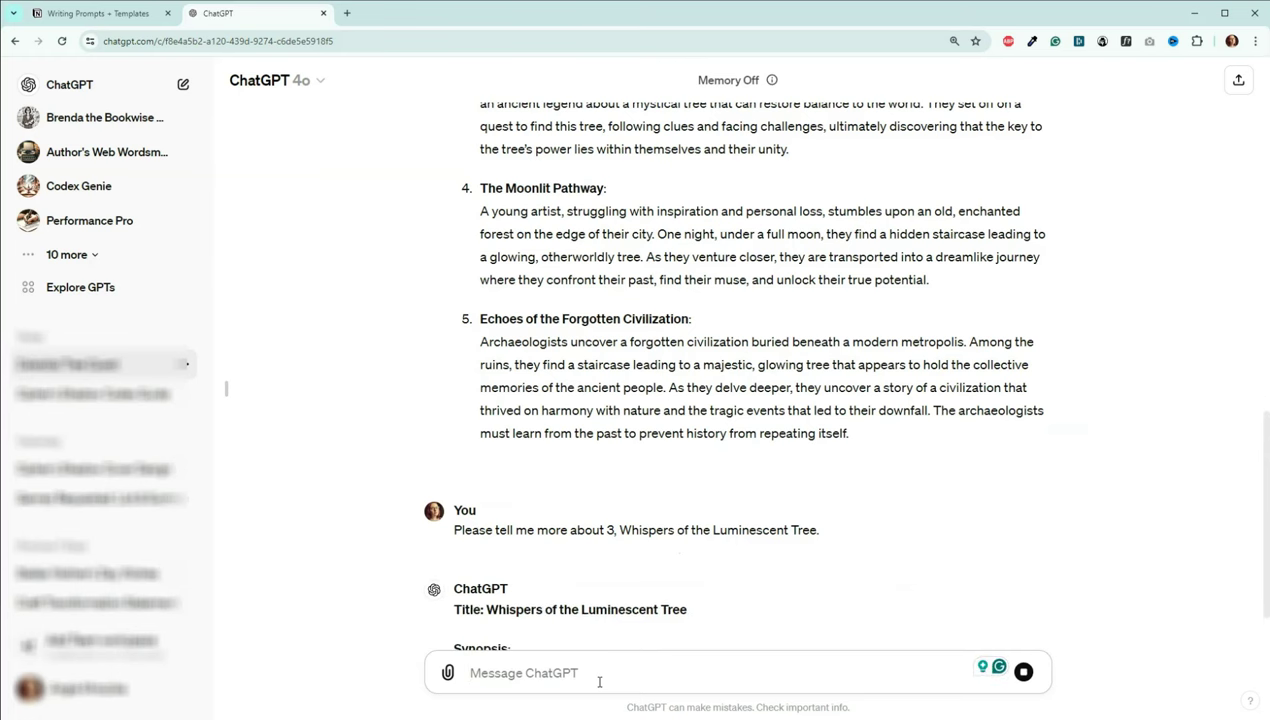
scroll(672, 442, "down", 3)
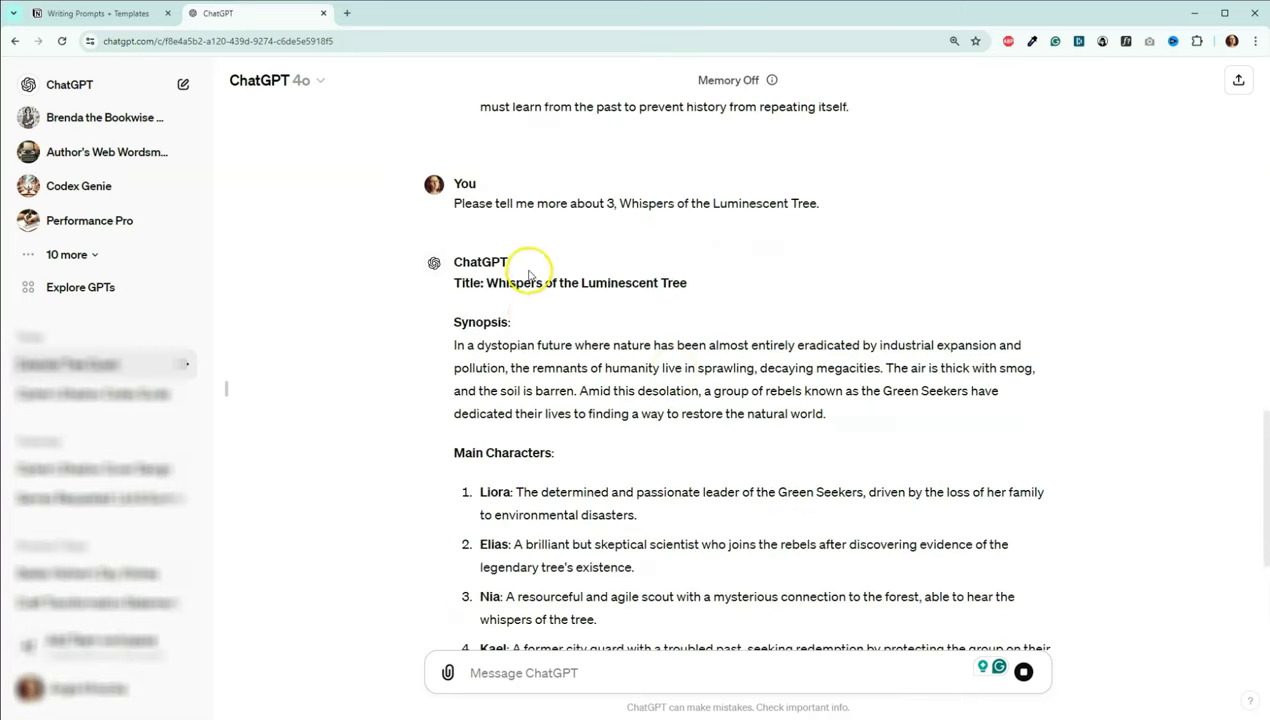
scroll(567, 363, "down", 4)
scroll(578, 365, "down", 1)
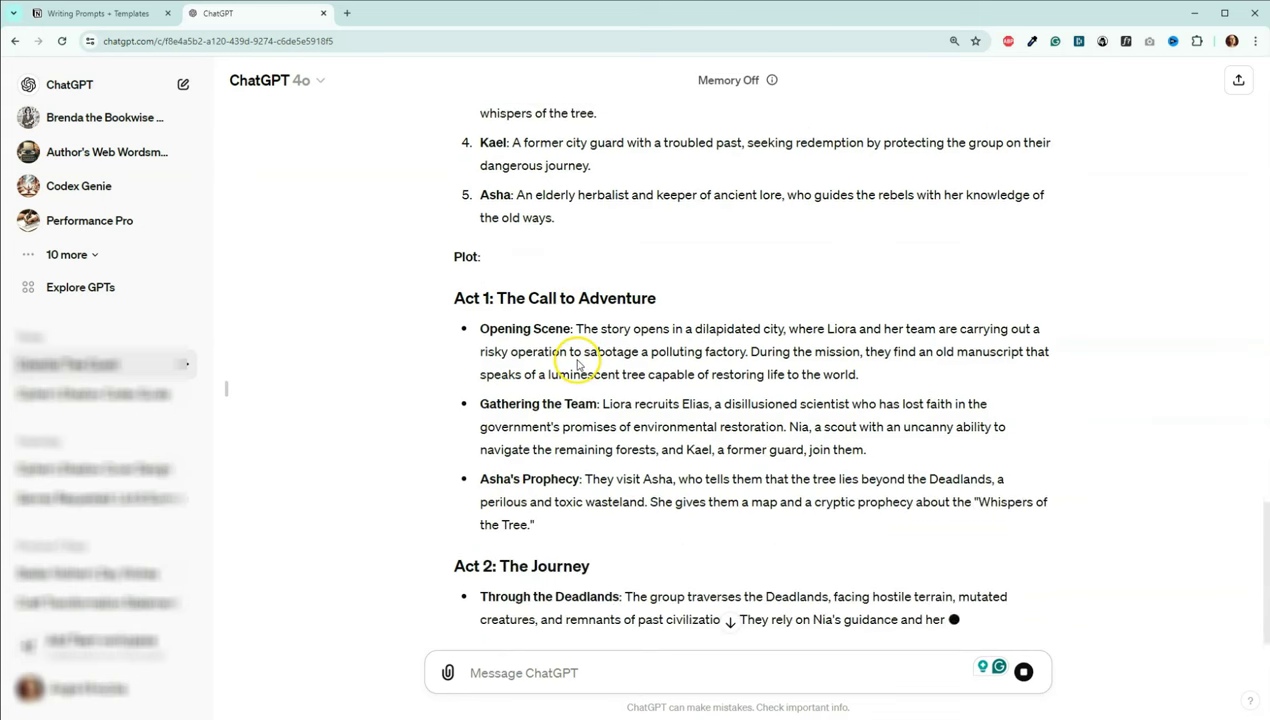
scroll(570, 335, "up", 4)
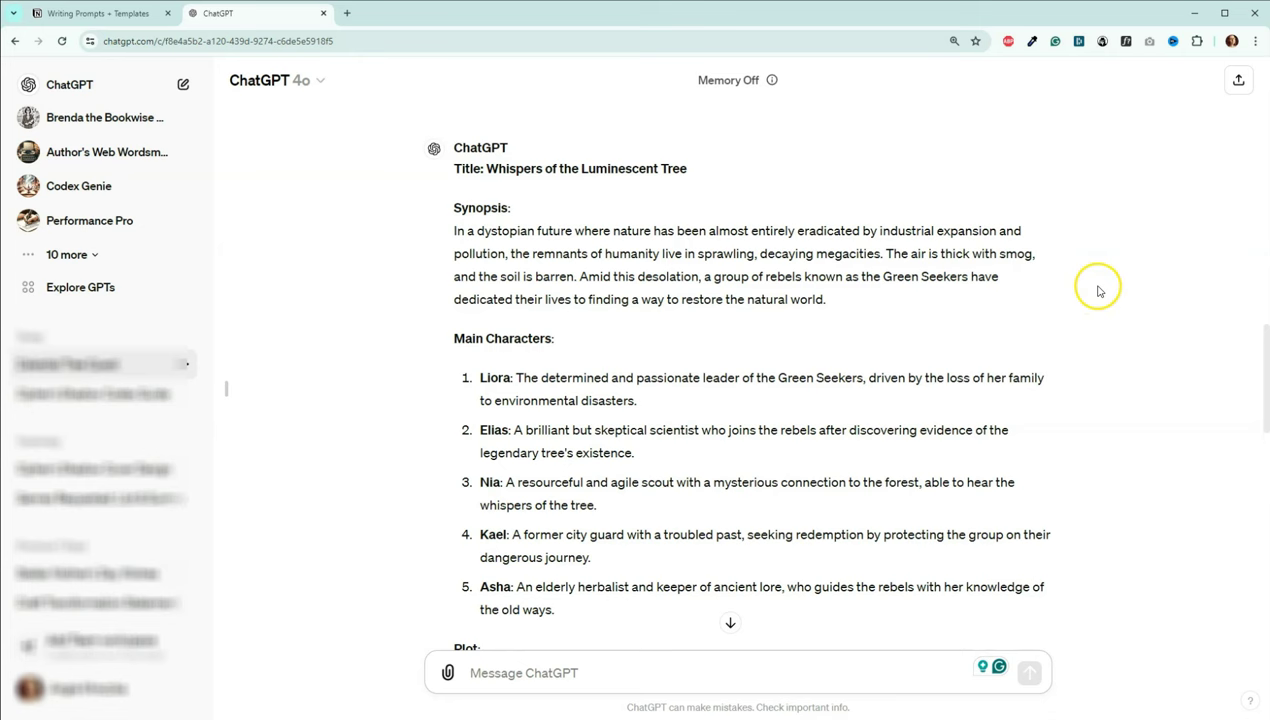
scroll(1093, 295, "down", 1)
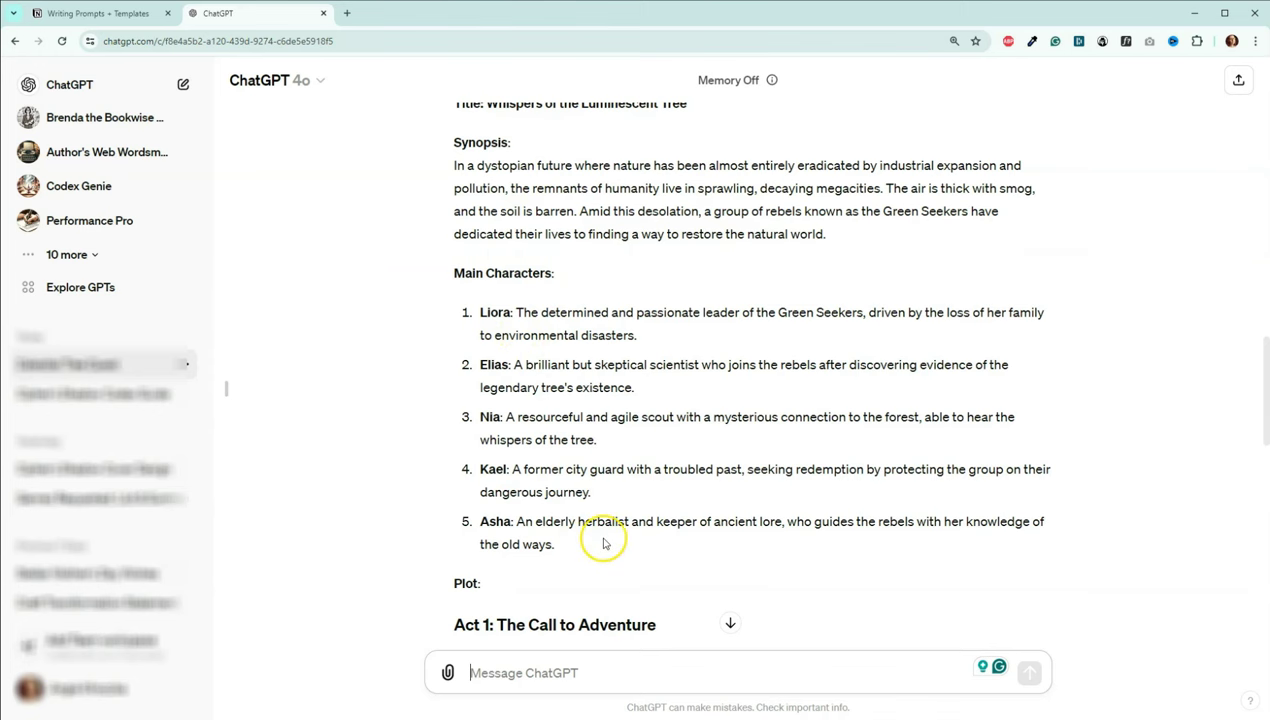
scroll(540, 535, "down", 1)
scroll(1016, 468, "down", 3)
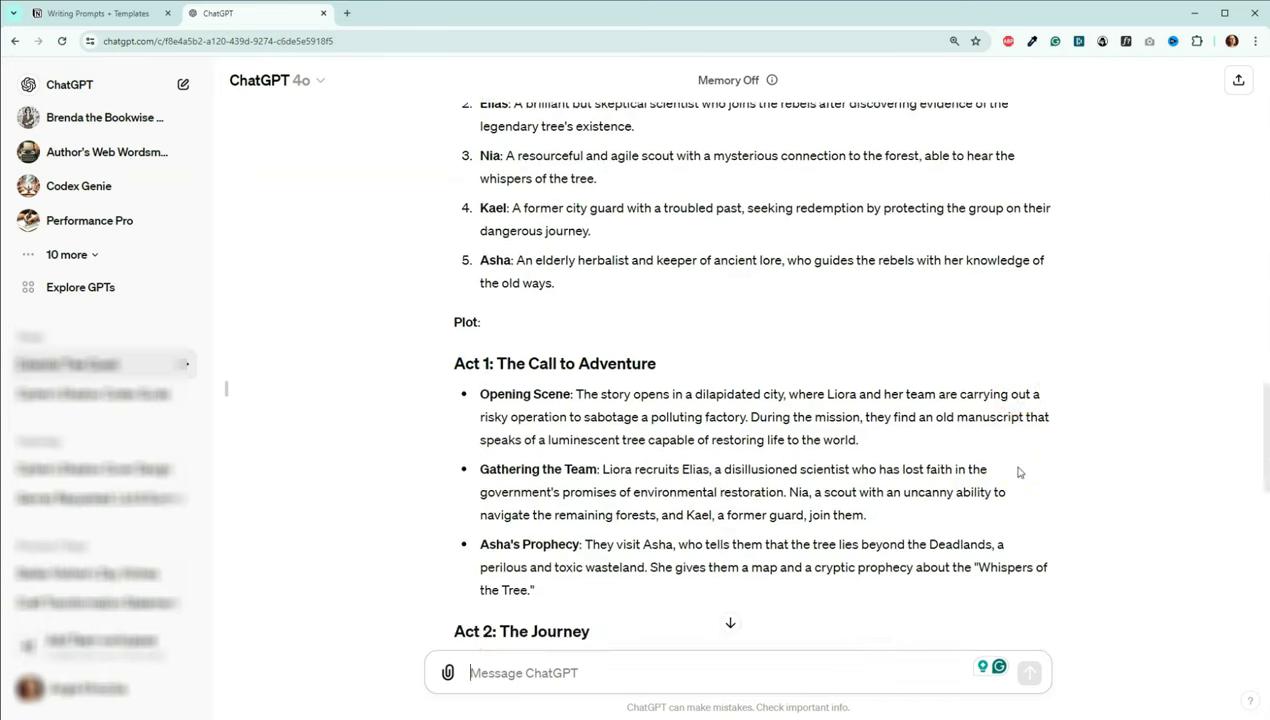
scroll(1045, 458, "down", 1)
scroll(1046, 456, "down", 1)
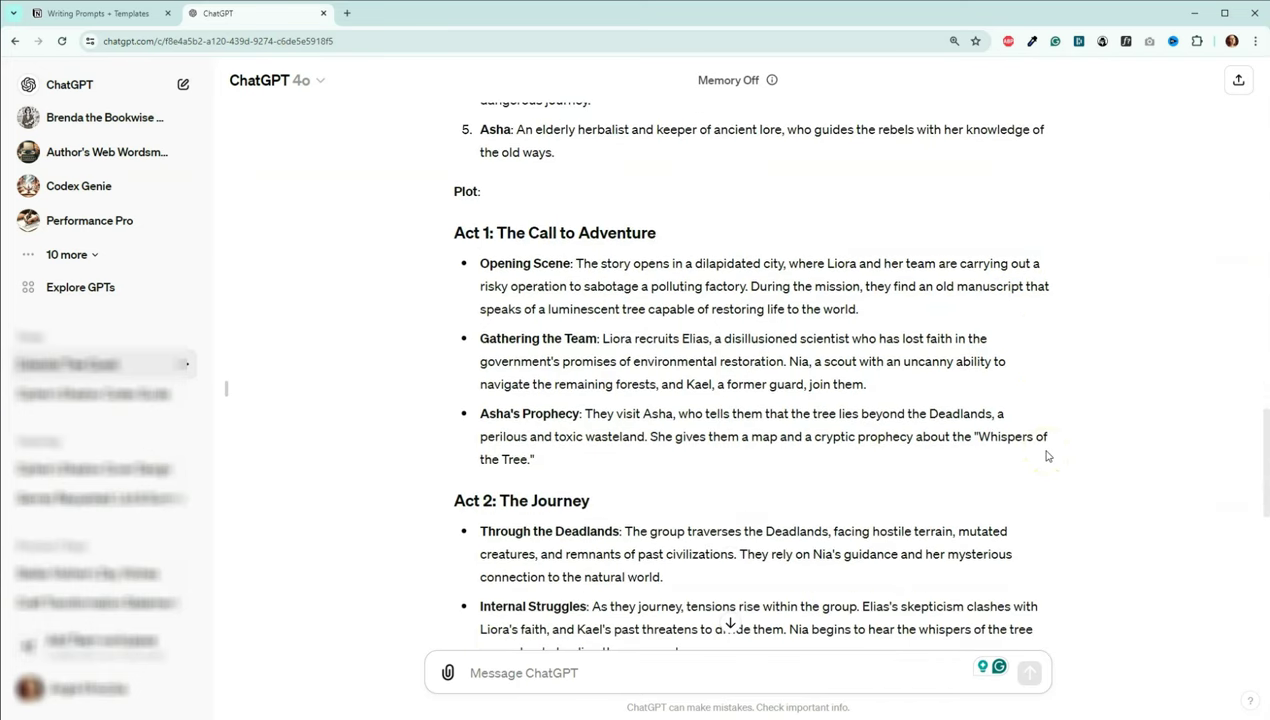
scroll(1046, 456, "down", 4)
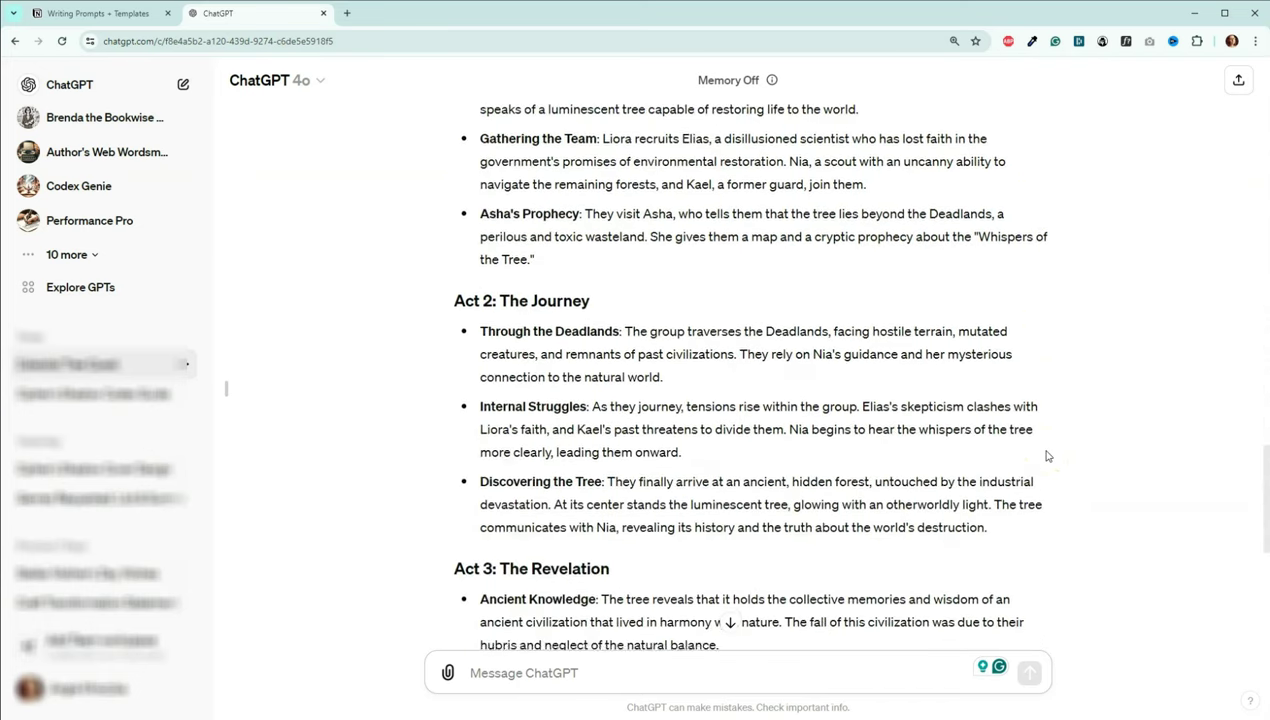
scroll(1046, 456, "down", 6)
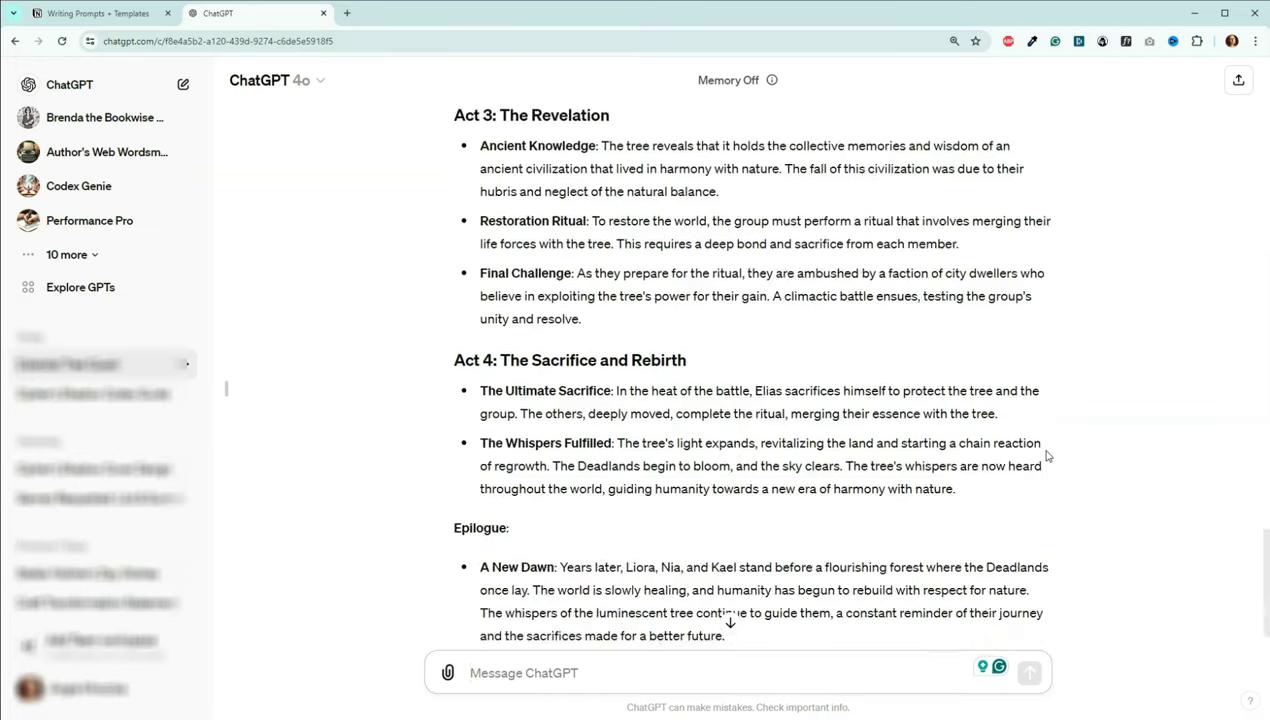
scroll(1046, 456, "up", 9)
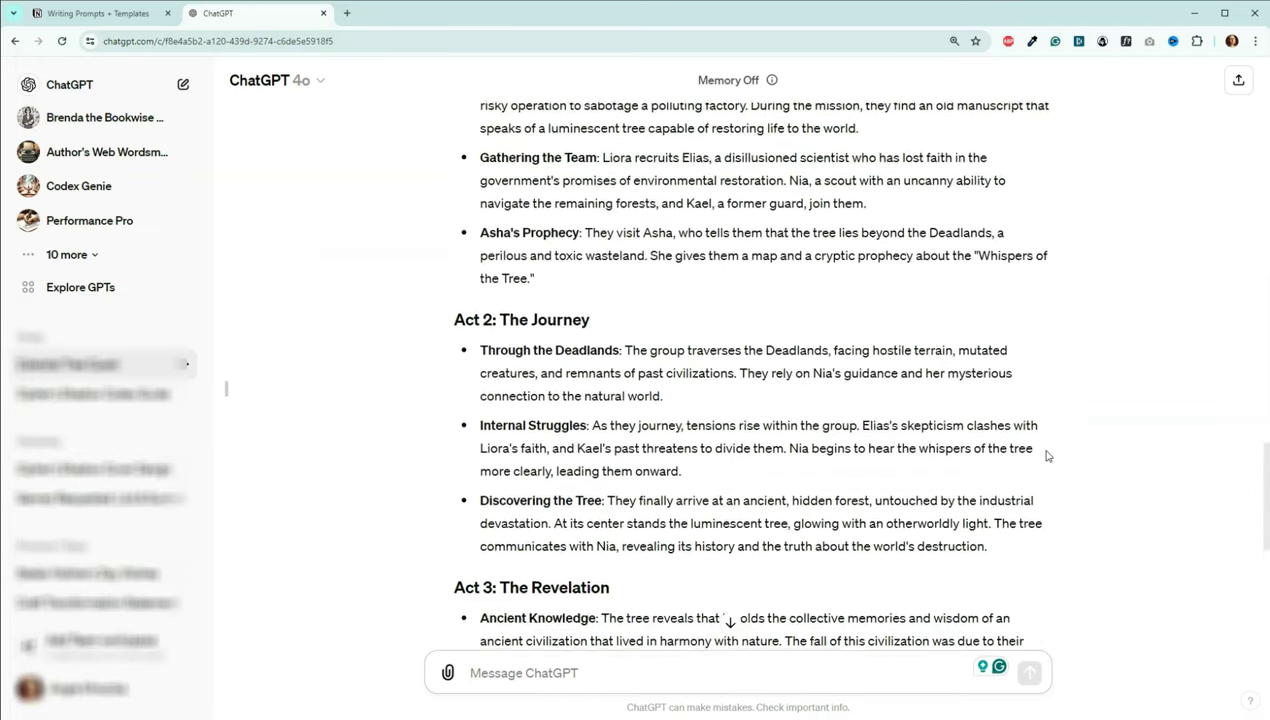
left_click(1046, 456)
scroll(1046, 456, "down", 4)
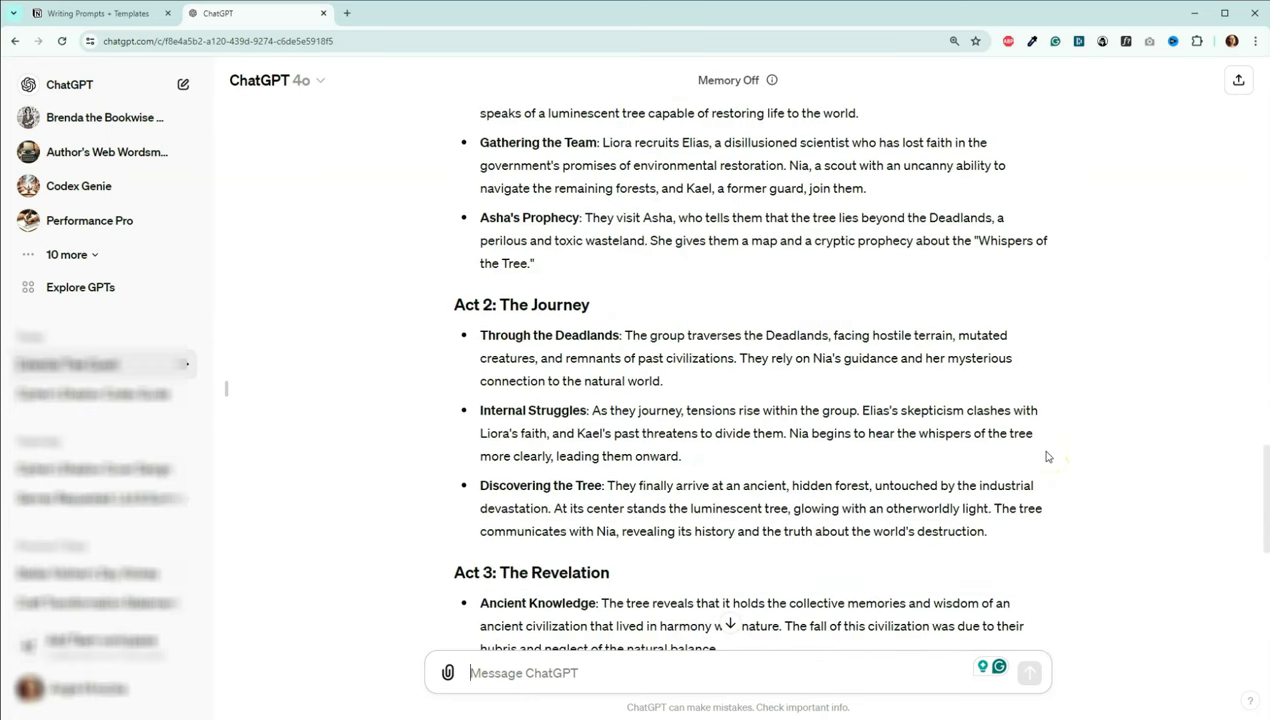
scroll(1046, 456, "down", 4)
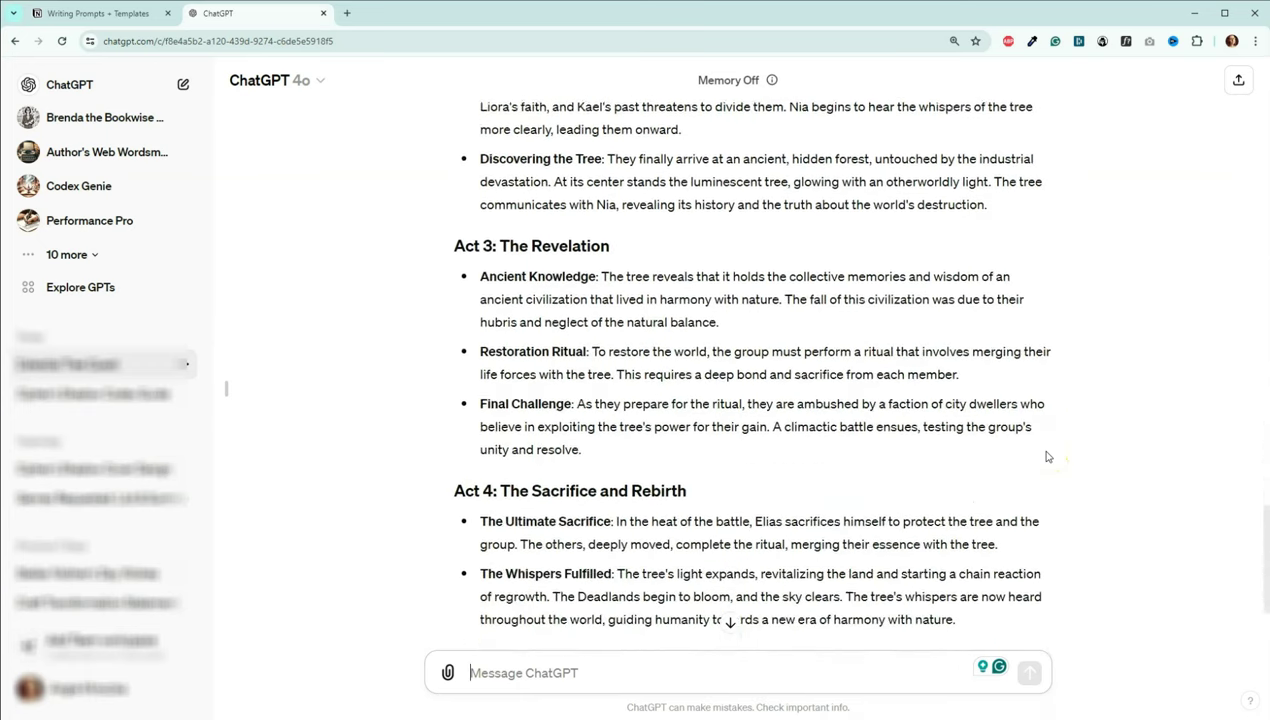
scroll(1046, 456, "down", 1)
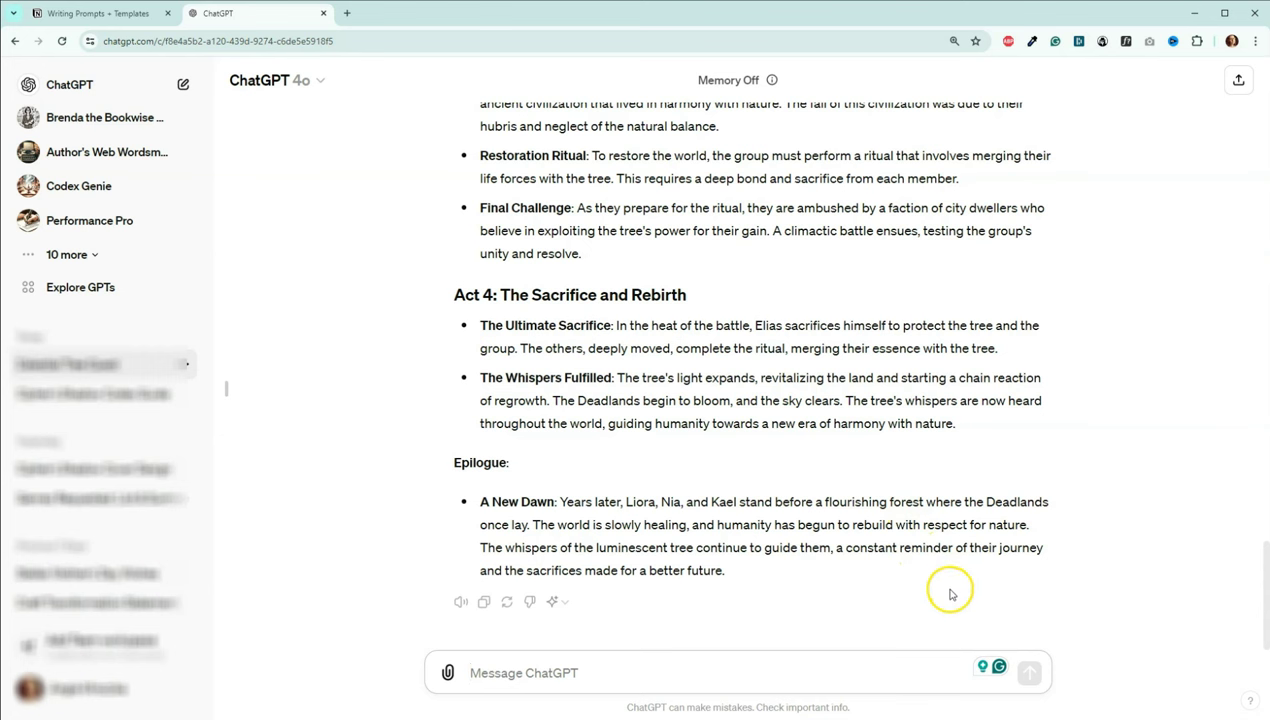
scroll(944, 545, "up", 10)
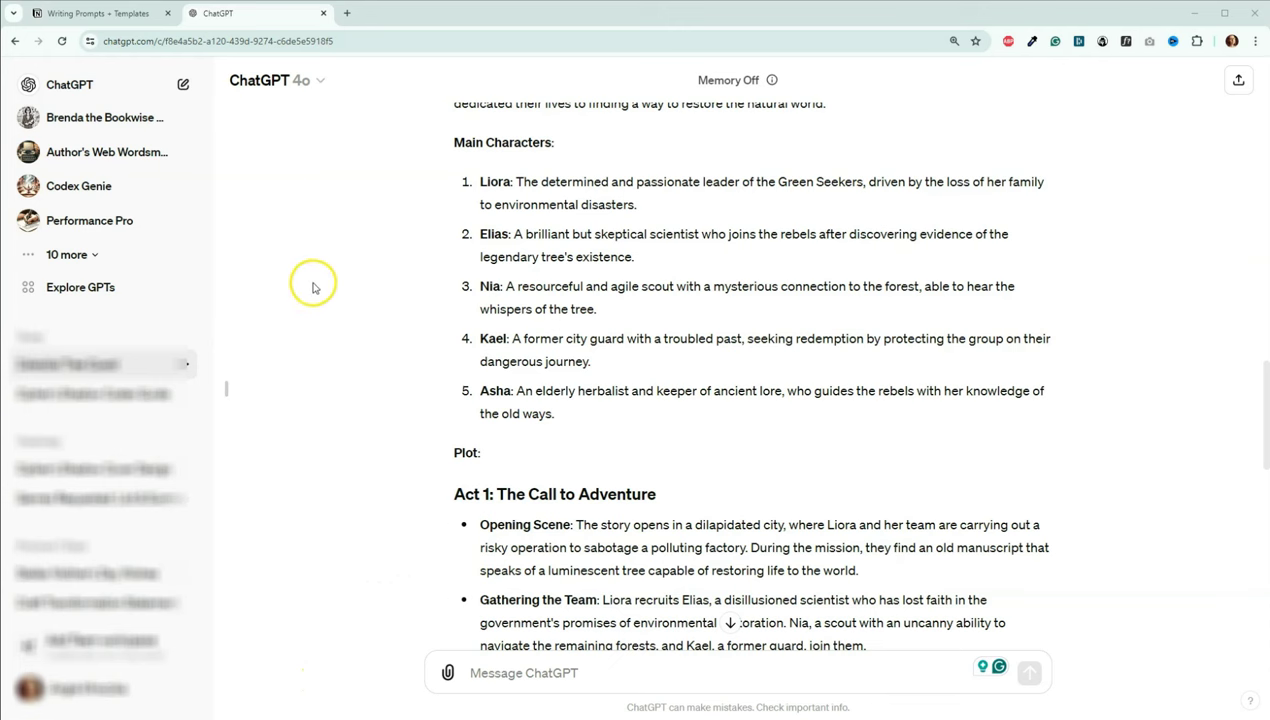
Start a new chat with the book cover attached and draft a pitch, hook and premise request.
left_click(99, 84)
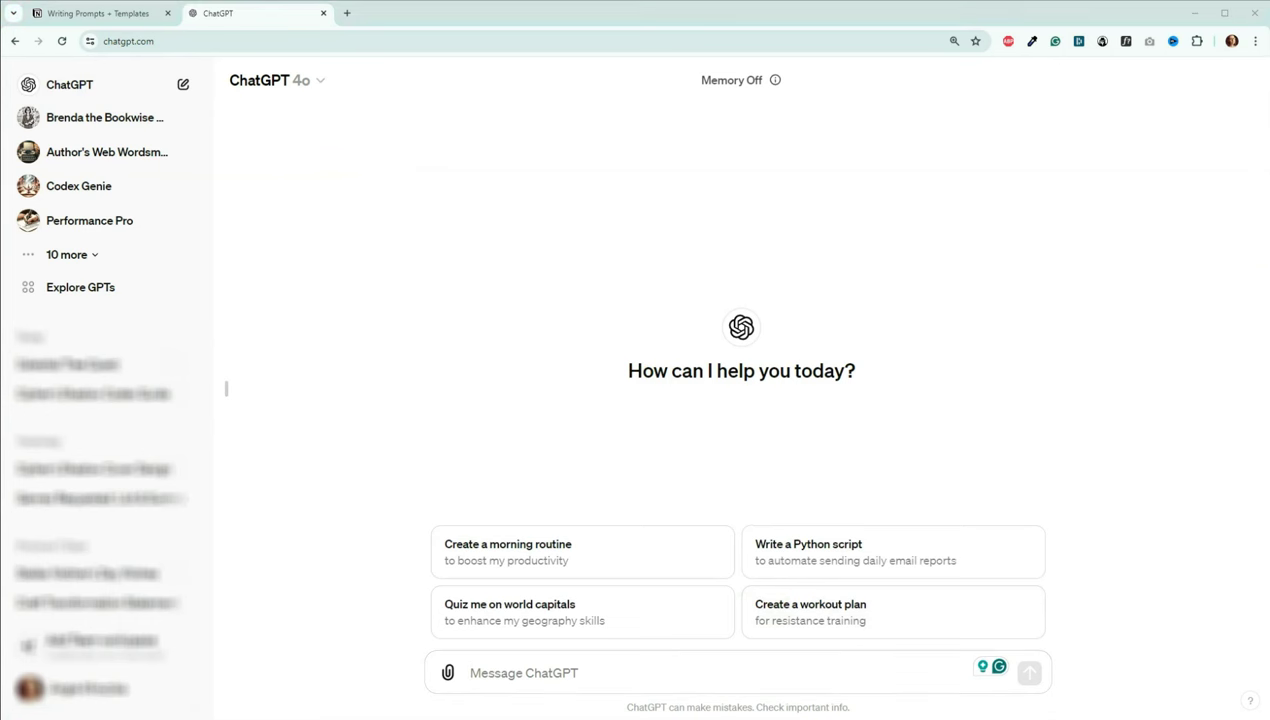
left_click_drag(1269, 692, 724, 628)
left_click(528, 672)
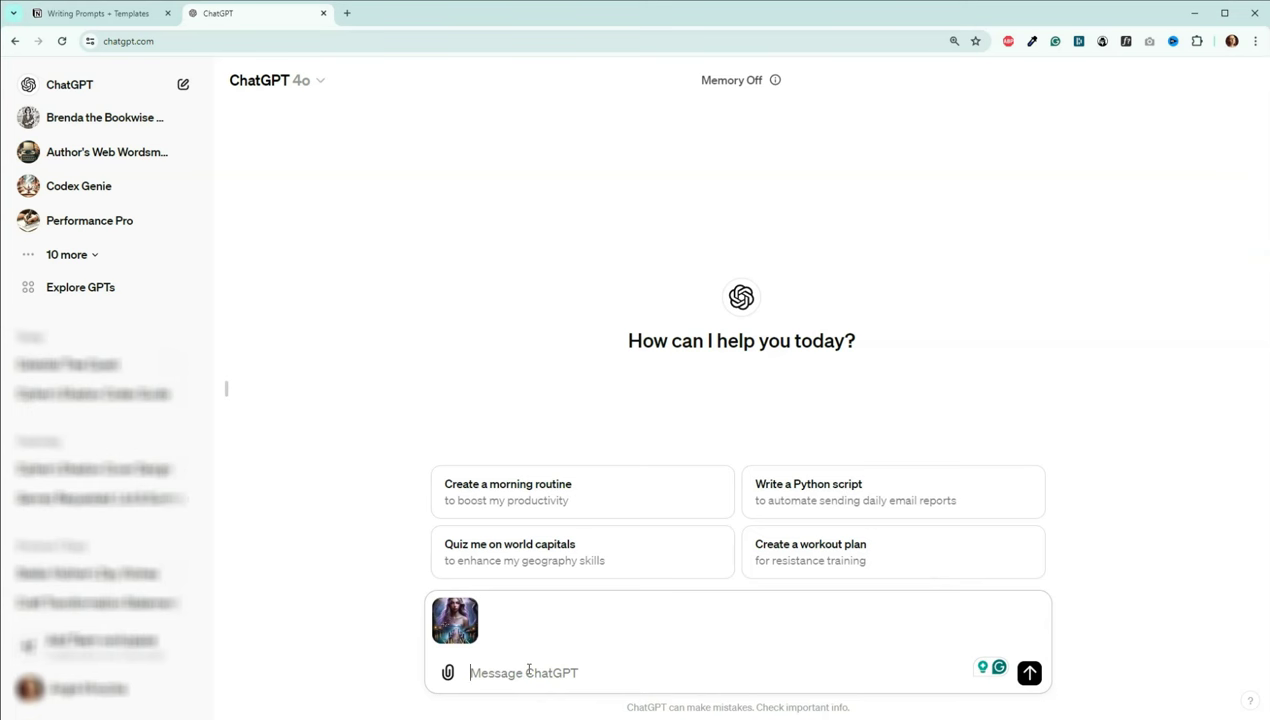
type("Please give me ")
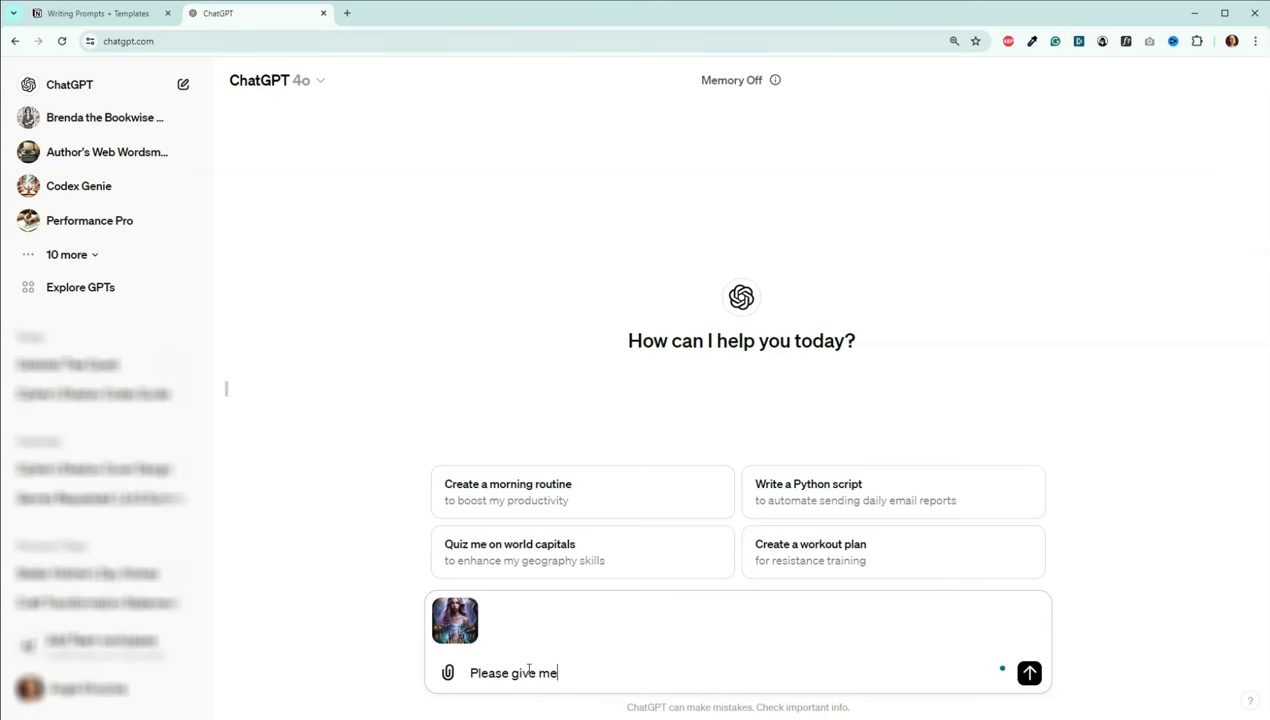
type("a pitch, hook, and premise")
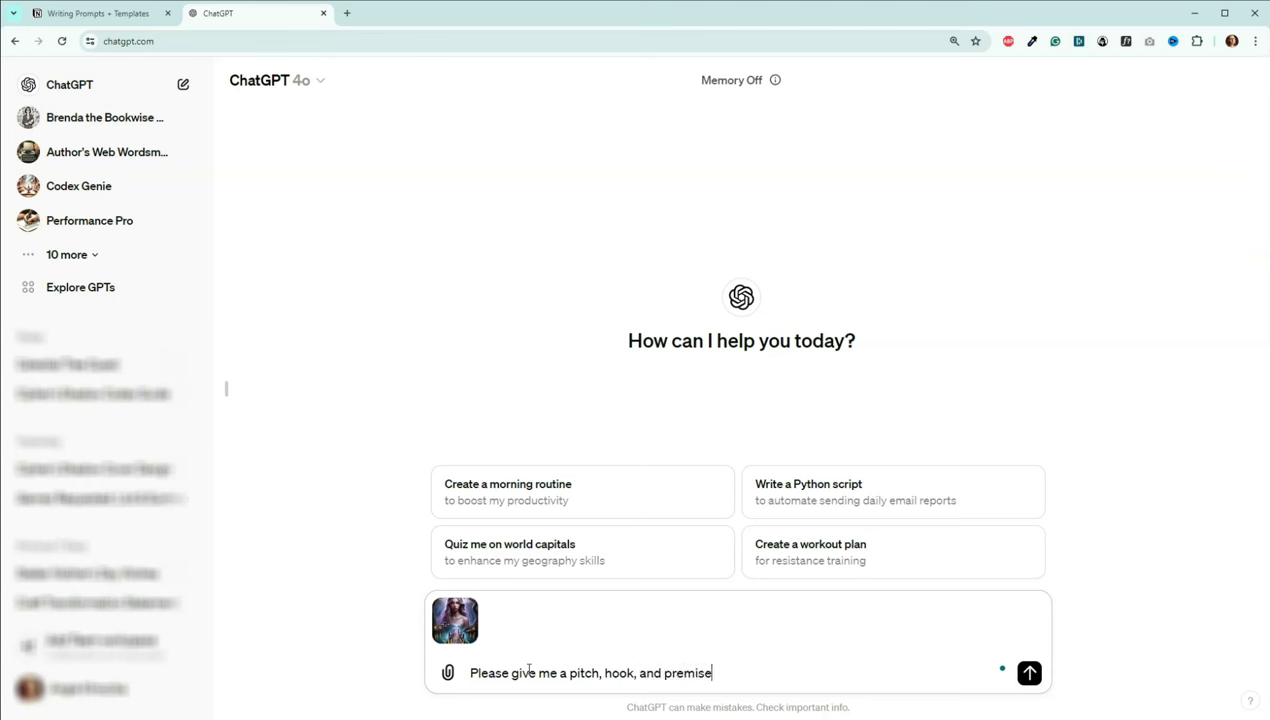
type(" for the book cover I shared")
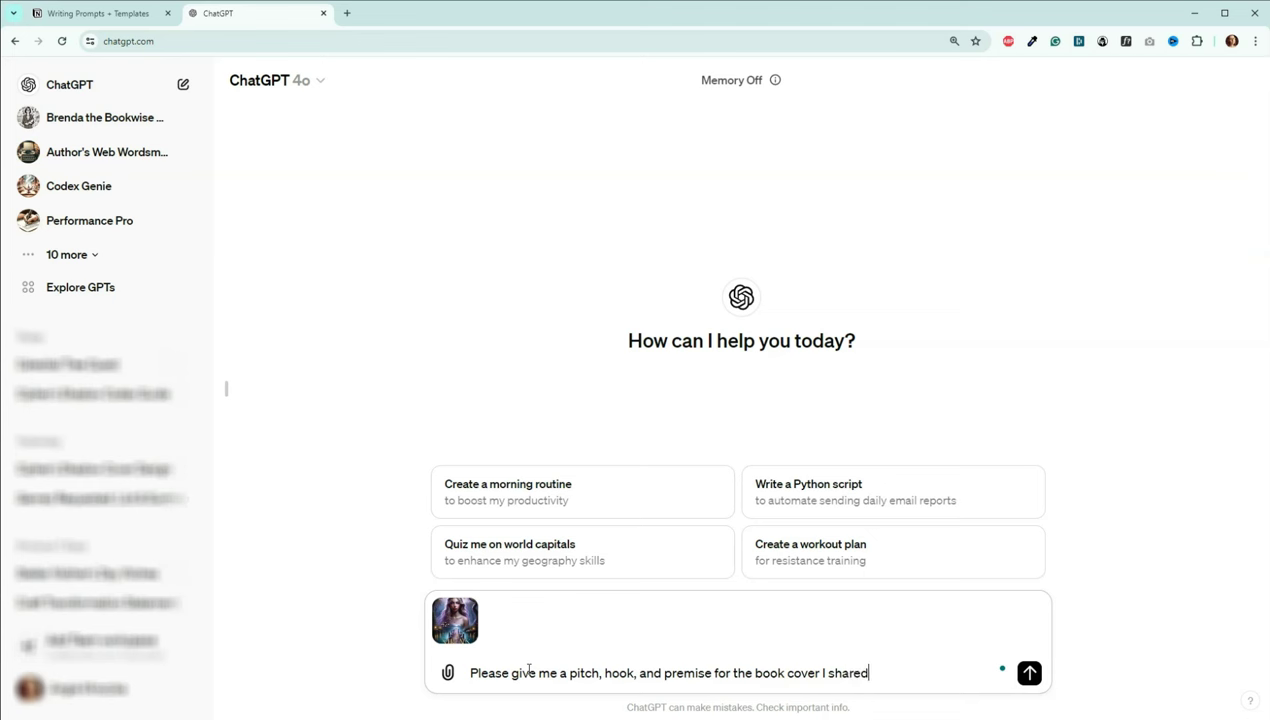
type(", which is for a short")
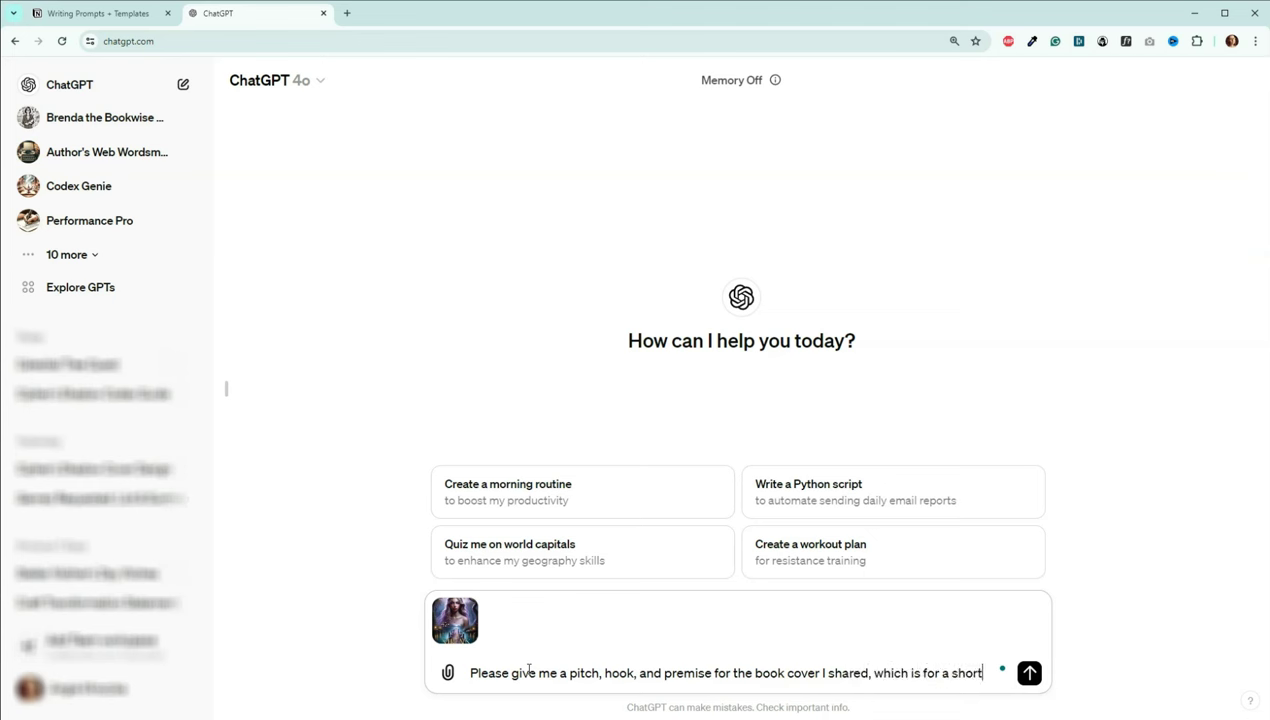
type("ry called \"The Siren's Song.")
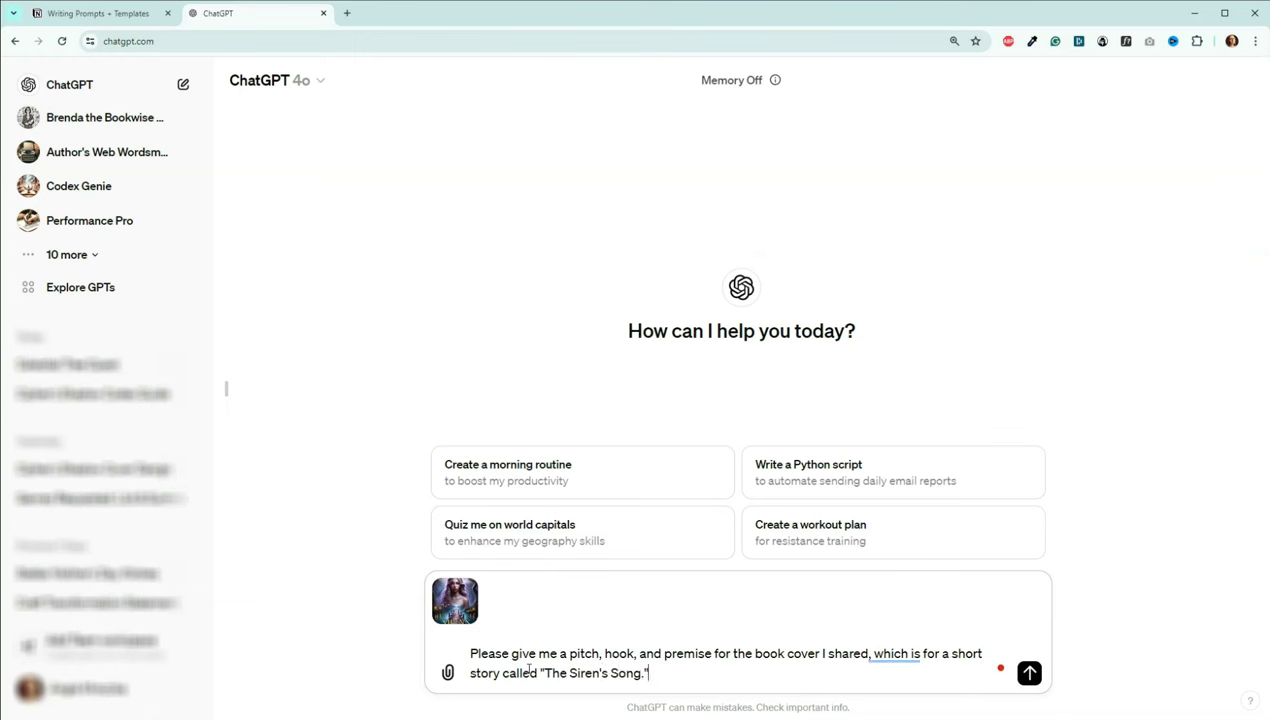
Send the cover request and read the Pitch, Hook and Premise for The Siren's Song.
key("Return")
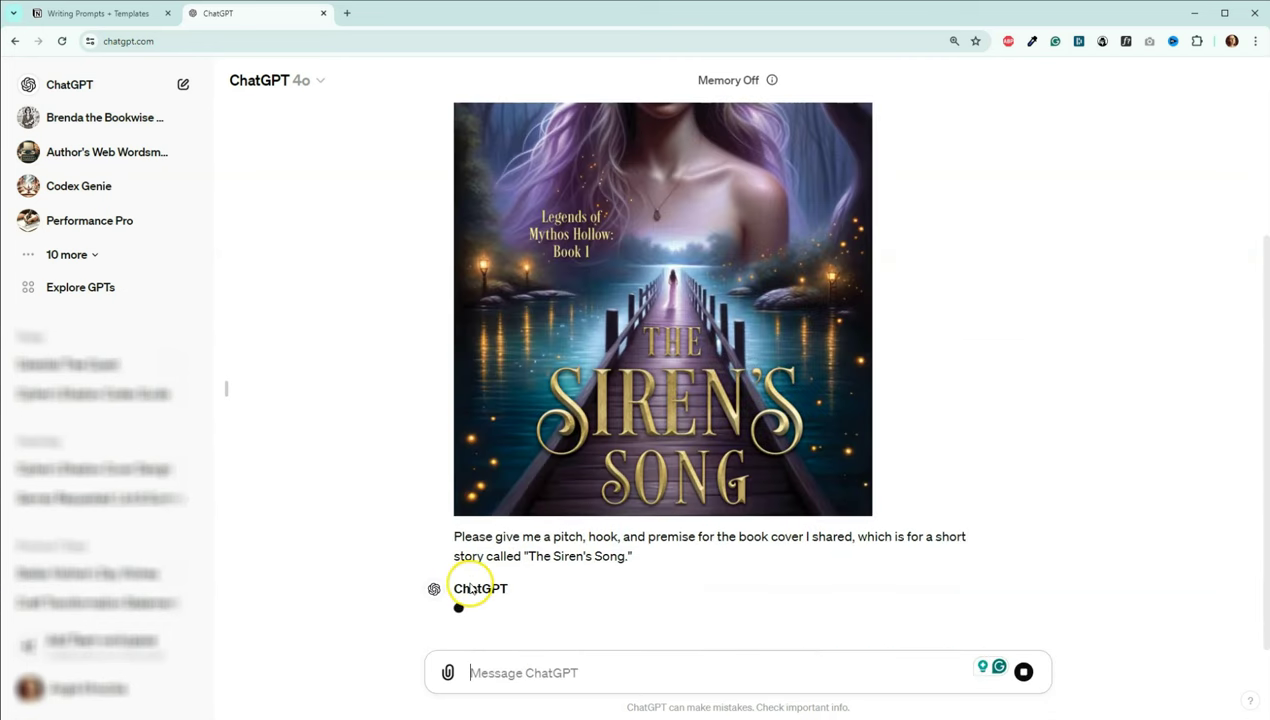
scroll(410, 358, "up", 3)
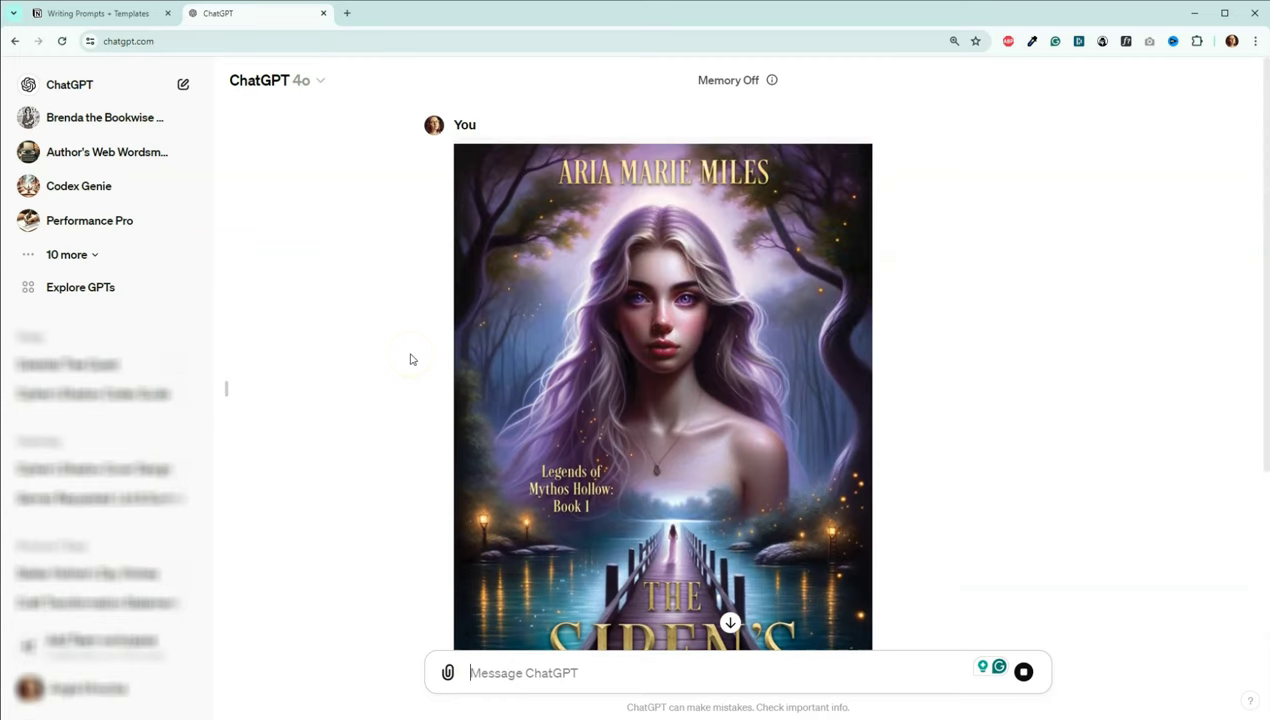
left_click(406, 353)
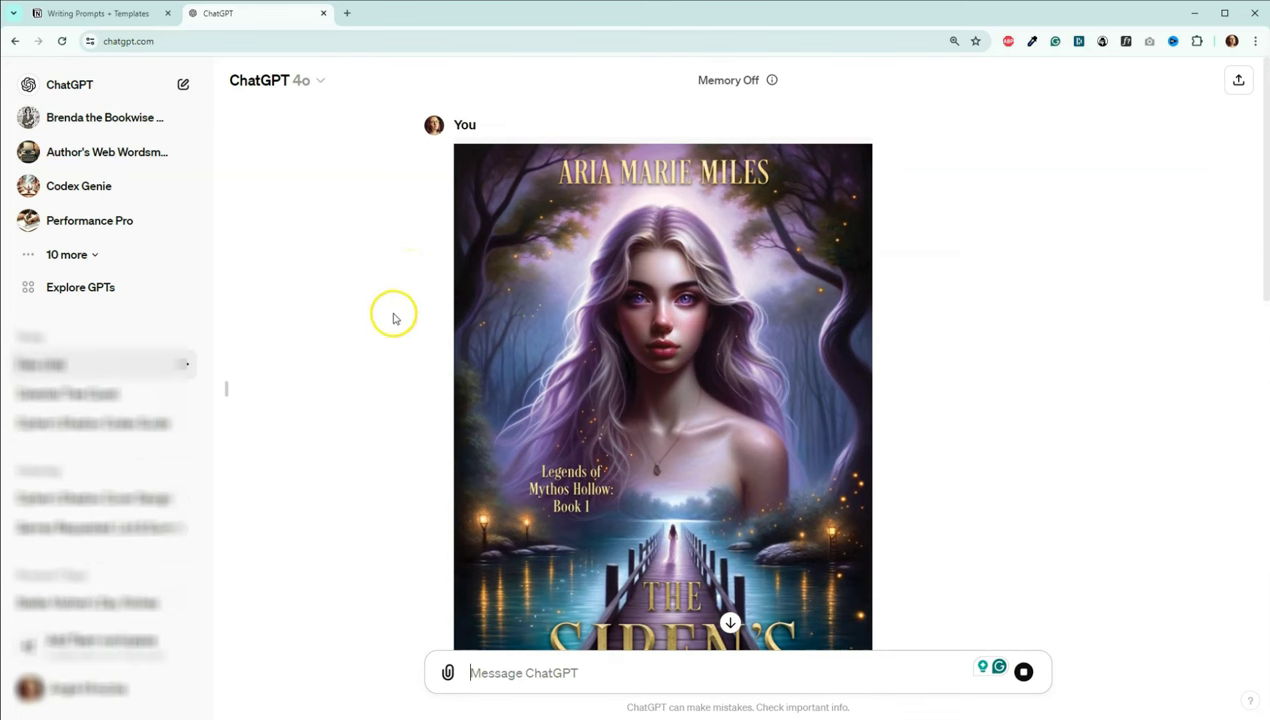
scroll(395, 346, "down", 1)
scroll(395, 346, "down", 2)
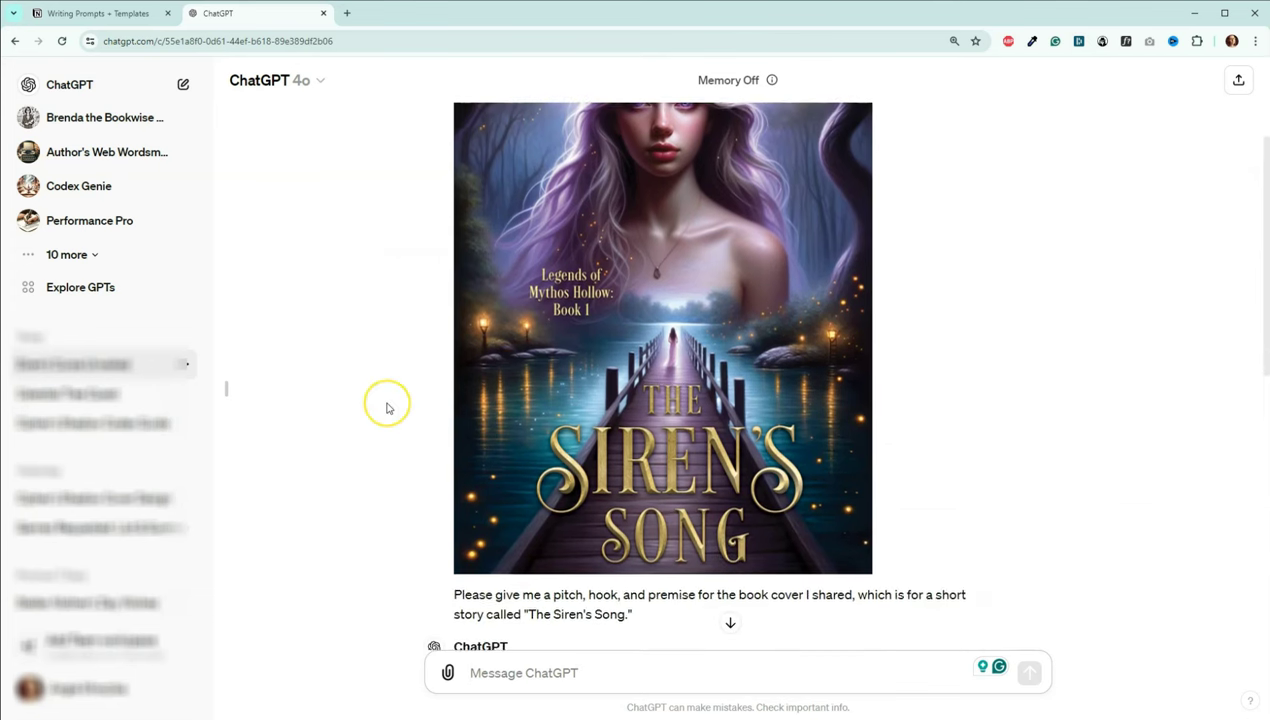
scroll(388, 410, "down", 3)
scroll(388, 407, "down", 3)
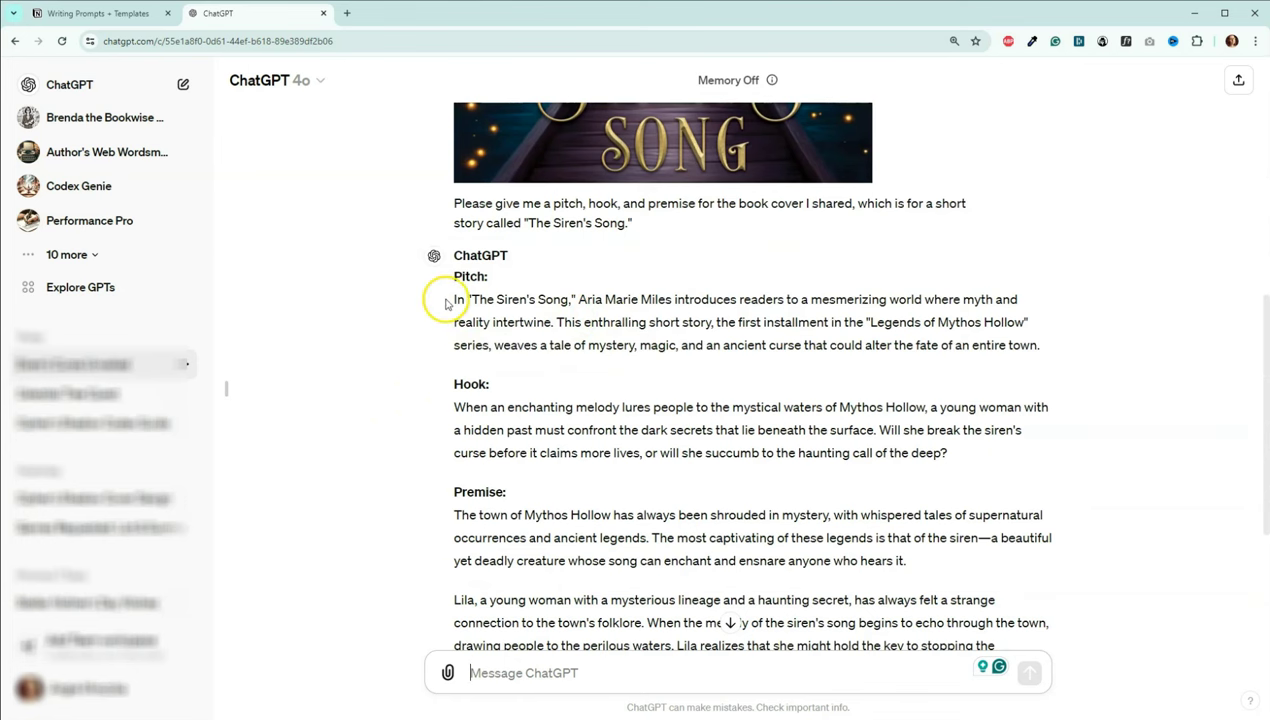
scroll(406, 326, "down", 1)
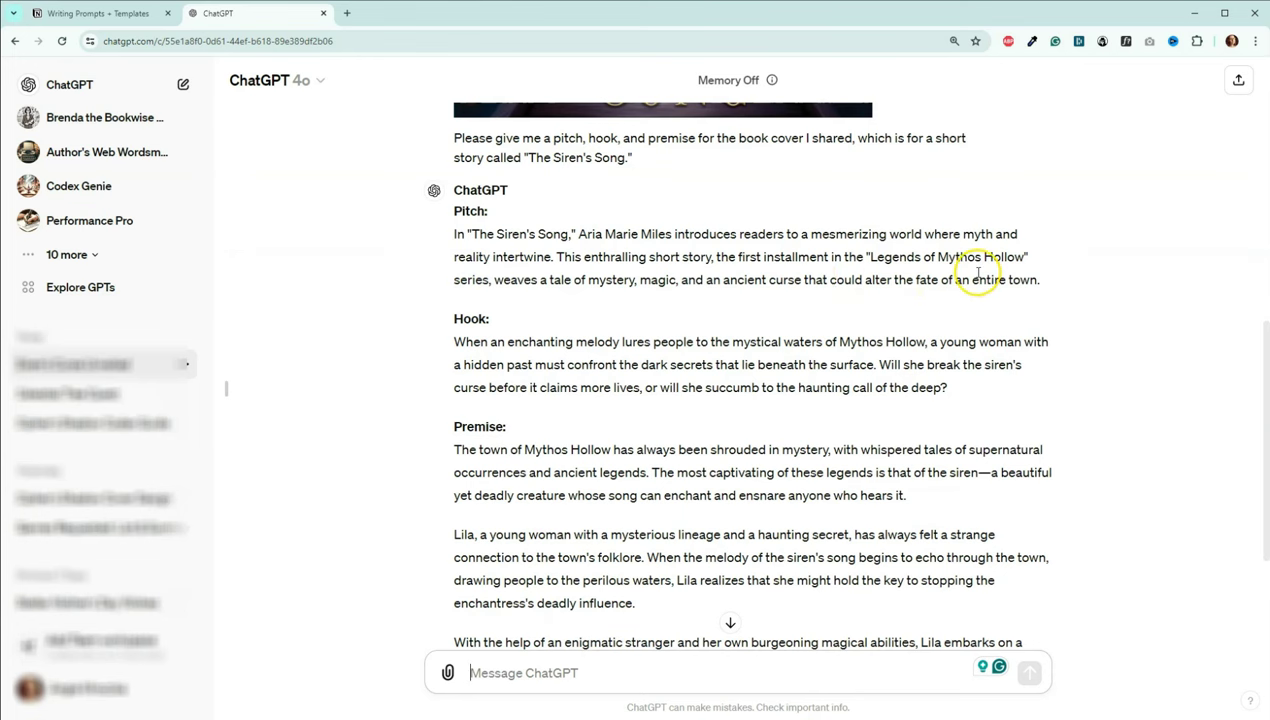
scroll(1066, 245, "up", 4)
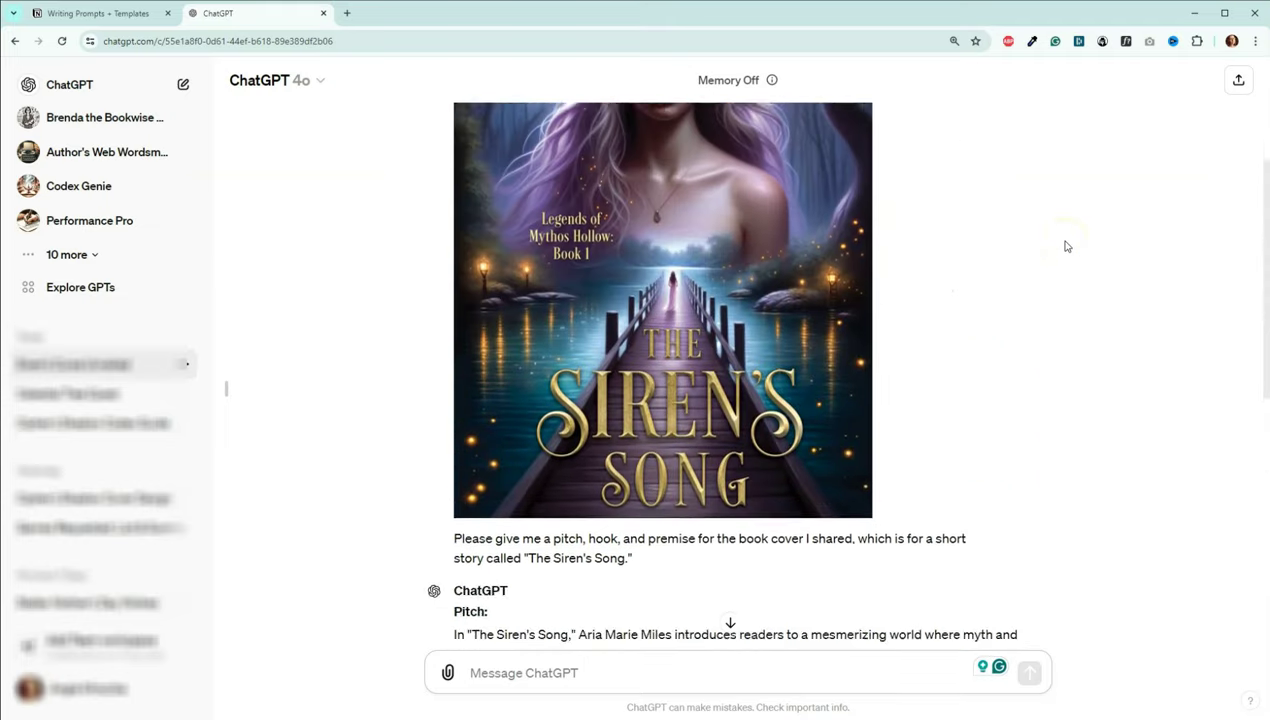
scroll(1066, 245, "up", 1)
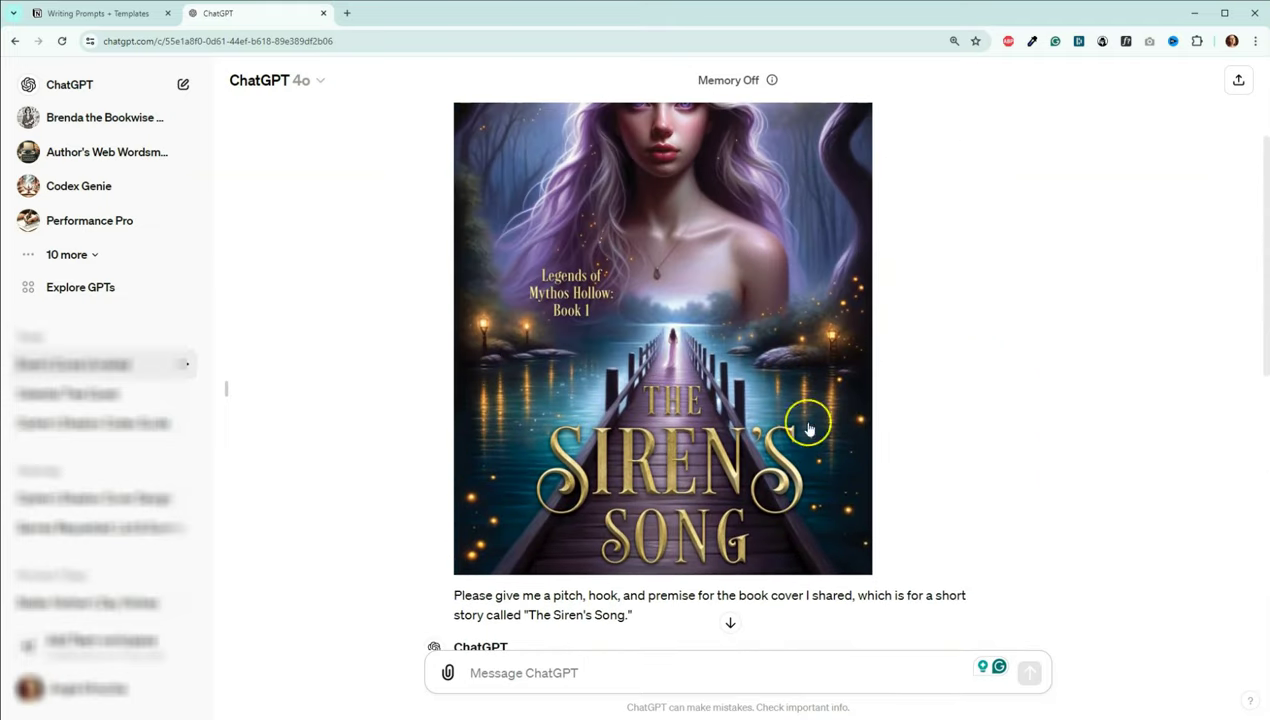
scroll(930, 363, "down", 4)
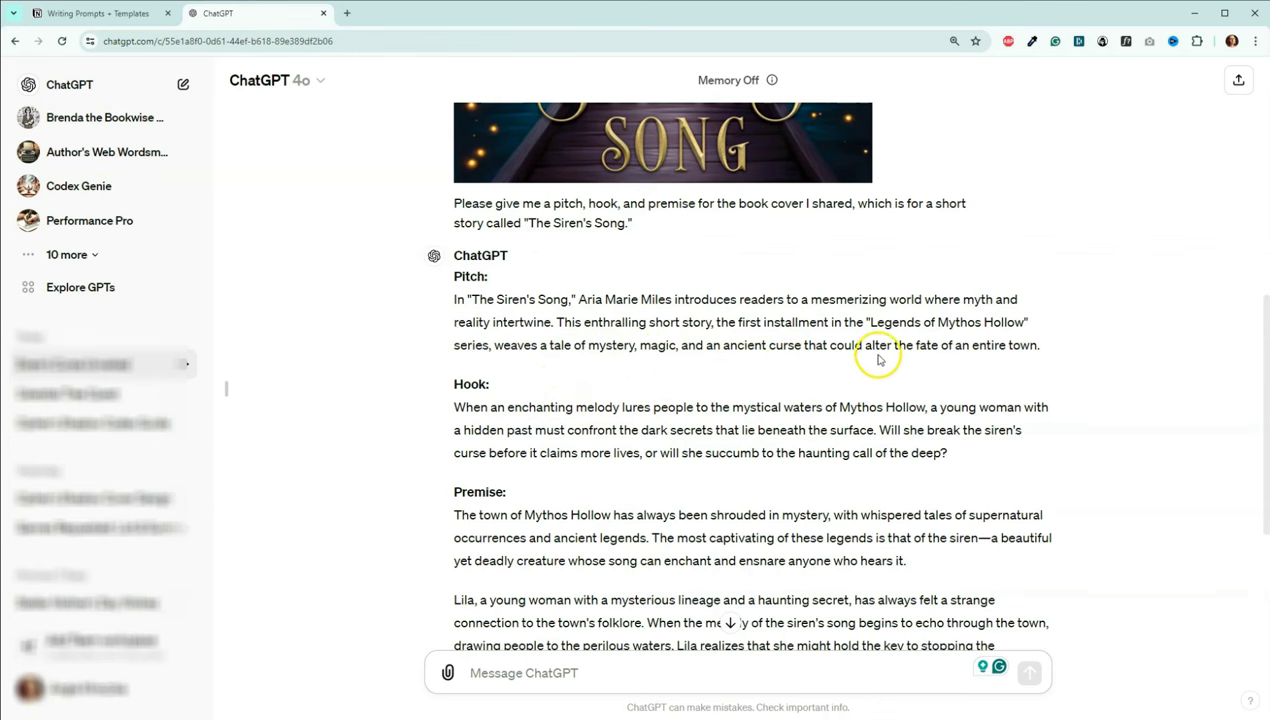
scroll(1063, 360, "down", 2)
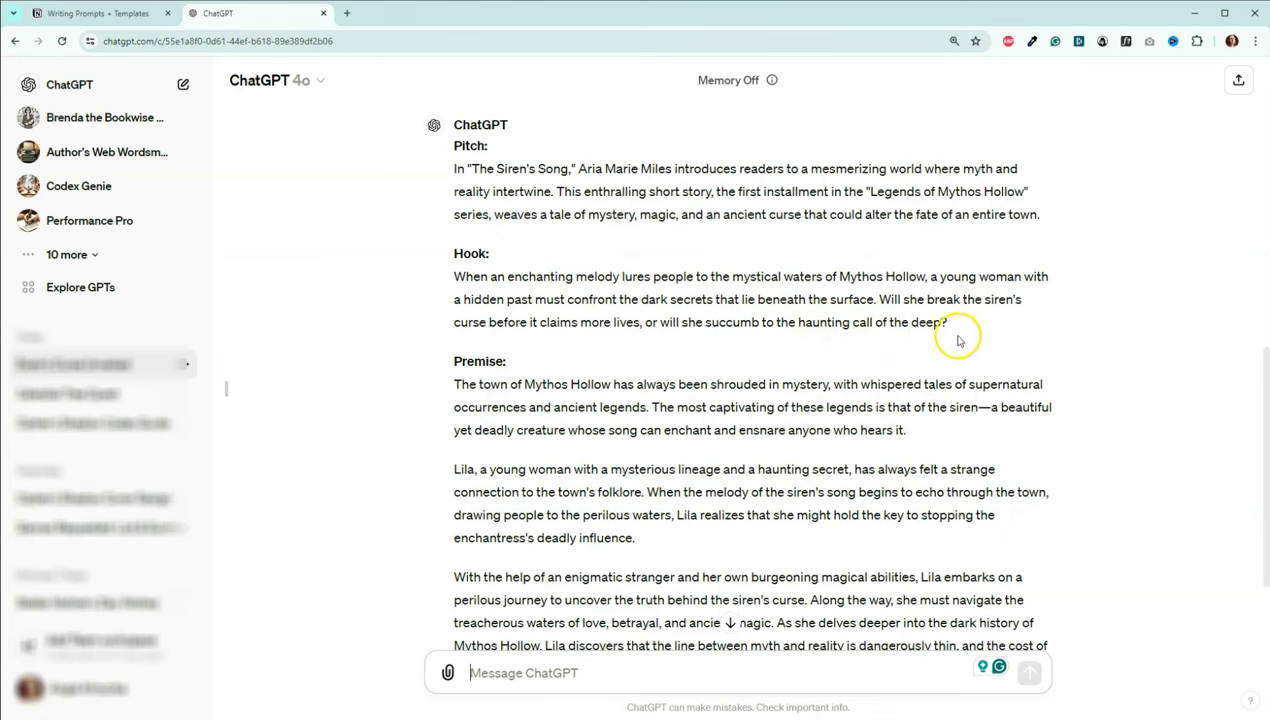
scroll(964, 335, "down", 2)
scroll(970, 342, "down", 2)
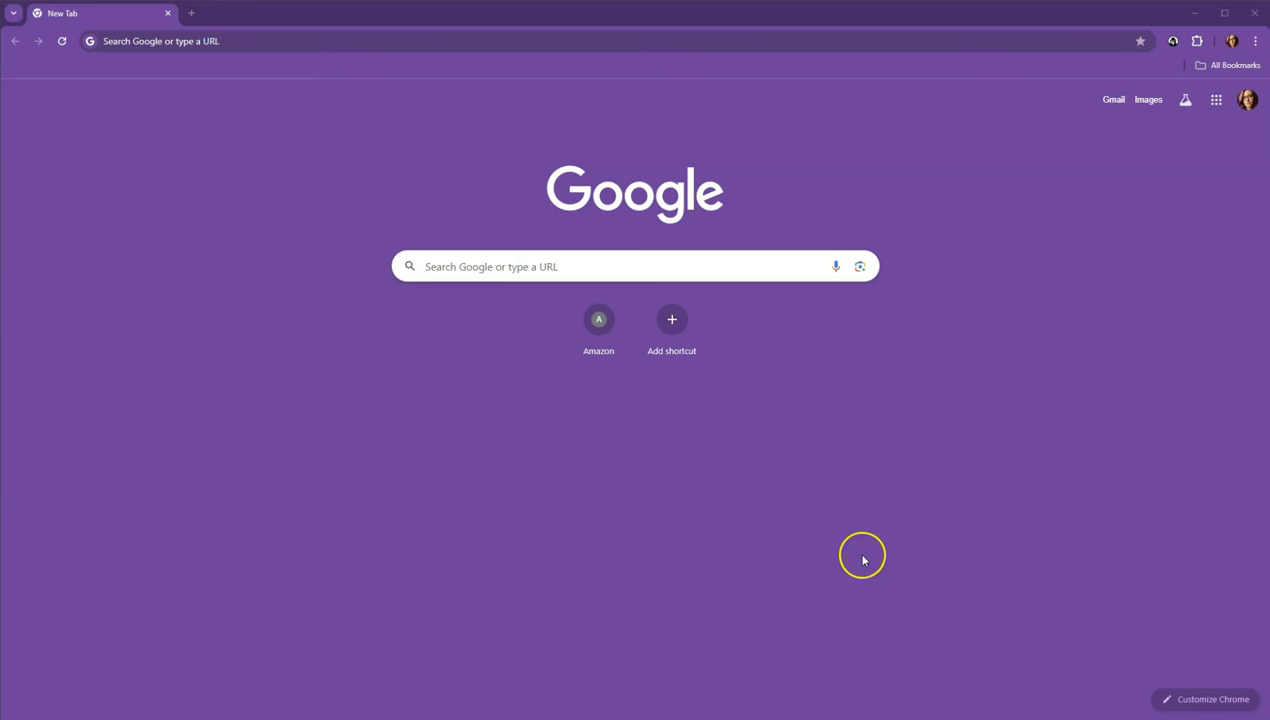
Open Kindle eBooks Best Sellers and narrow to Mystery, Thriller & Suspense > Thrillers > Medical.
left_click(1172, 44)
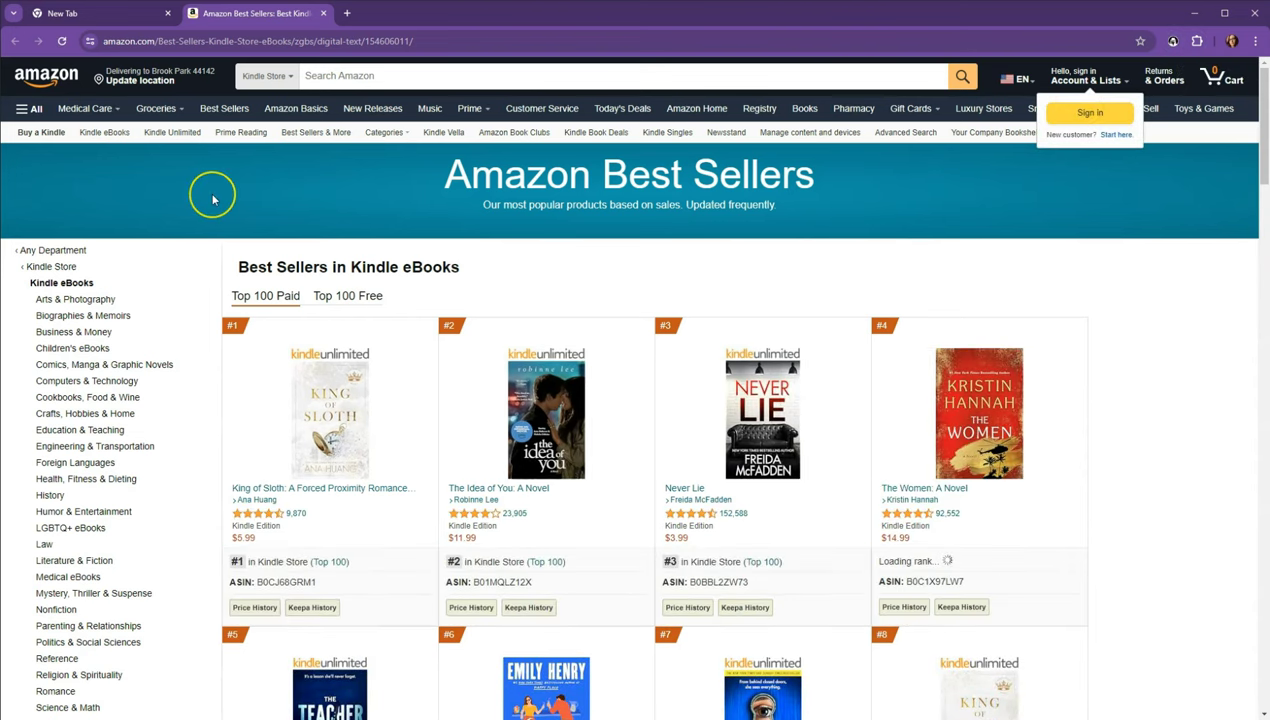
scroll(212, 196, "down", 1)
scroll(212, 200, "down", 1)
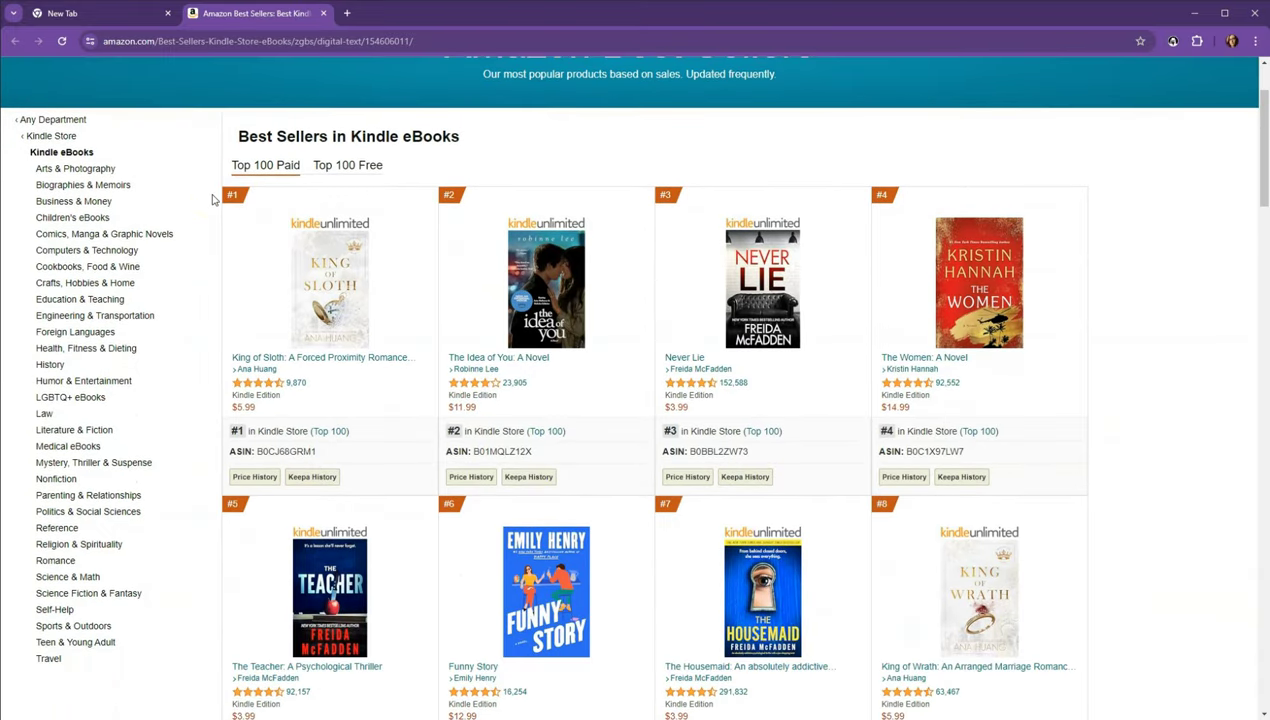
left_click(90, 463)
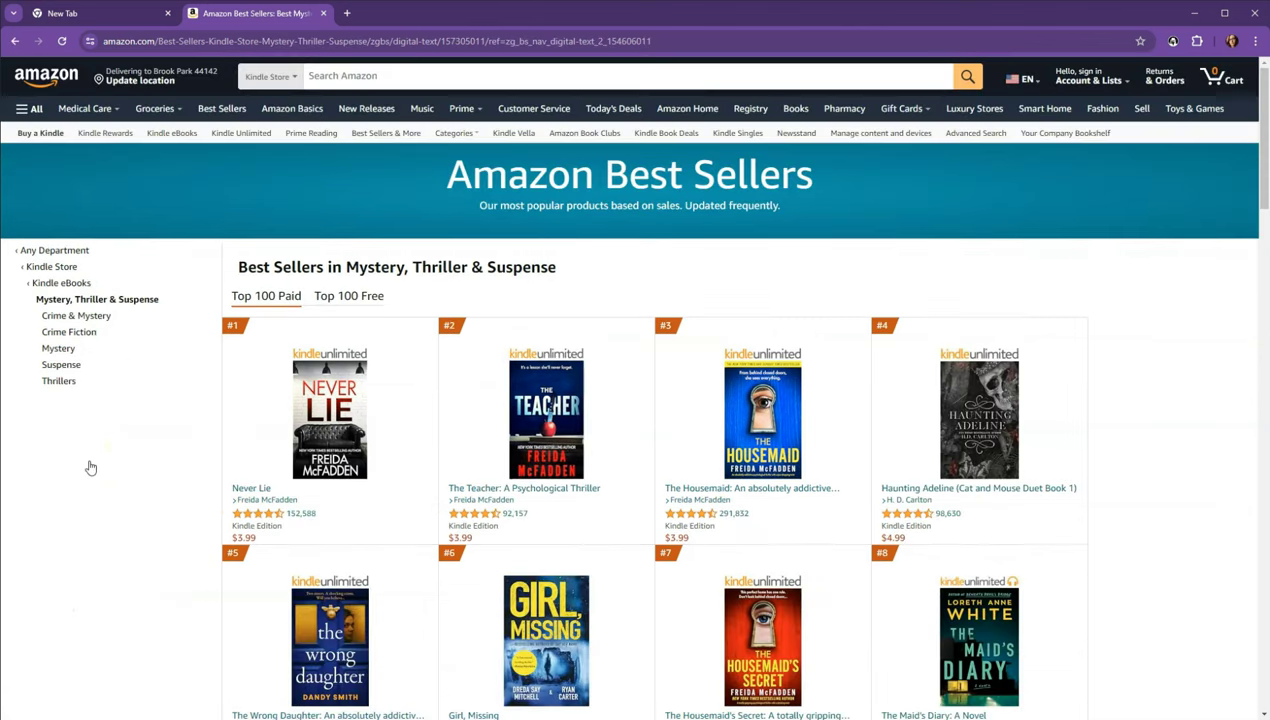
left_click(68, 384)
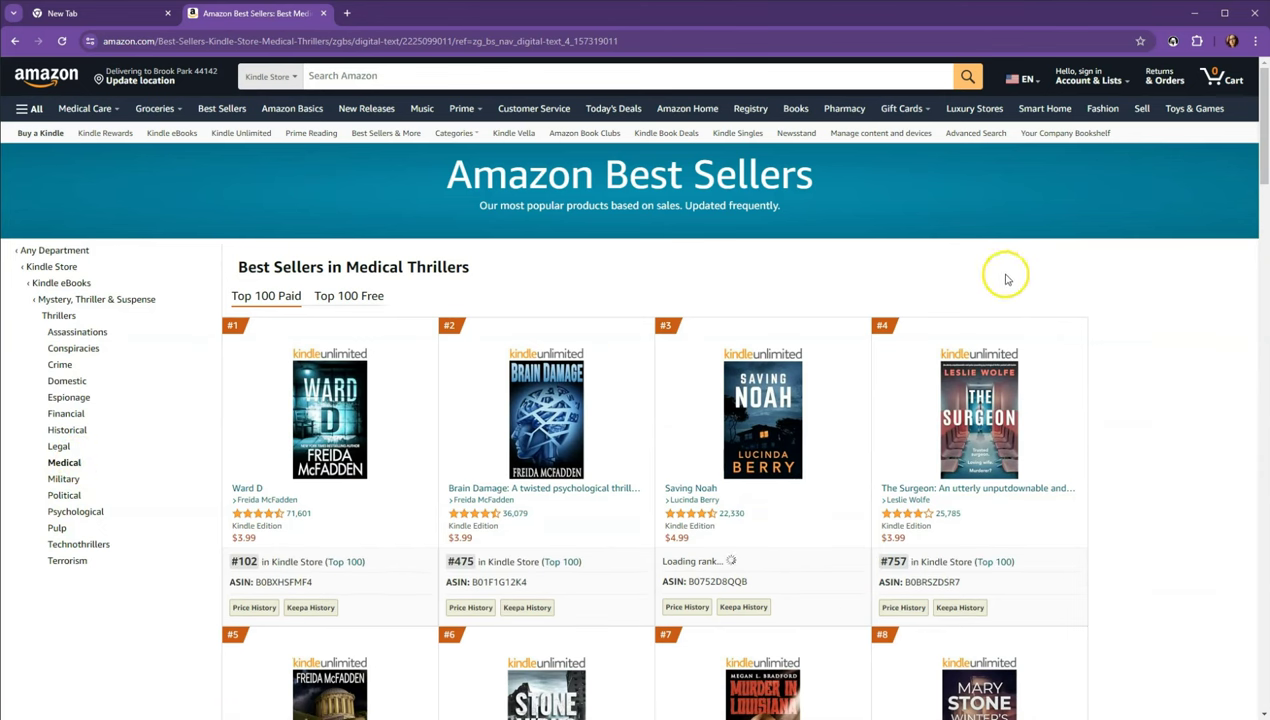
Review the Medical Thrillers in KDSpy, loading results 21-40 and AI insights, then close it.
left_click(1172, 42)
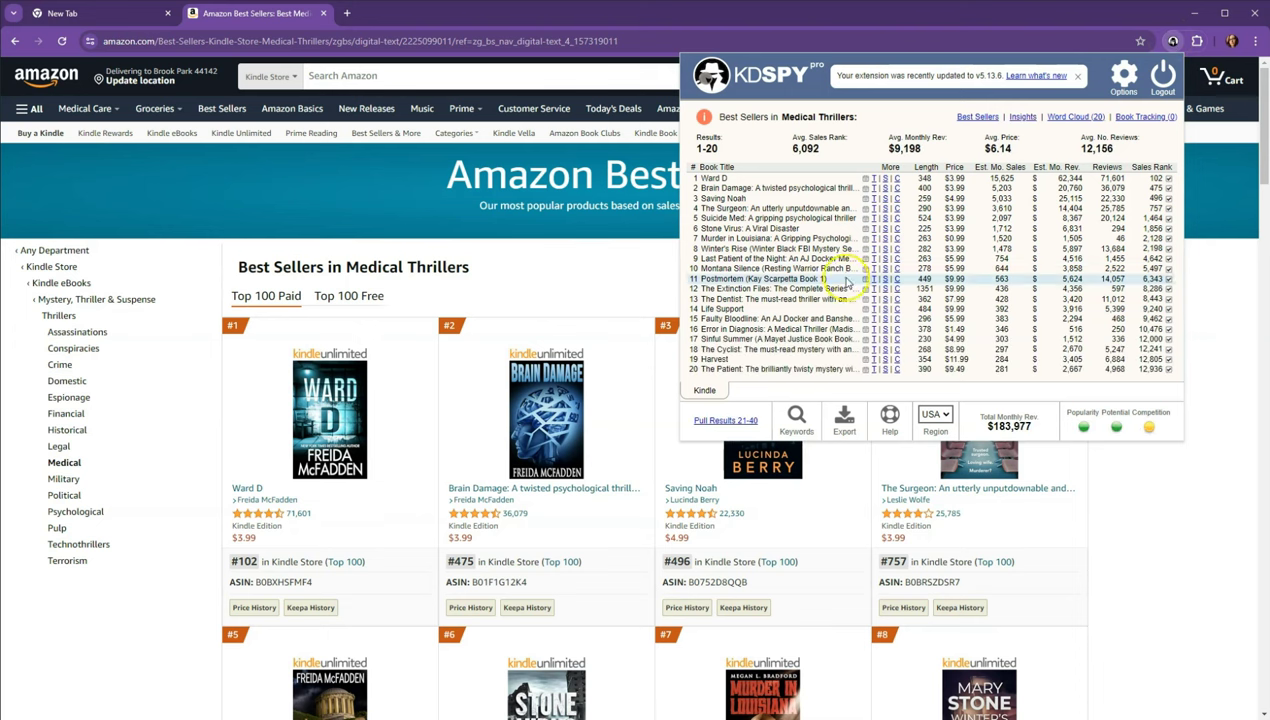
left_click(727, 421)
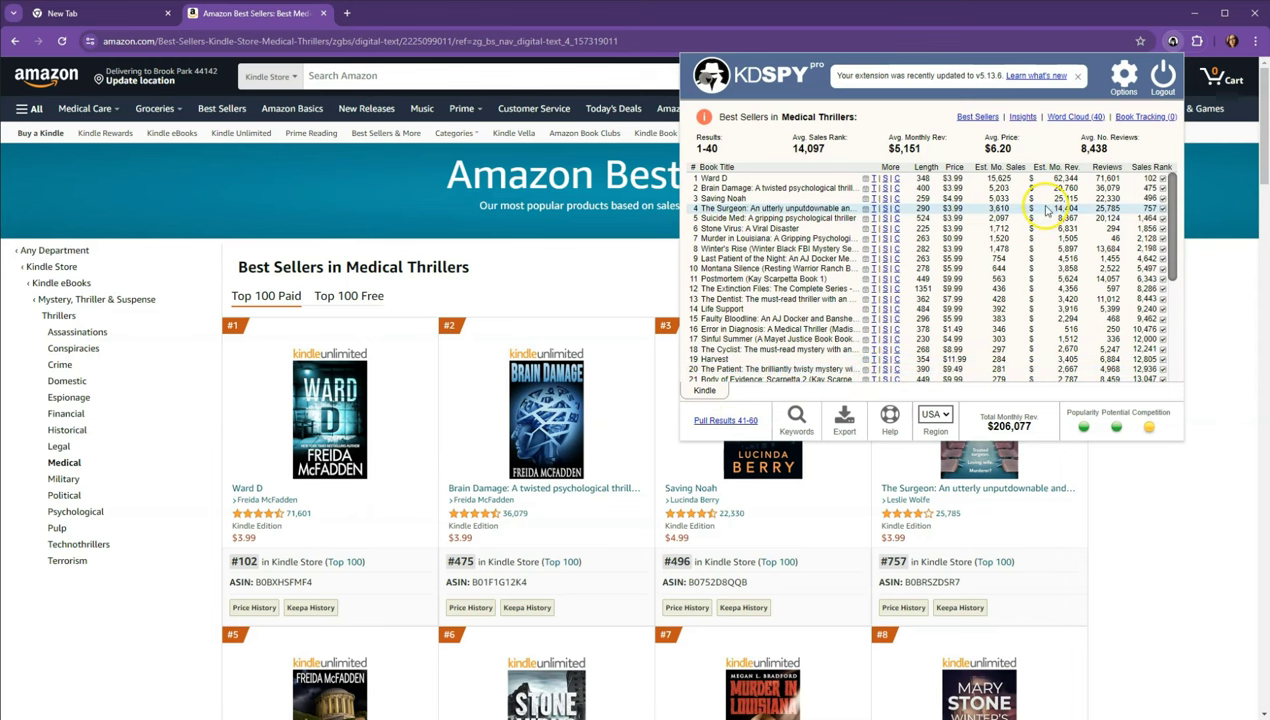
left_click(1024, 118)
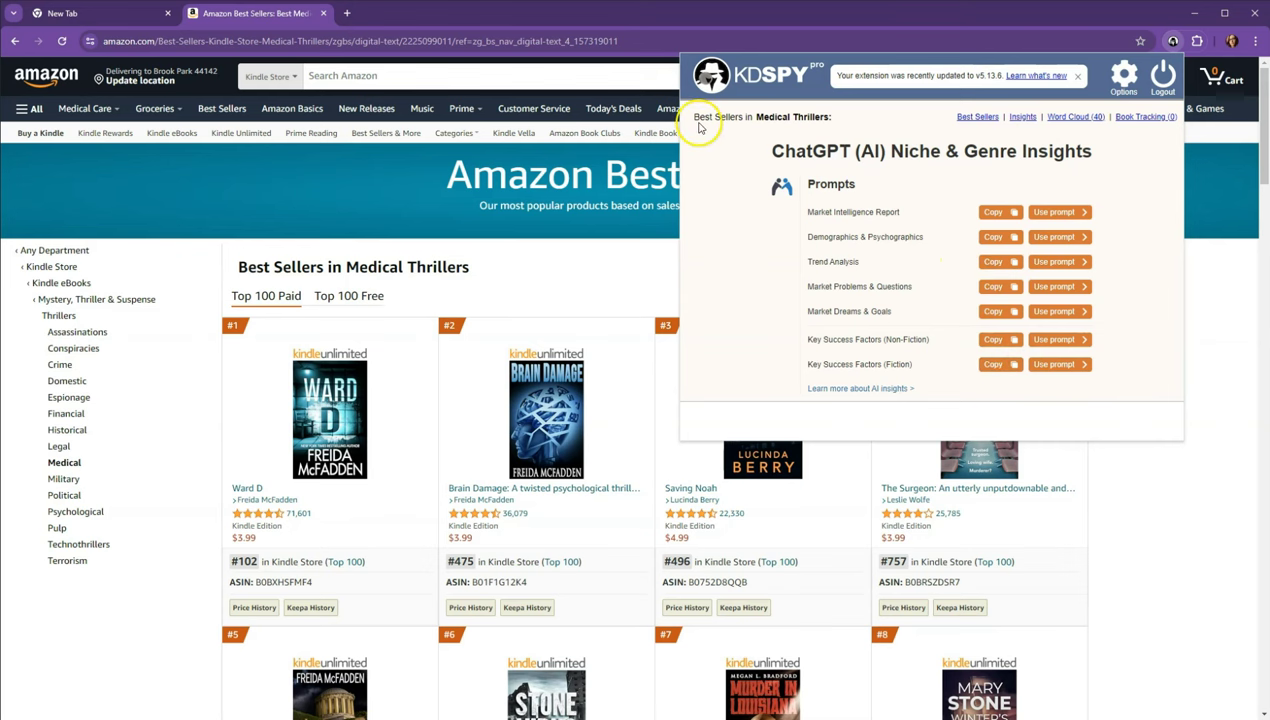
left_click(1194, 17)
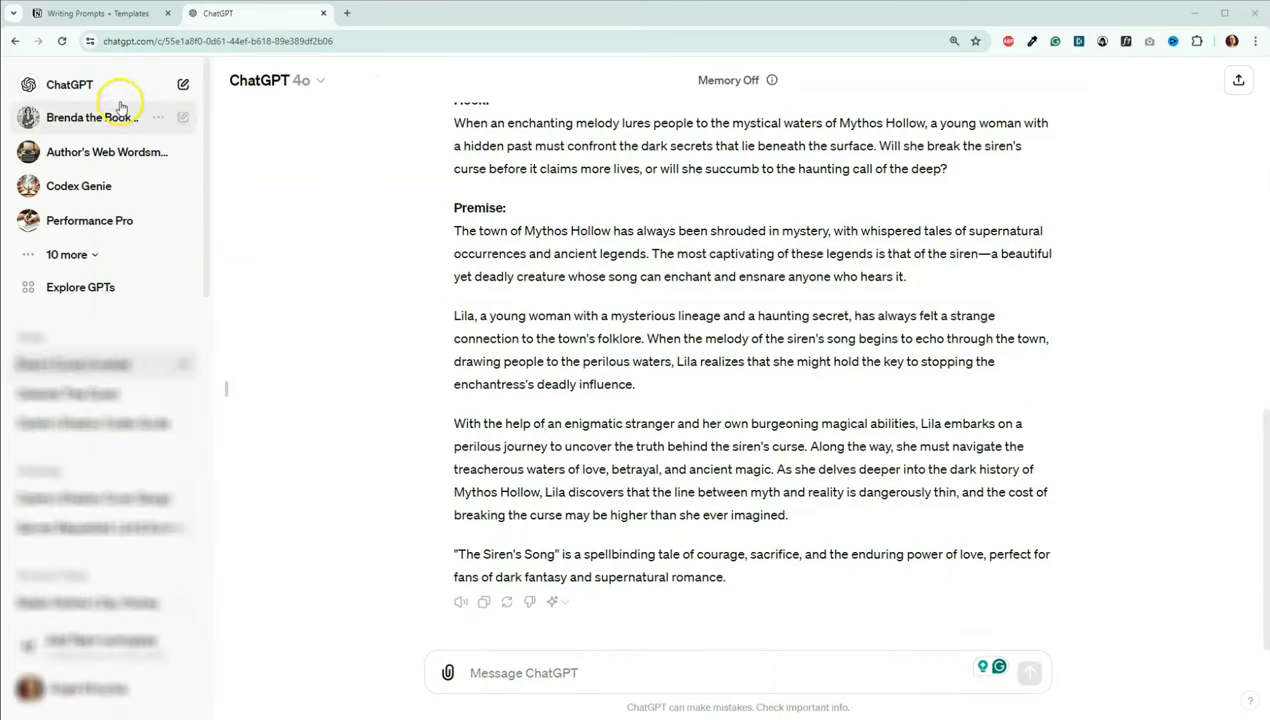
Paste the Medical Thrillers market-research prompt into a new empty ChatGPT chat.
left_click(115, 97)
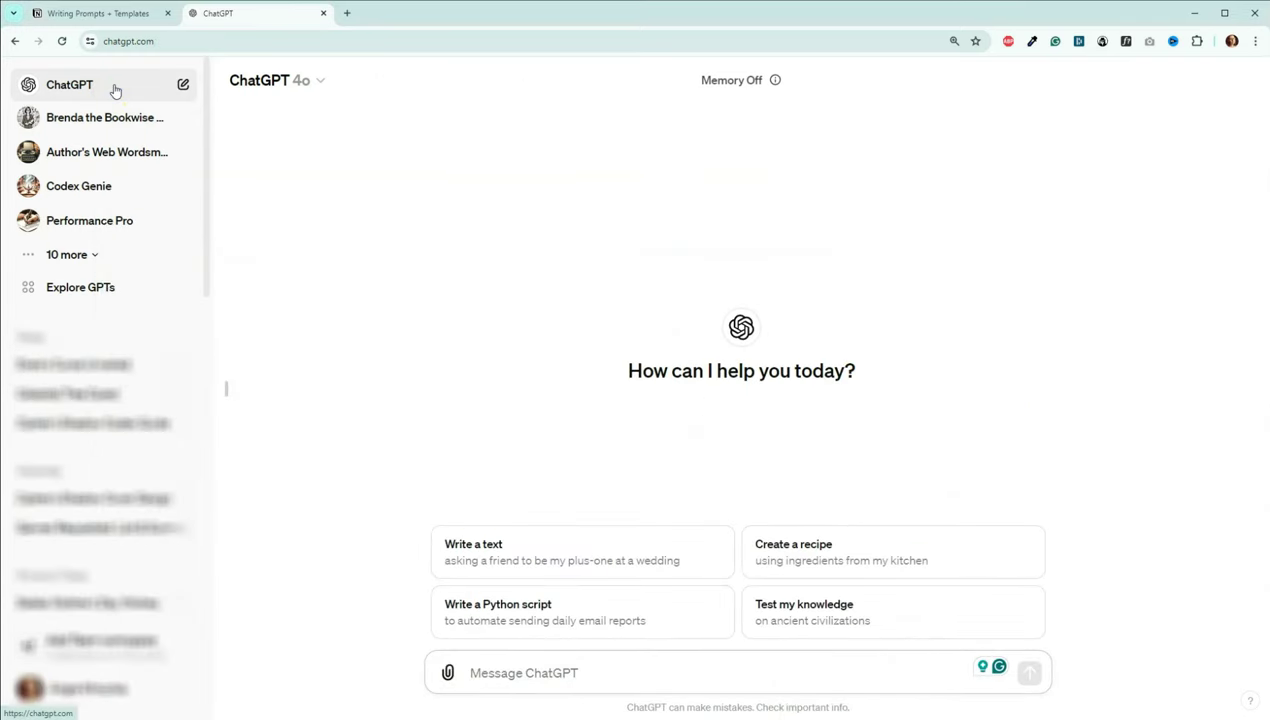
left_click(572, 672)
key("ctrl+v")
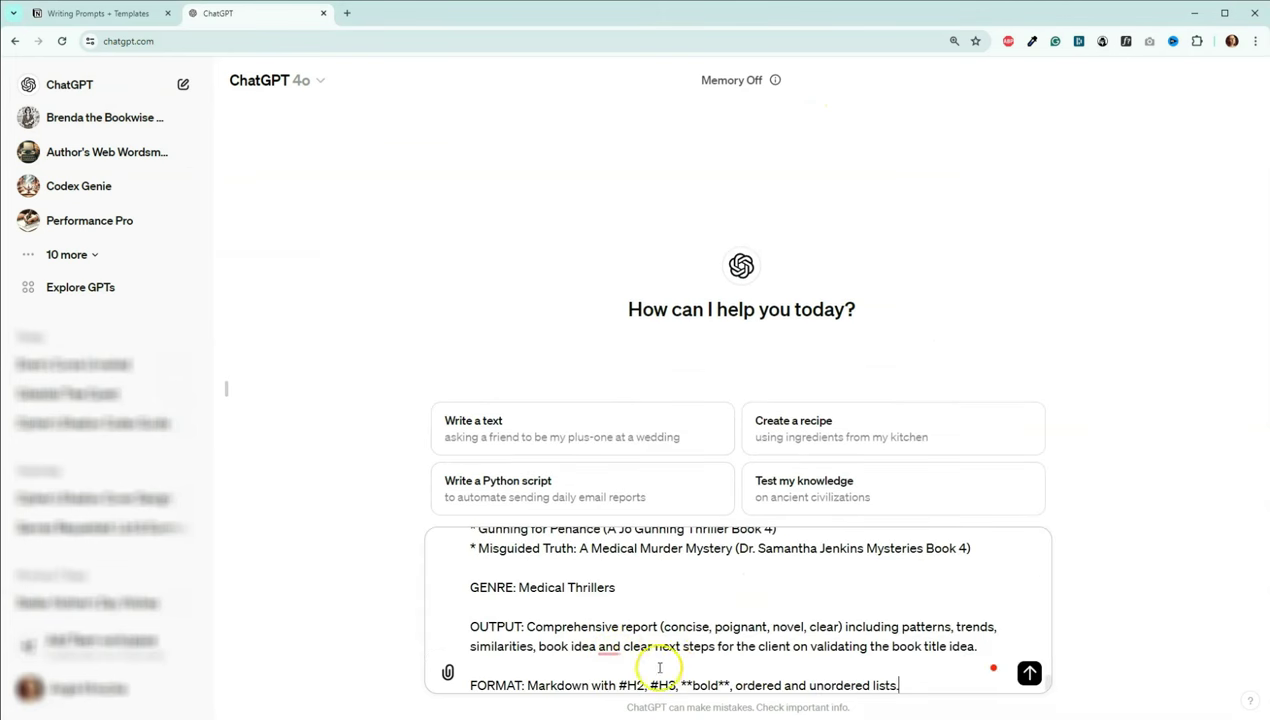
scroll(694, 617, "down", 1)
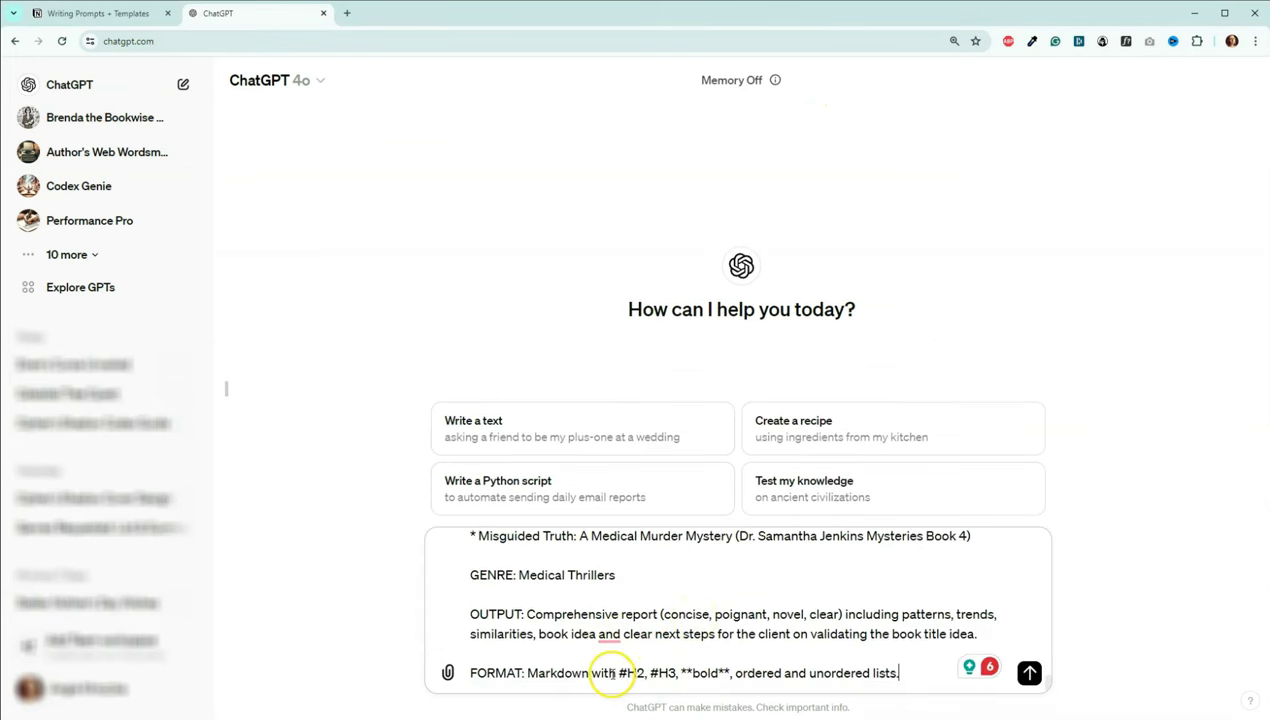
Replace the OUTPUT line's closing wording with the 5 book series ideas request and send it.
left_click_drag(978, 634, 866, 637)
key("Right")
left_click(585, 640, "shift")
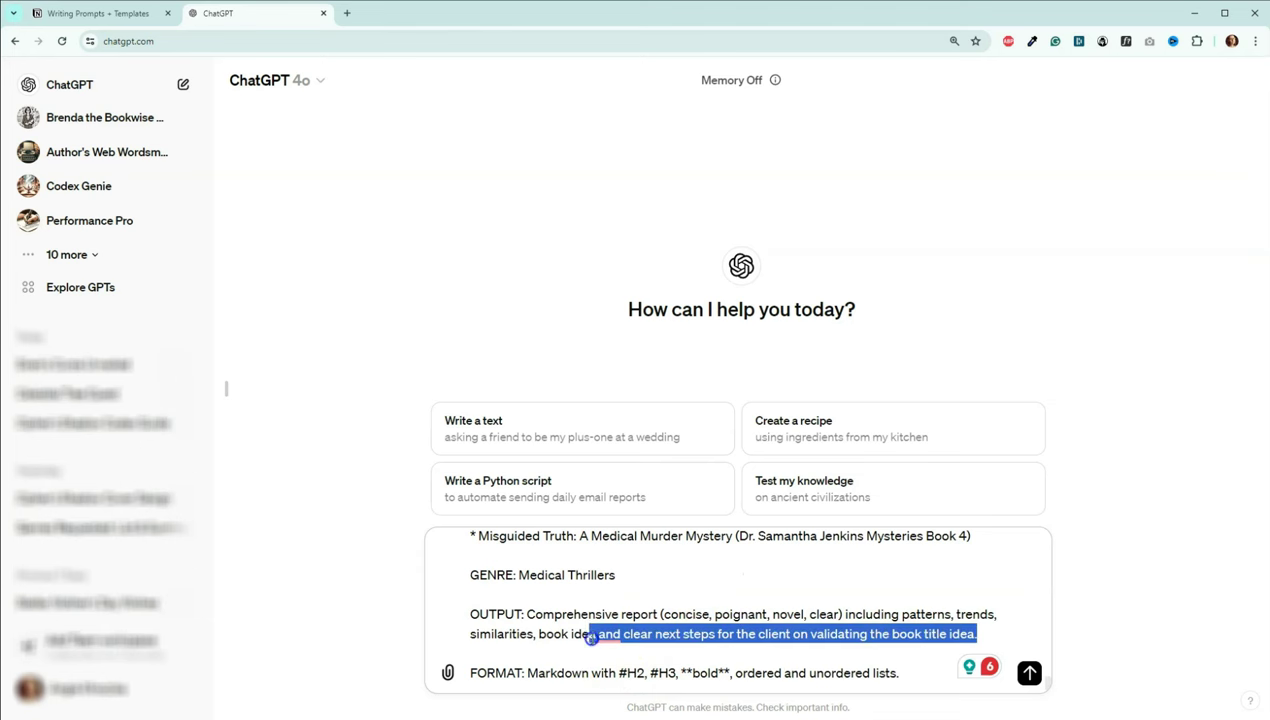
type("and 5 book series ideas (including Series Title, Tropes, and Series Description).")
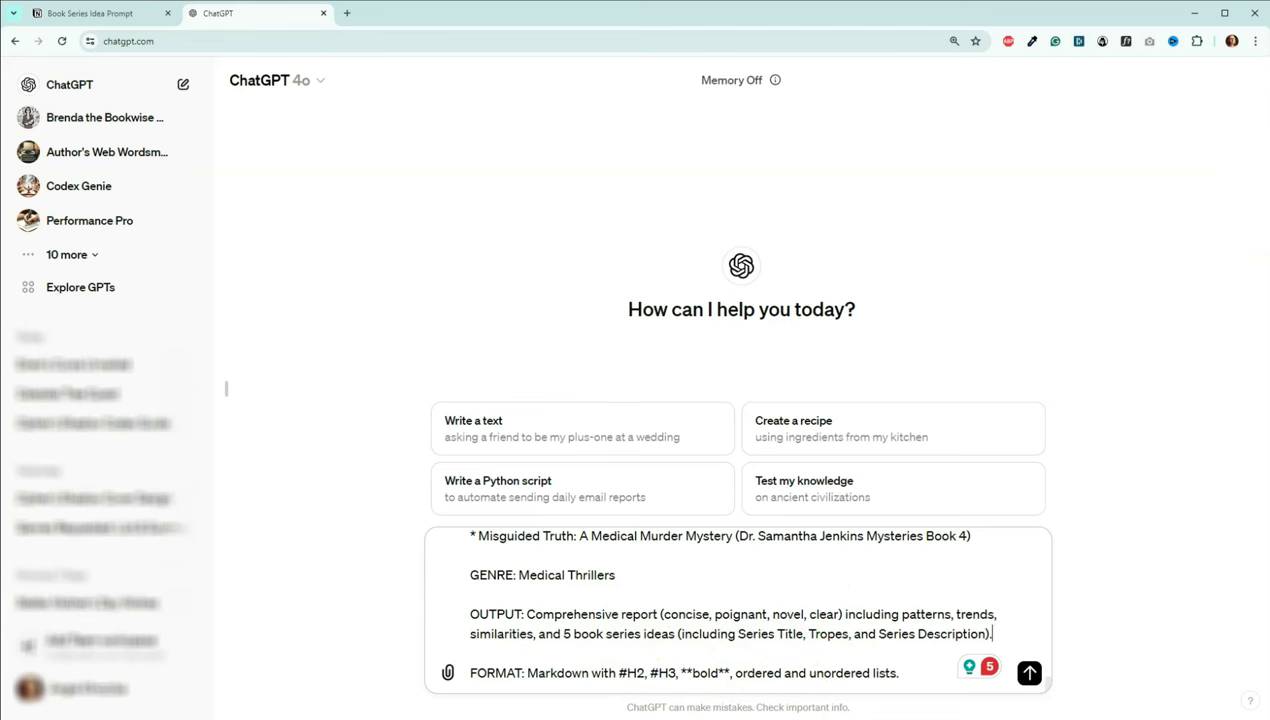
left_click(1030, 675)
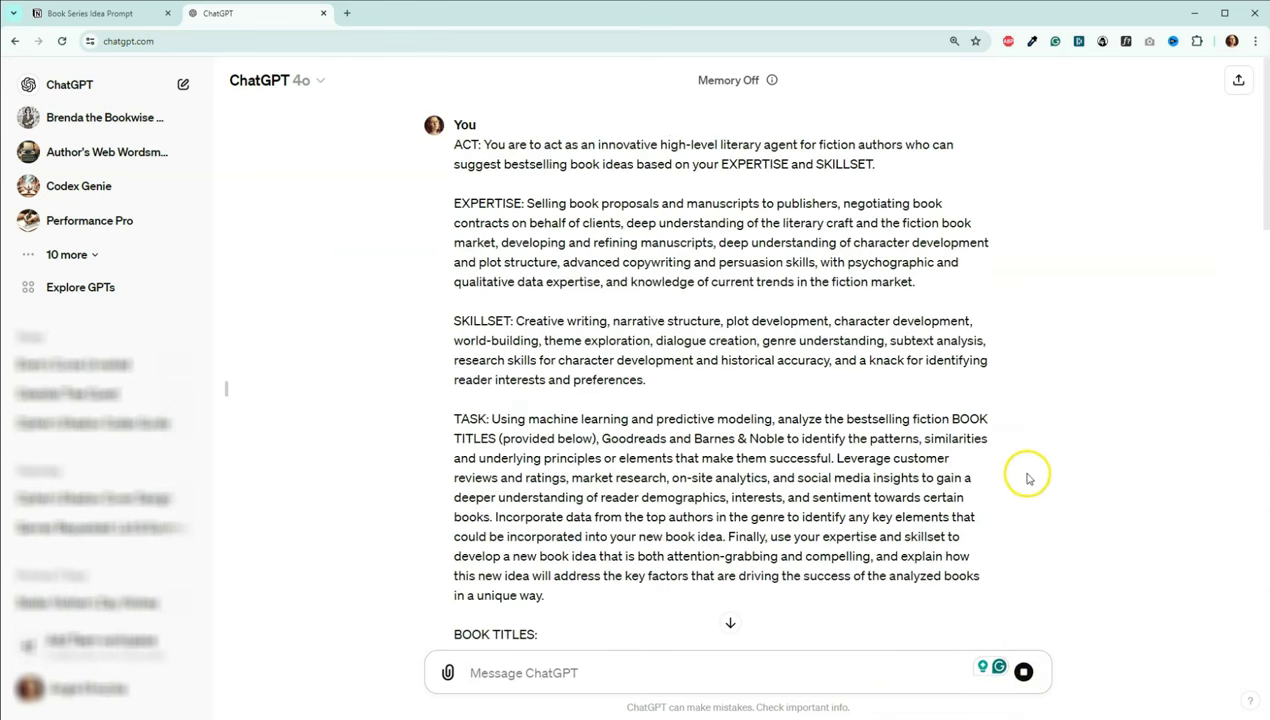
Follow the streaming 'Comprehensive Report on Bestselling Medical Thrillers' as it is written.
left_click(730, 630)
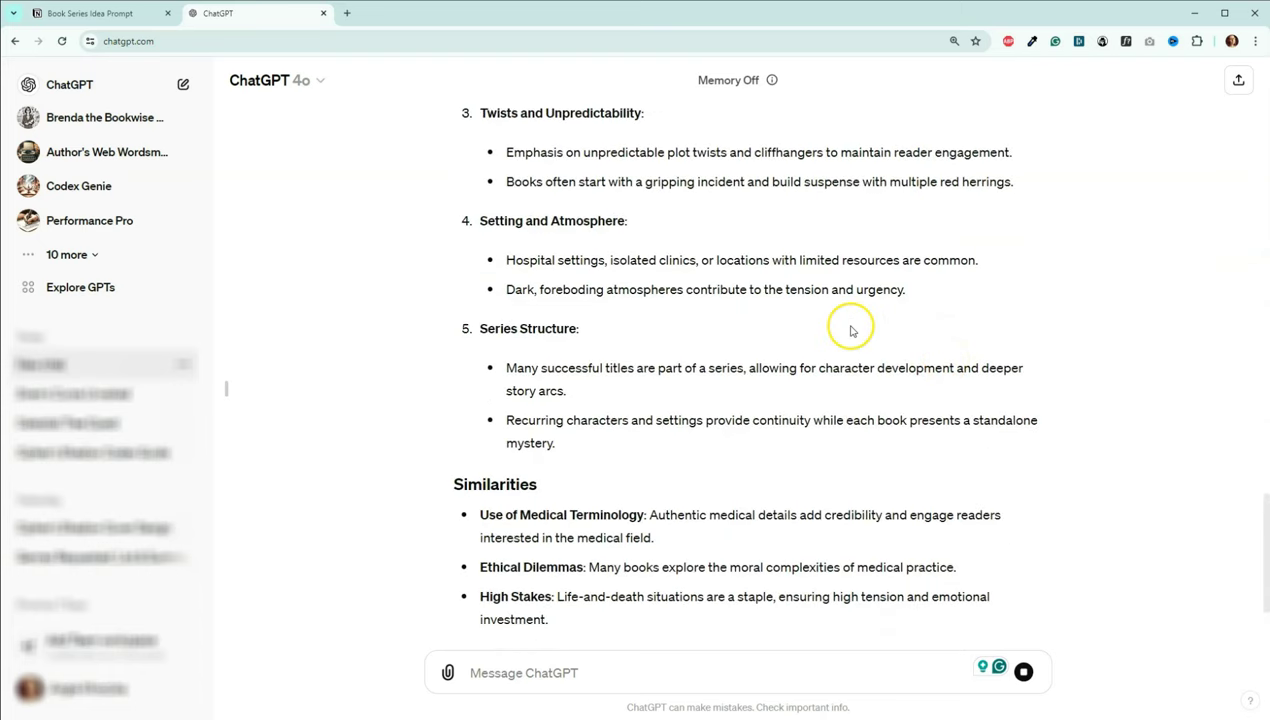
scroll(848, 330, "up", 2)
scroll(850, 330, "up", 7)
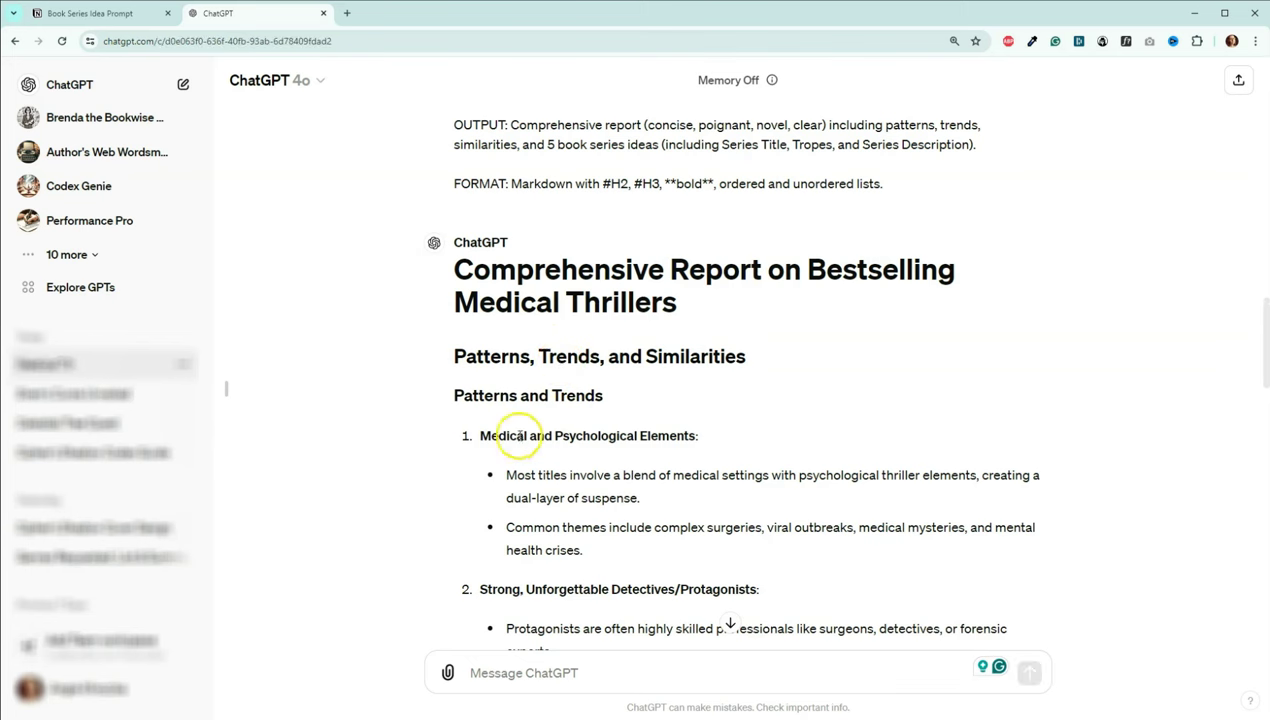
scroll(459, 470, "down", 1)
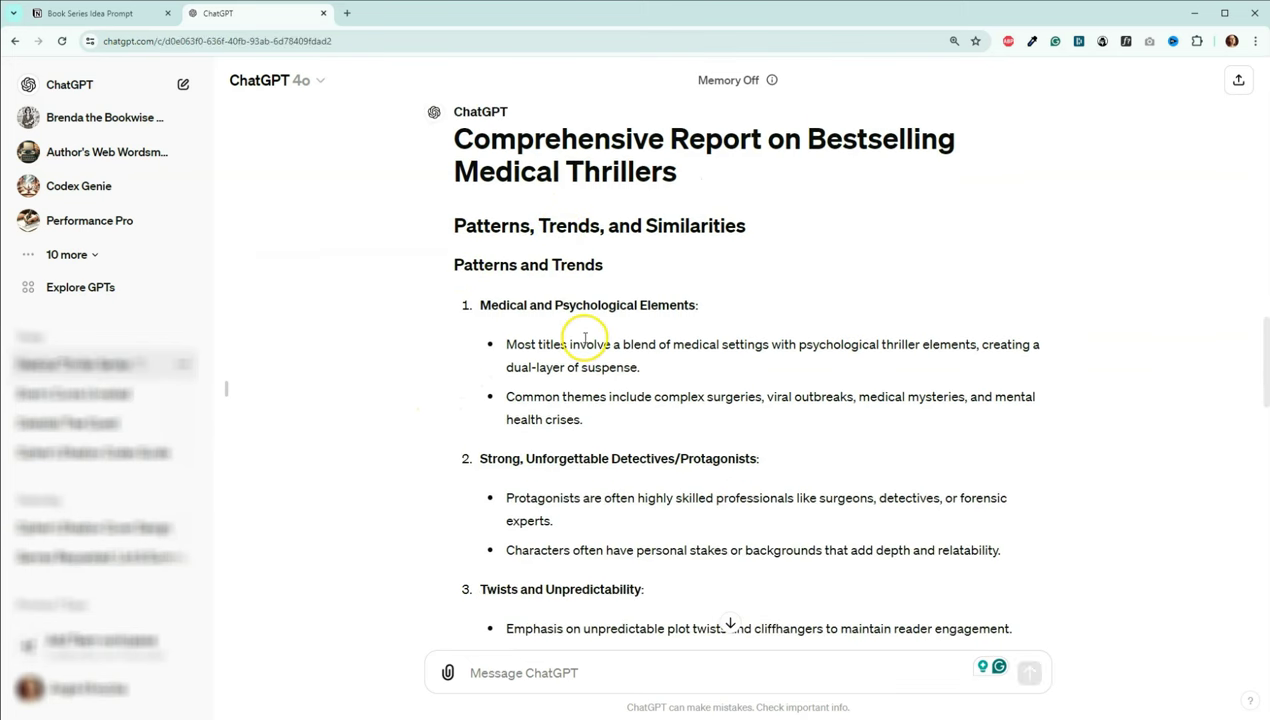
scroll(432, 352, "down", 1)
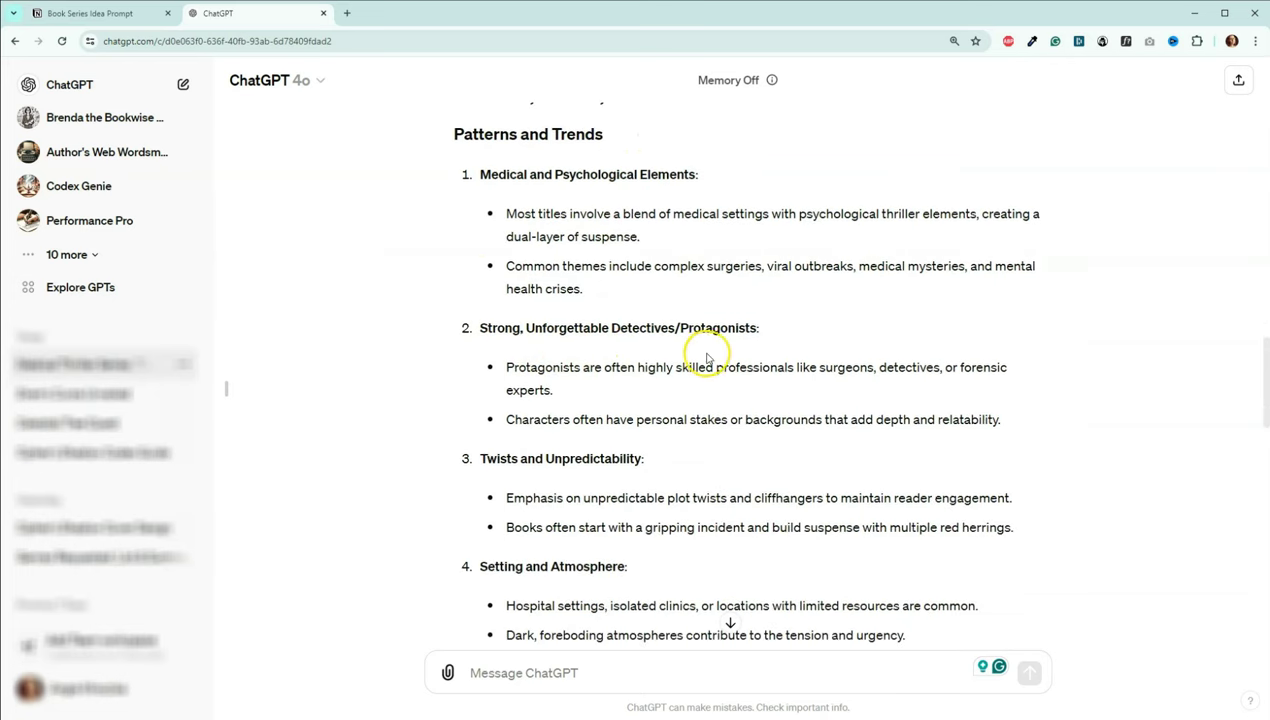
scroll(520, 360, "down", 1)
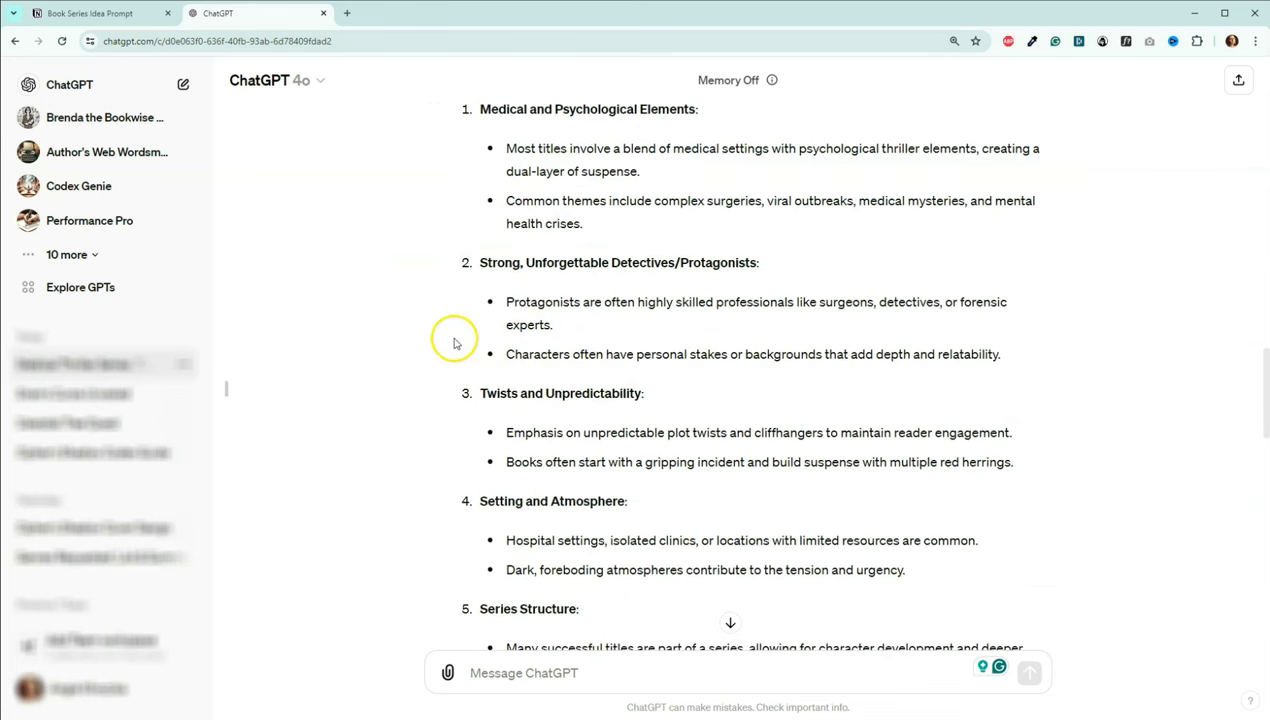
scroll(454, 340, "down", 1)
scroll(454, 341, "down", 1)
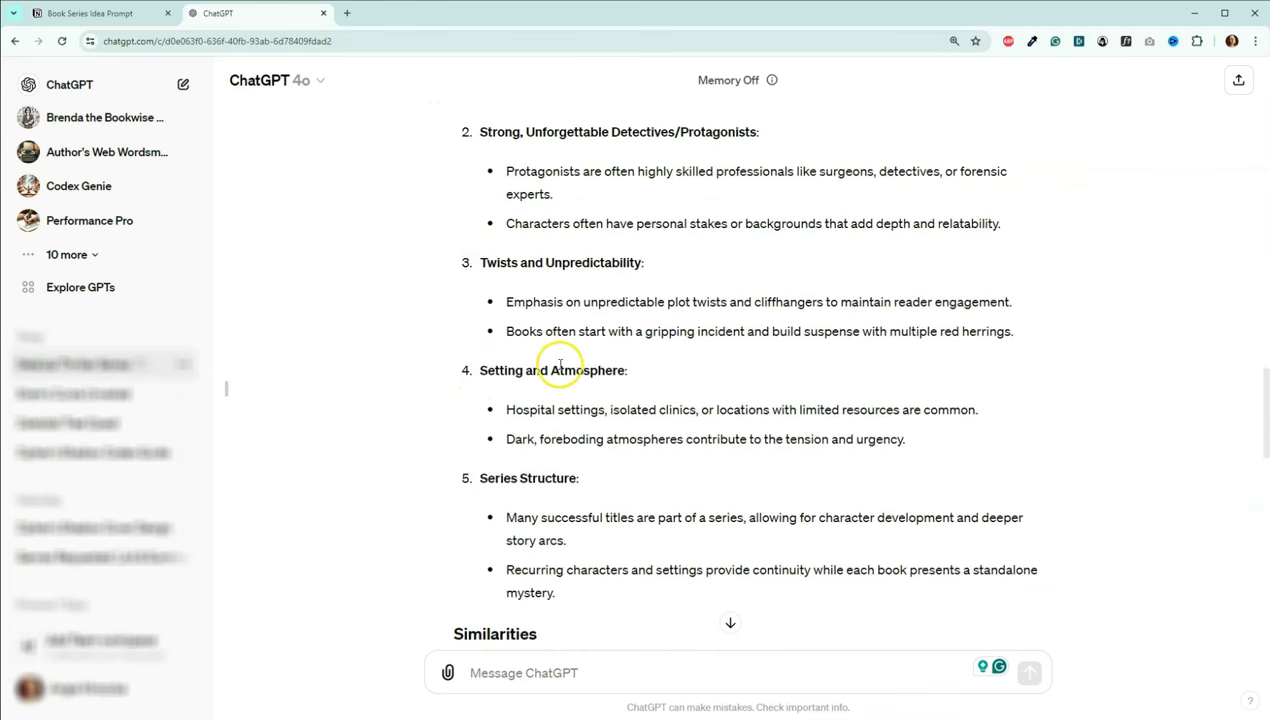
scroll(414, 329, "down", 2)
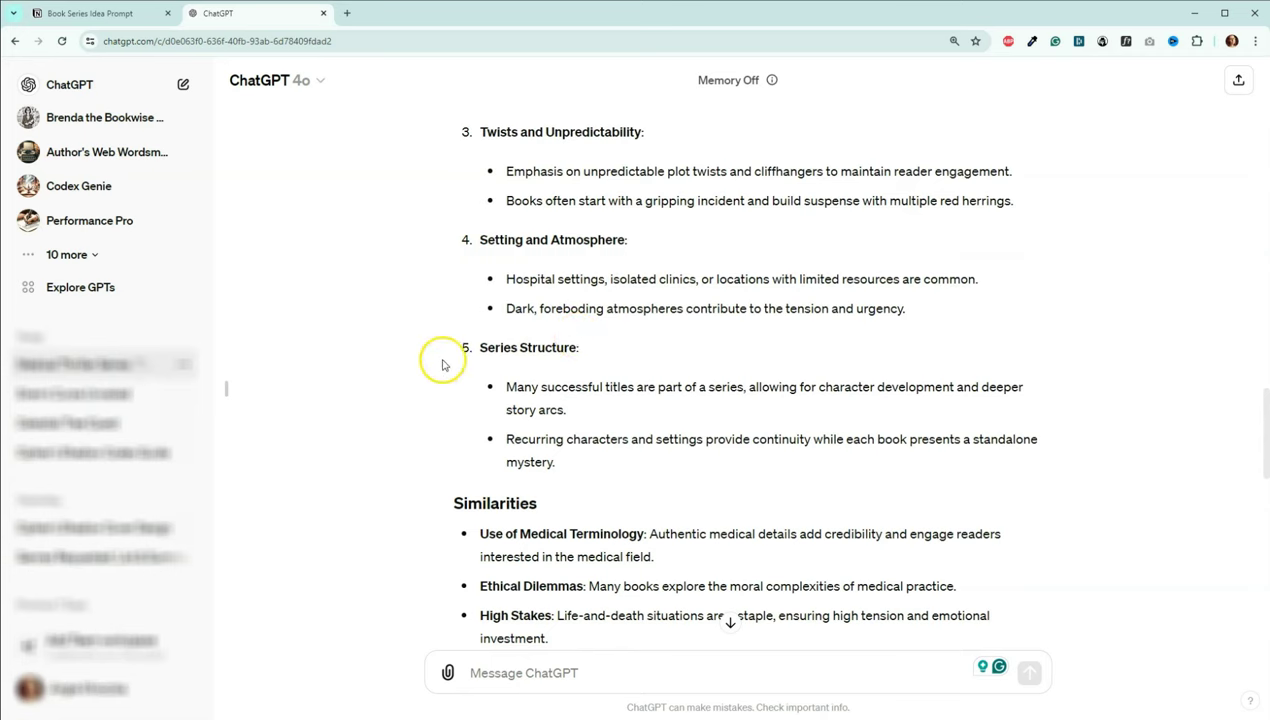
scroll(431, 335, "down", 3)
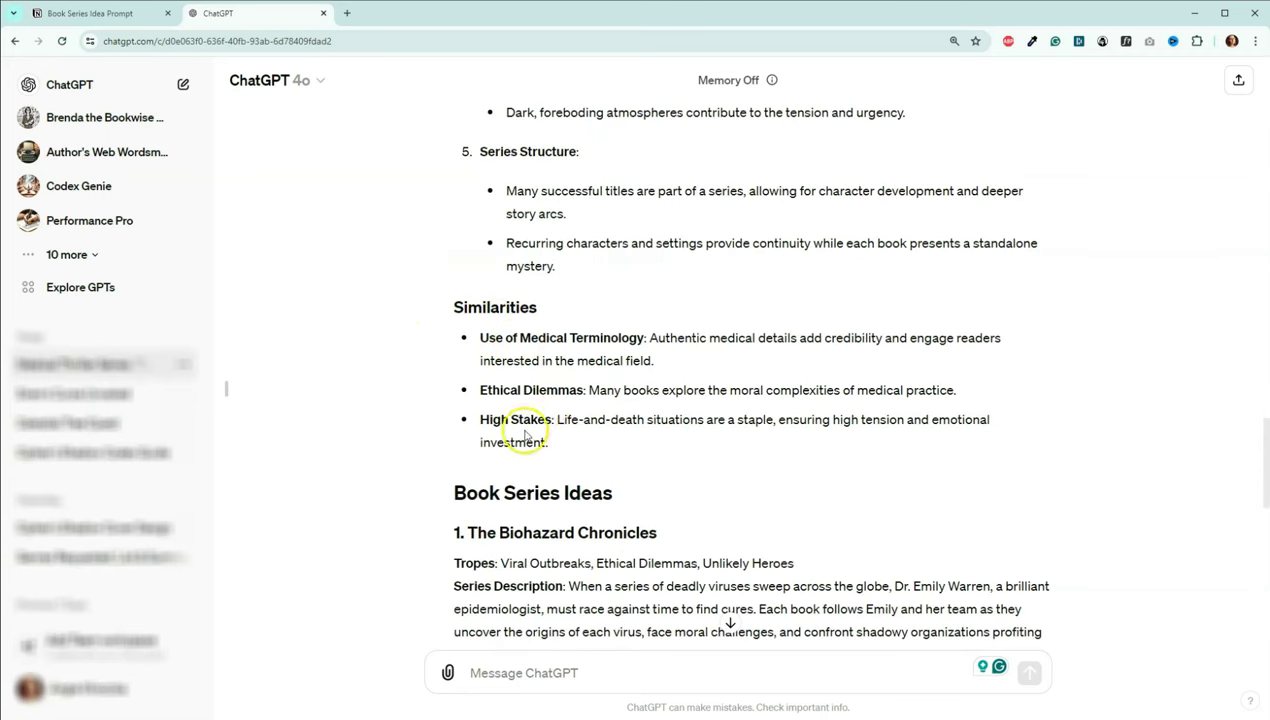
scroll(548, 408, "up", 10)
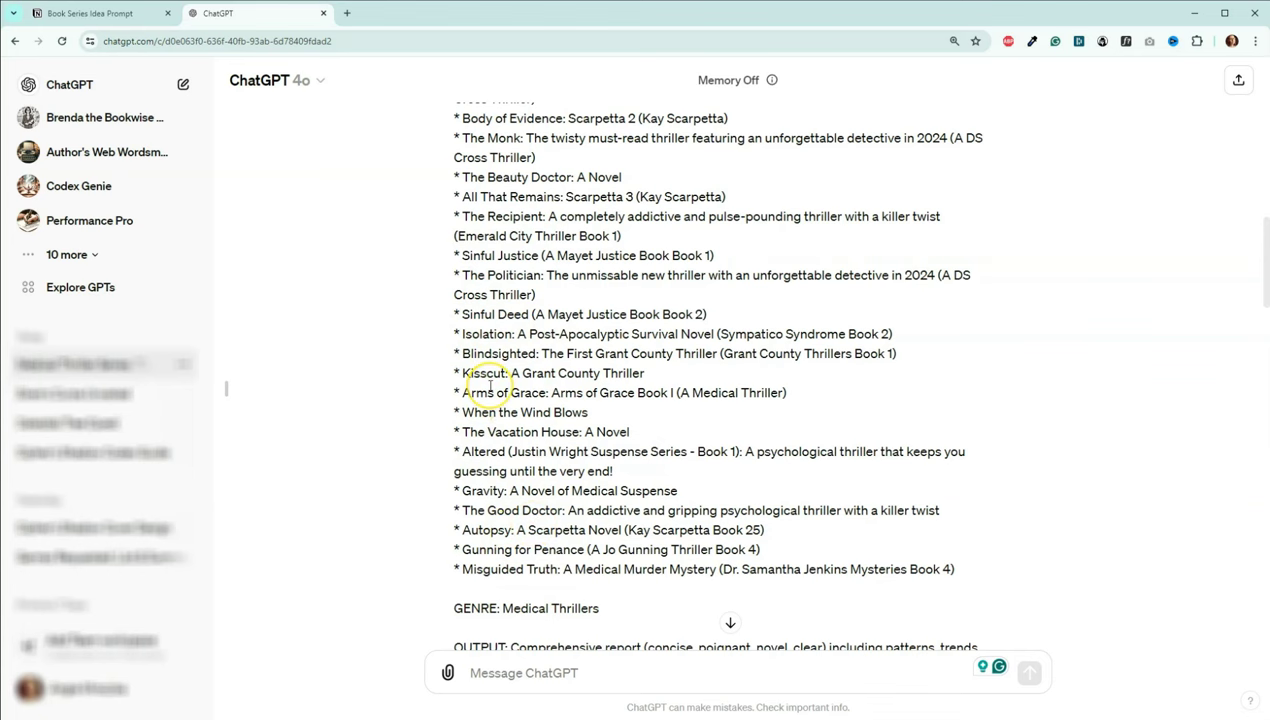
Review the five series ideas, from The Biohazard Chronicles to The Silent Scalpel Series, and the Conclusion.
scroll(377, 385, "down", 10)
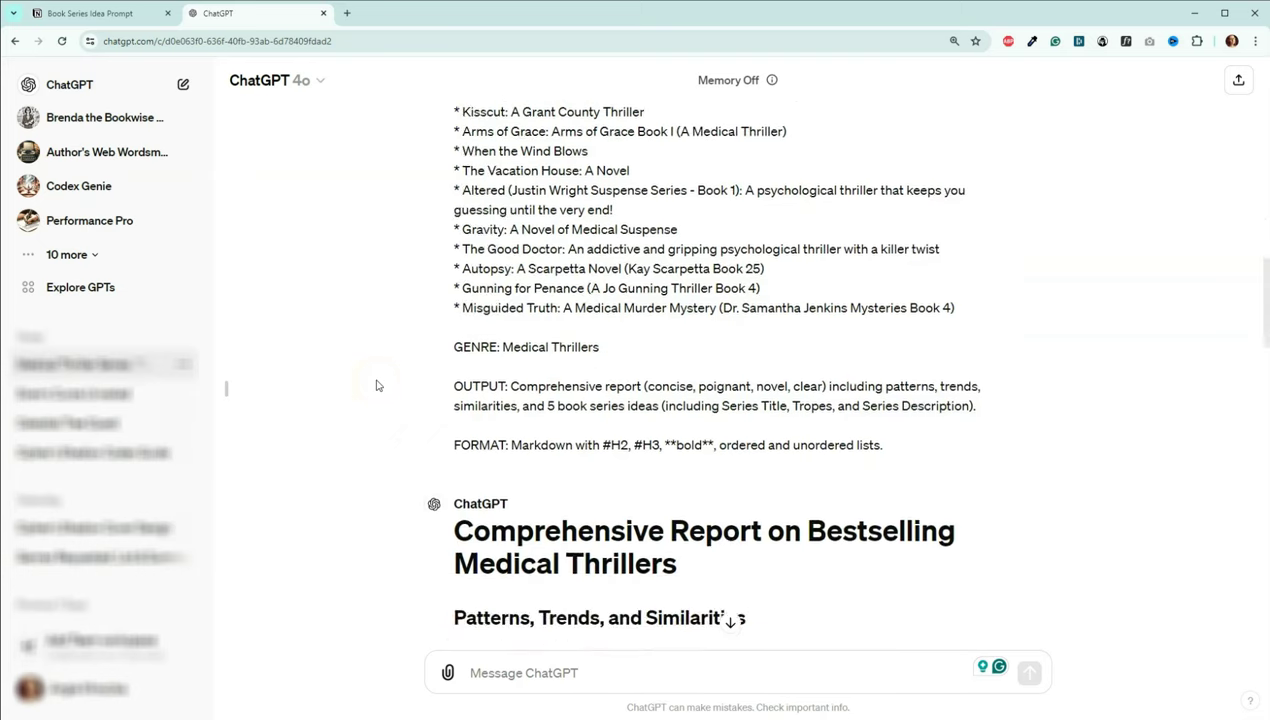
scroll(377, 385, "down", 6)
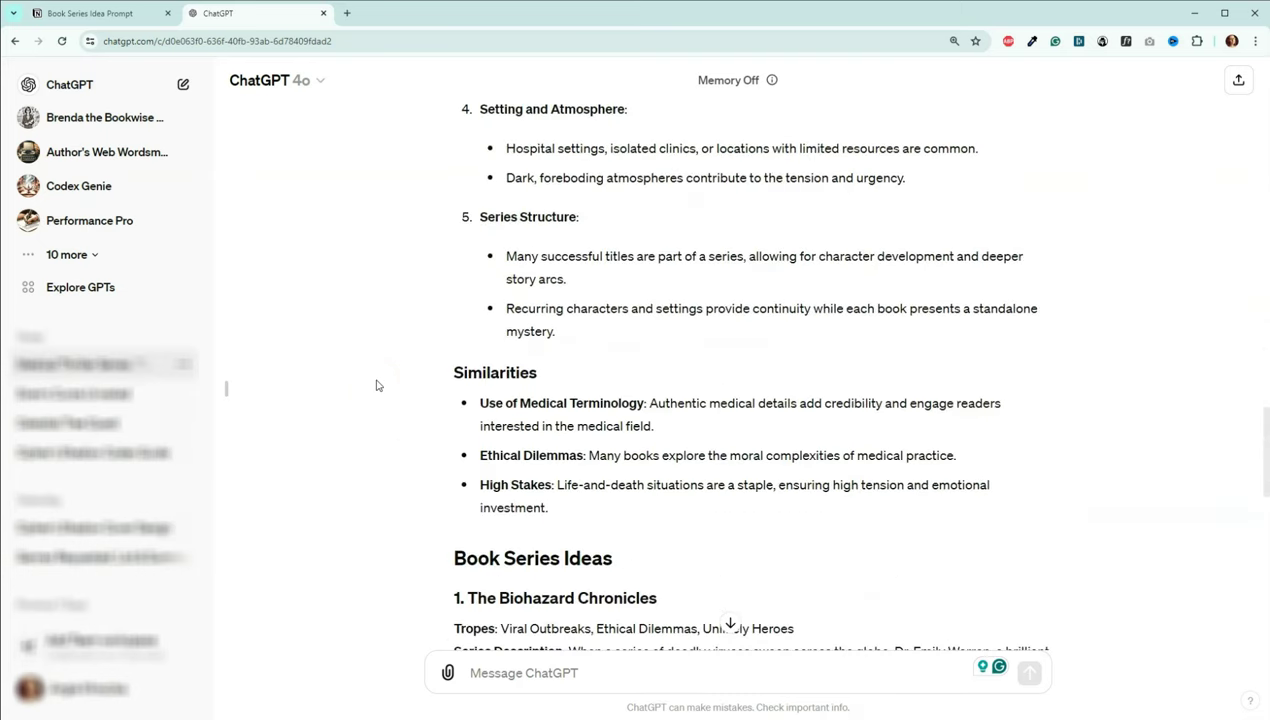
scroll(368, 314, "down", 3)
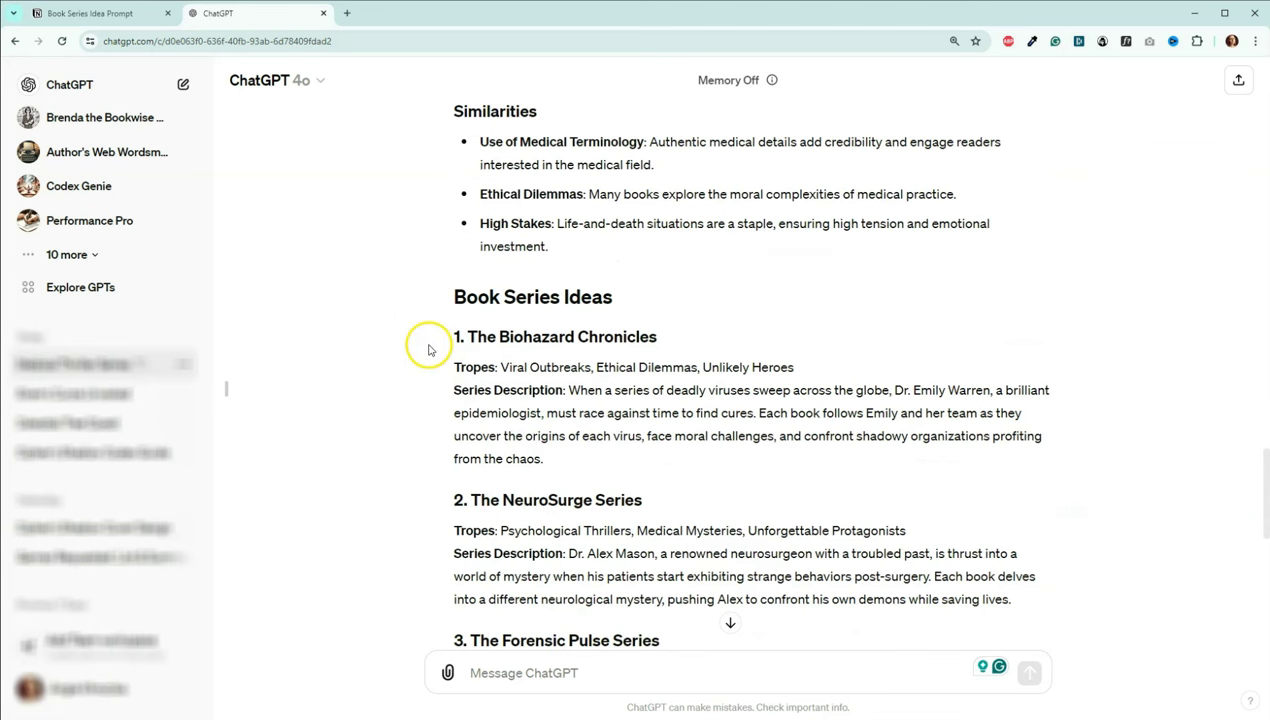
scroll(410, 350, "down", 2)
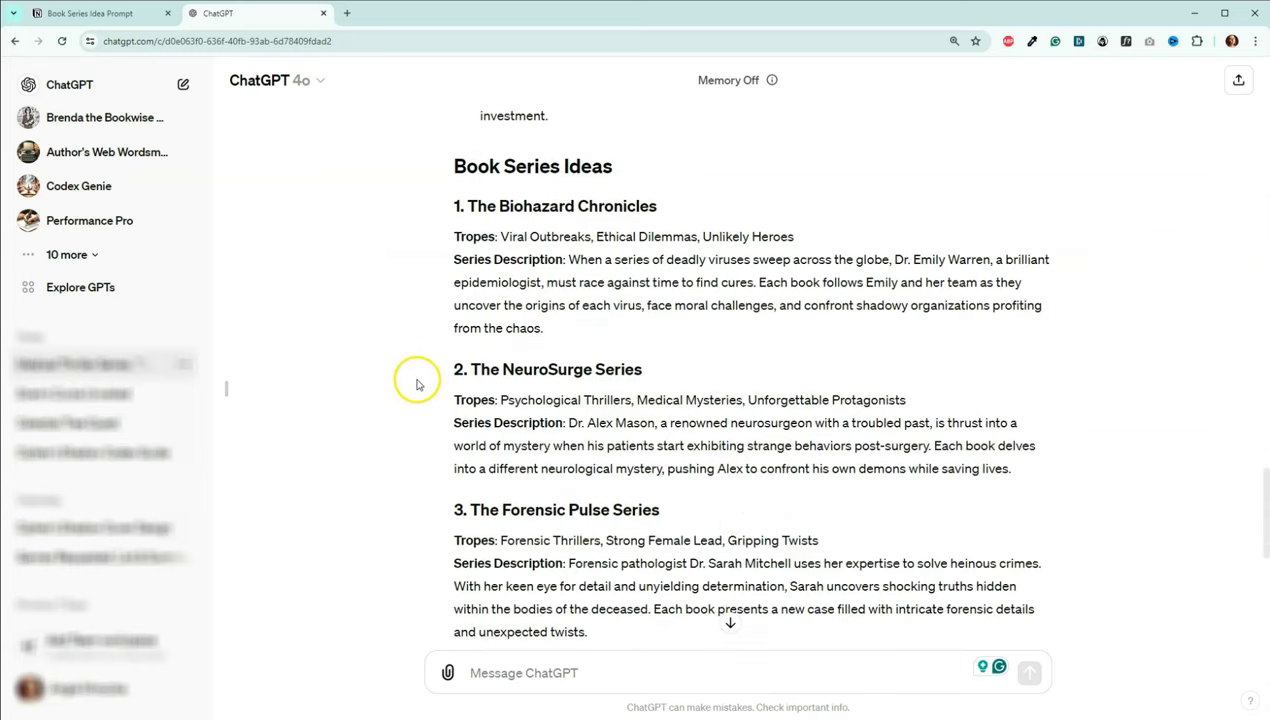
scroll(424, 375, "down", 1)
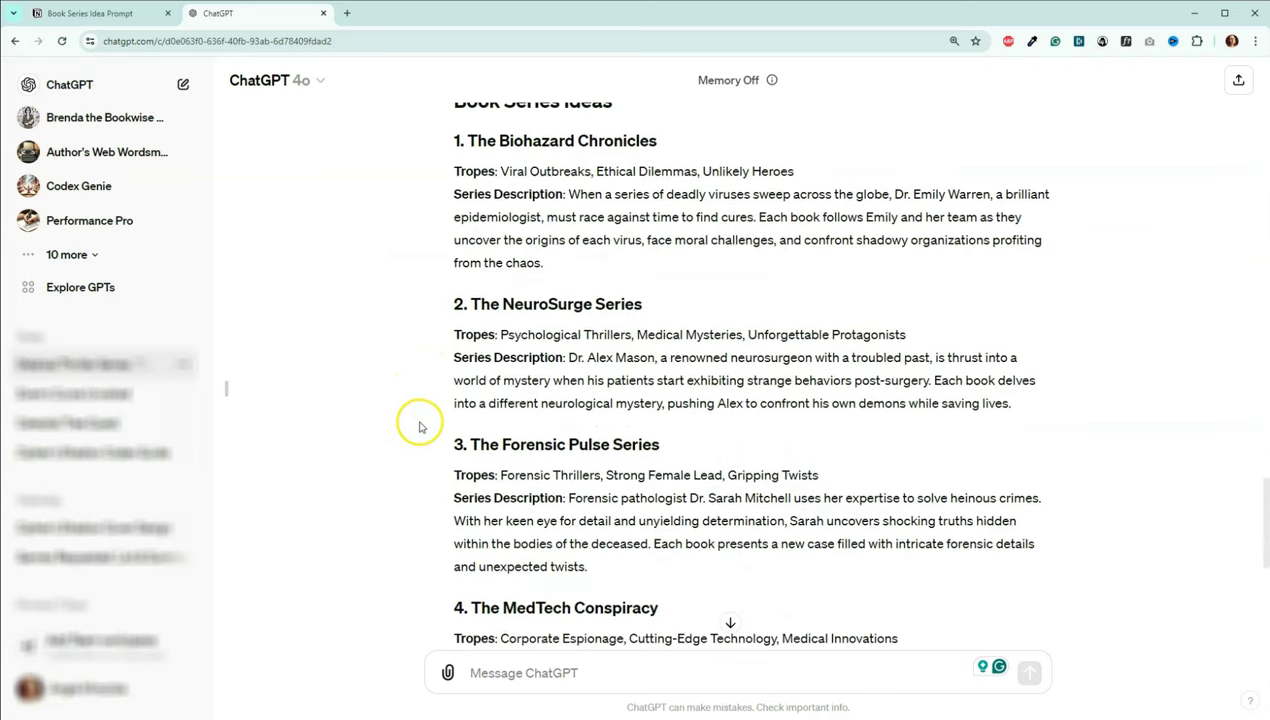
scroll(428, 449, "down", 1)
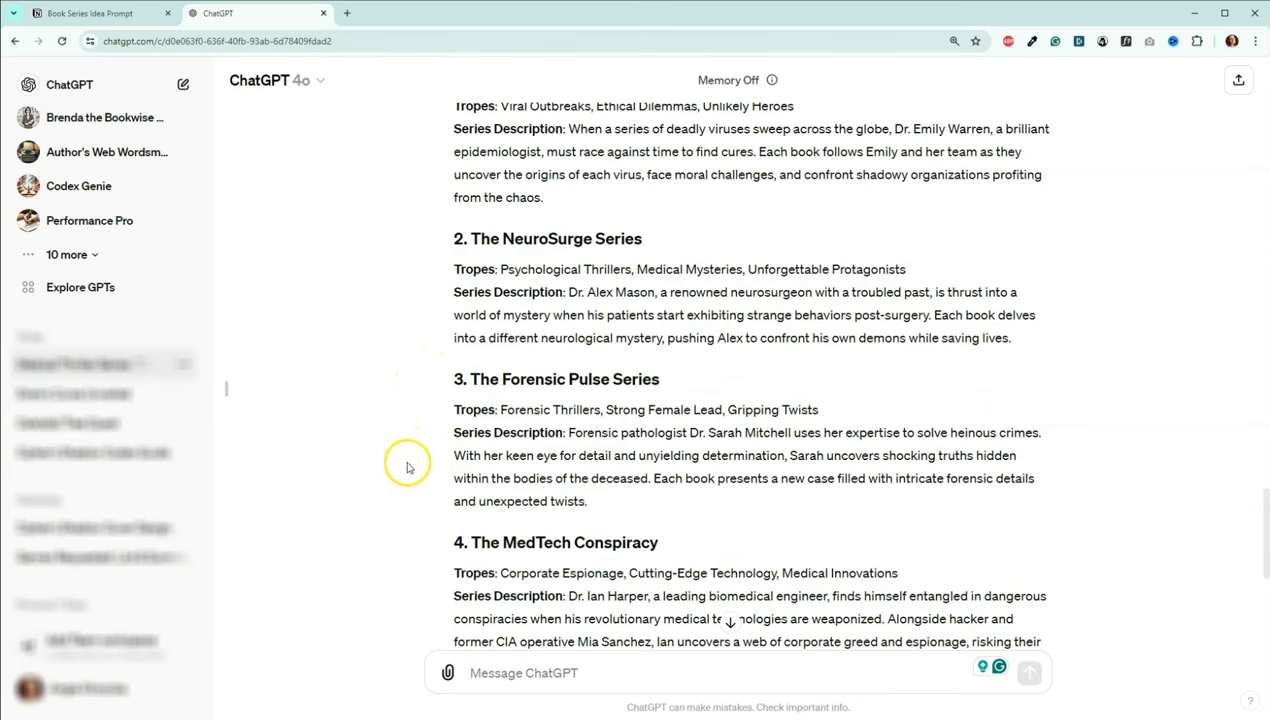
scroll(418, 464, "down", 1)
scroll(425, 466, "down", 2)
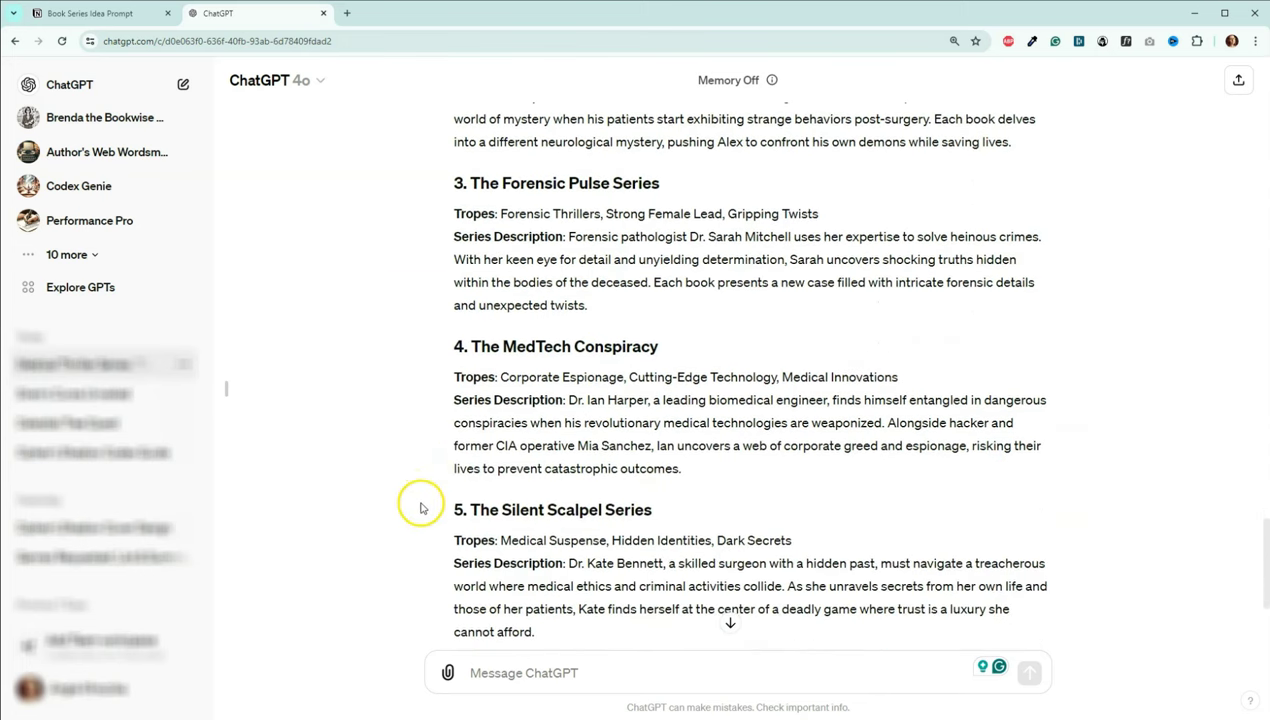
scroll(415, 507, "down", 1)
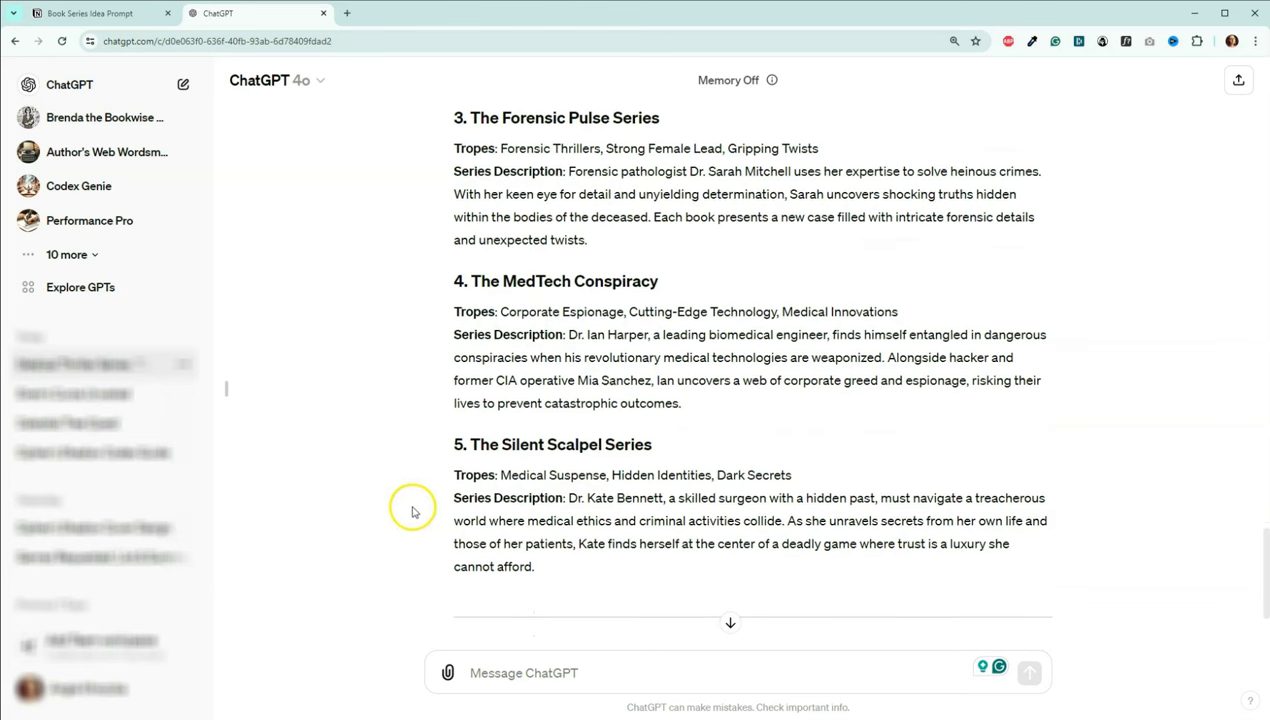
scroll(407, 436, "down", 2)
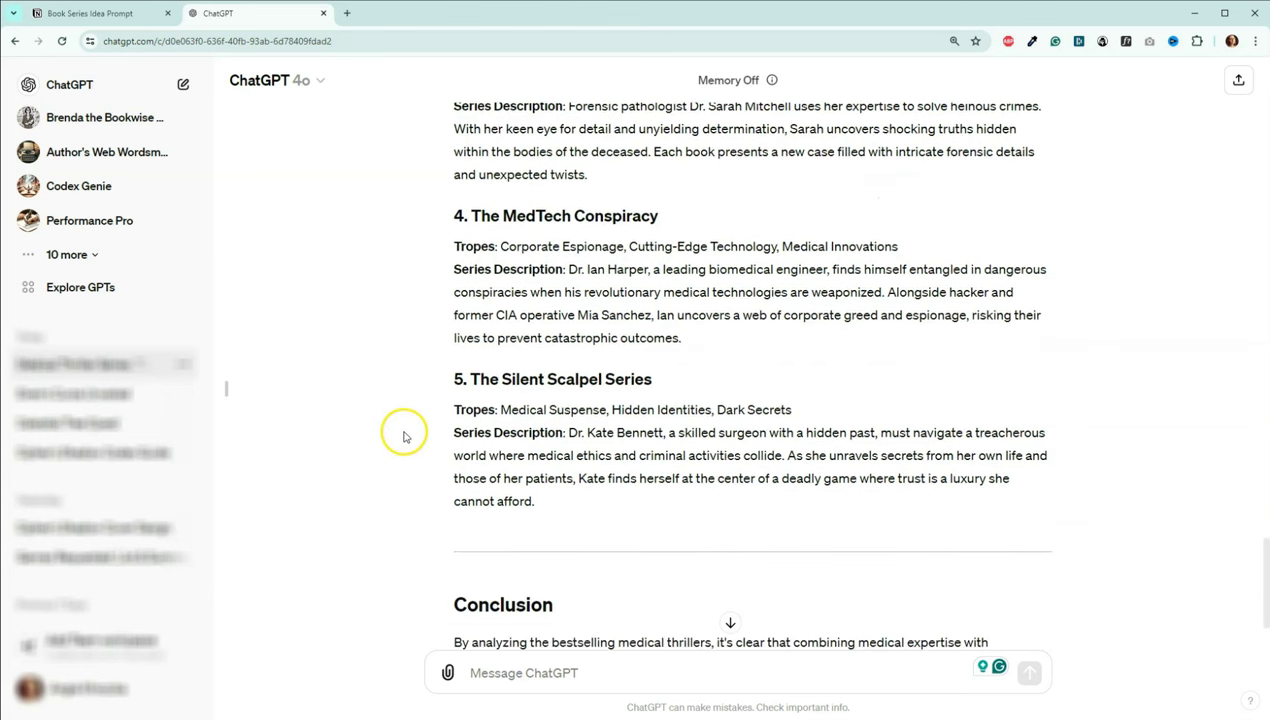
scroll(415, 432, "up", 2)
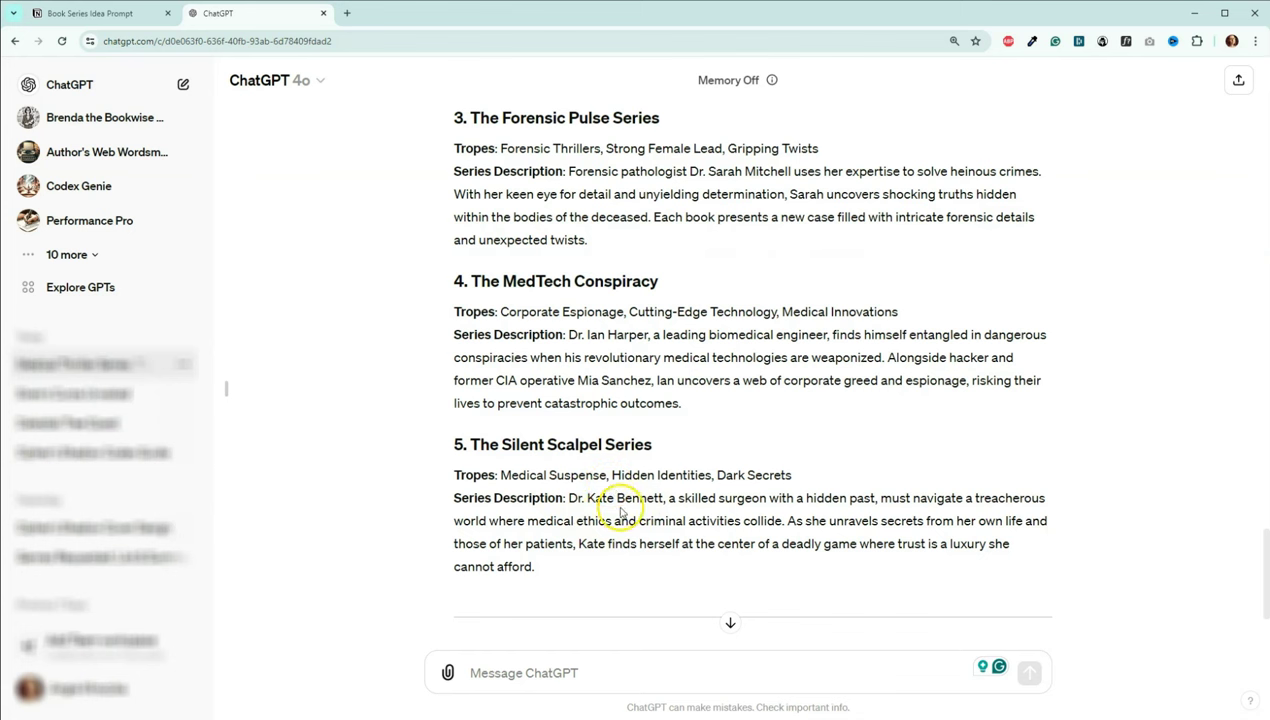
scroll(620, 510, "up", 2)
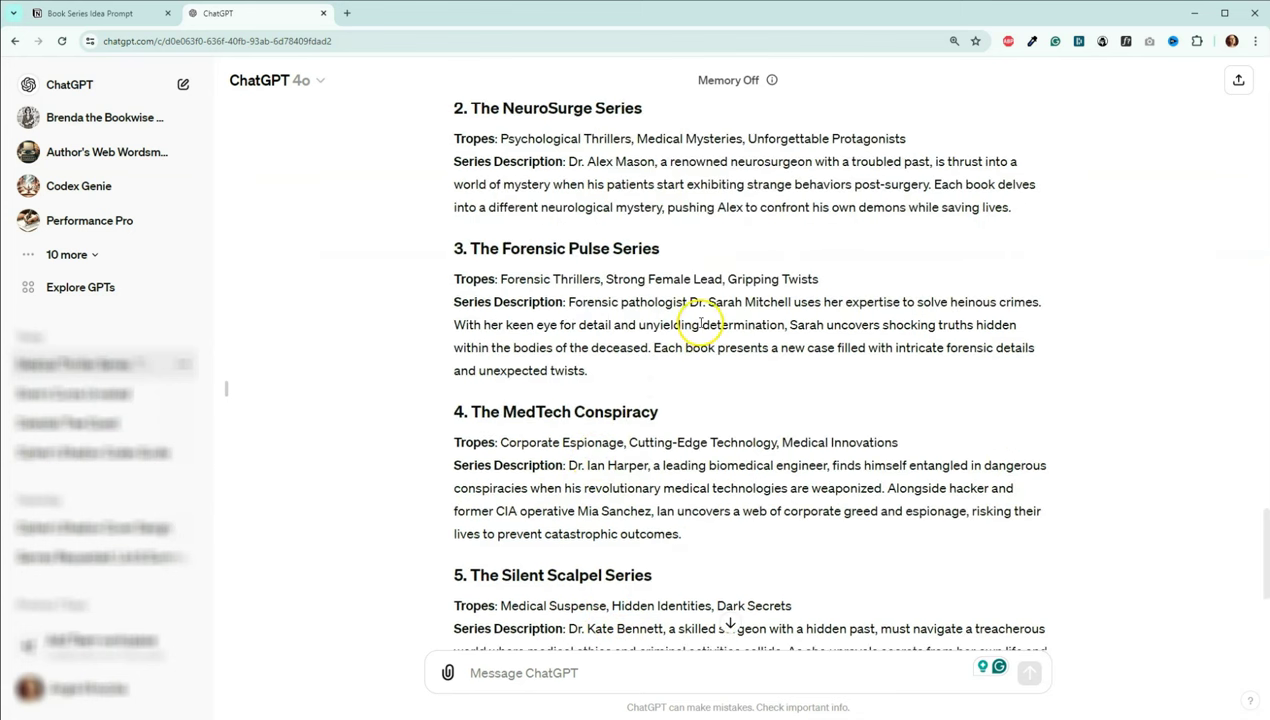
scroll(717, 322, "up", 2)
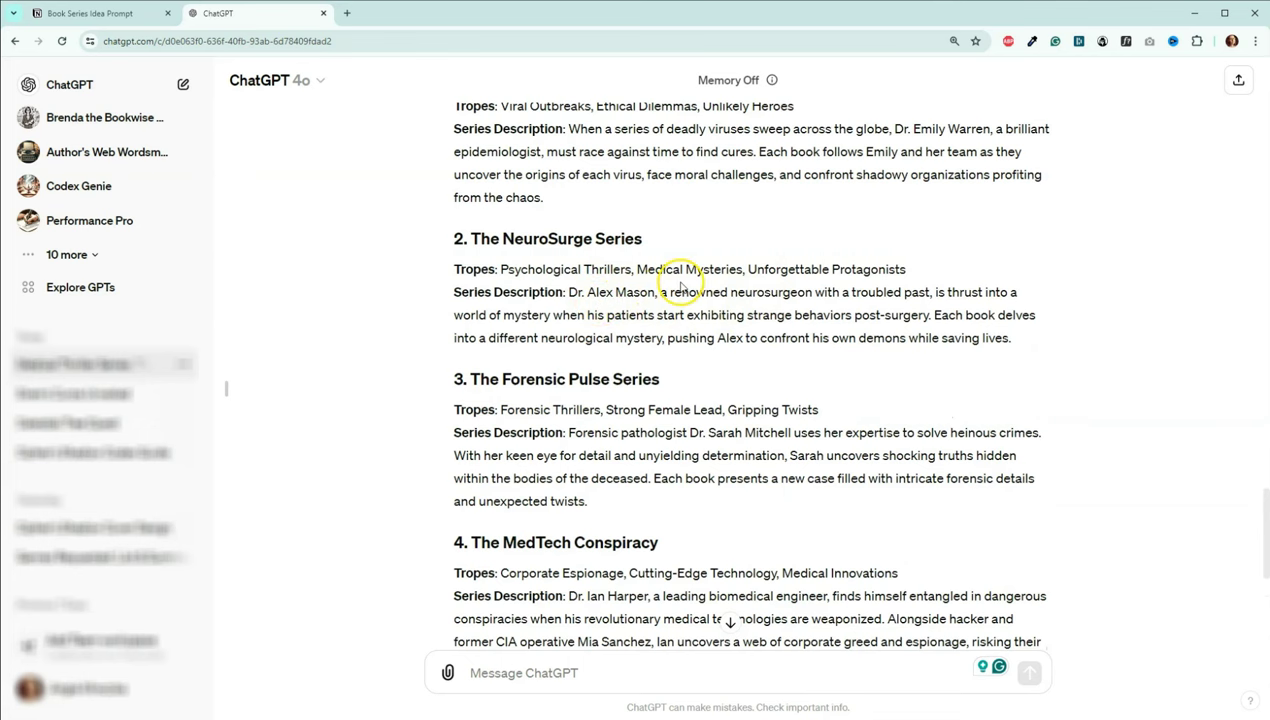
scroll(680, 287, "up", 1)
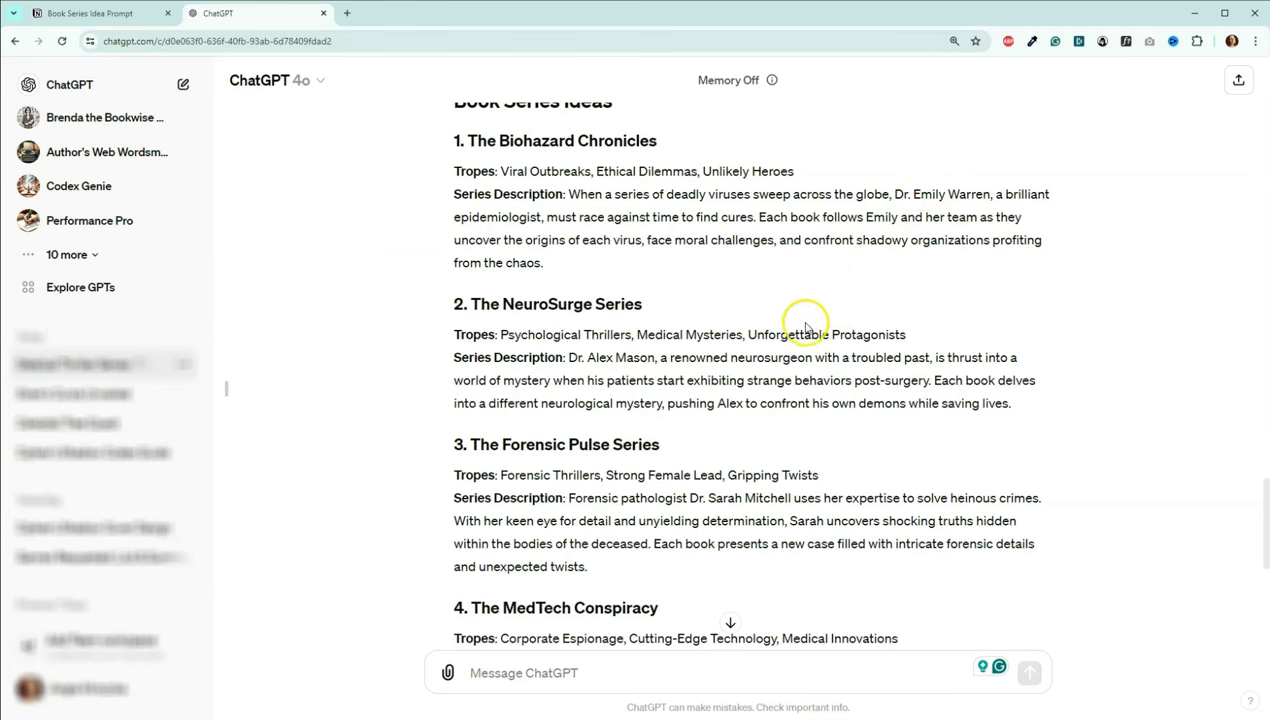
scroll(745, 300, "down", 4)
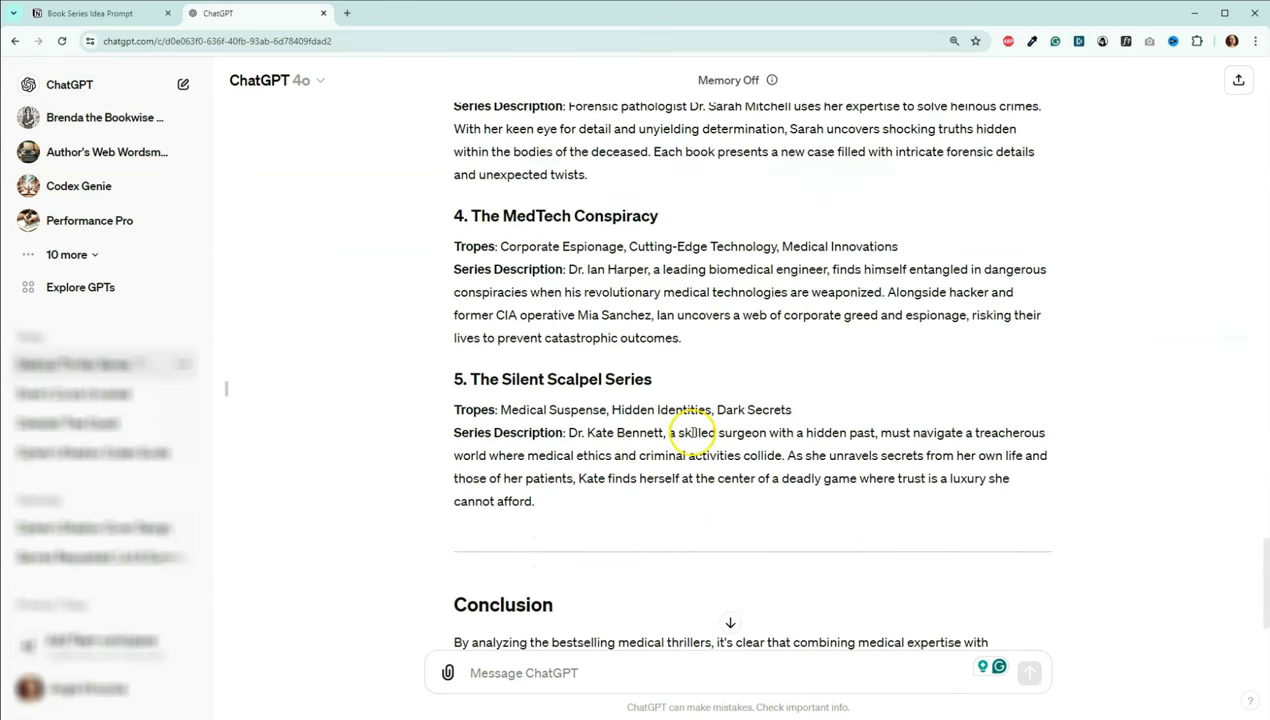
scroll(726, 400, "down", 1)
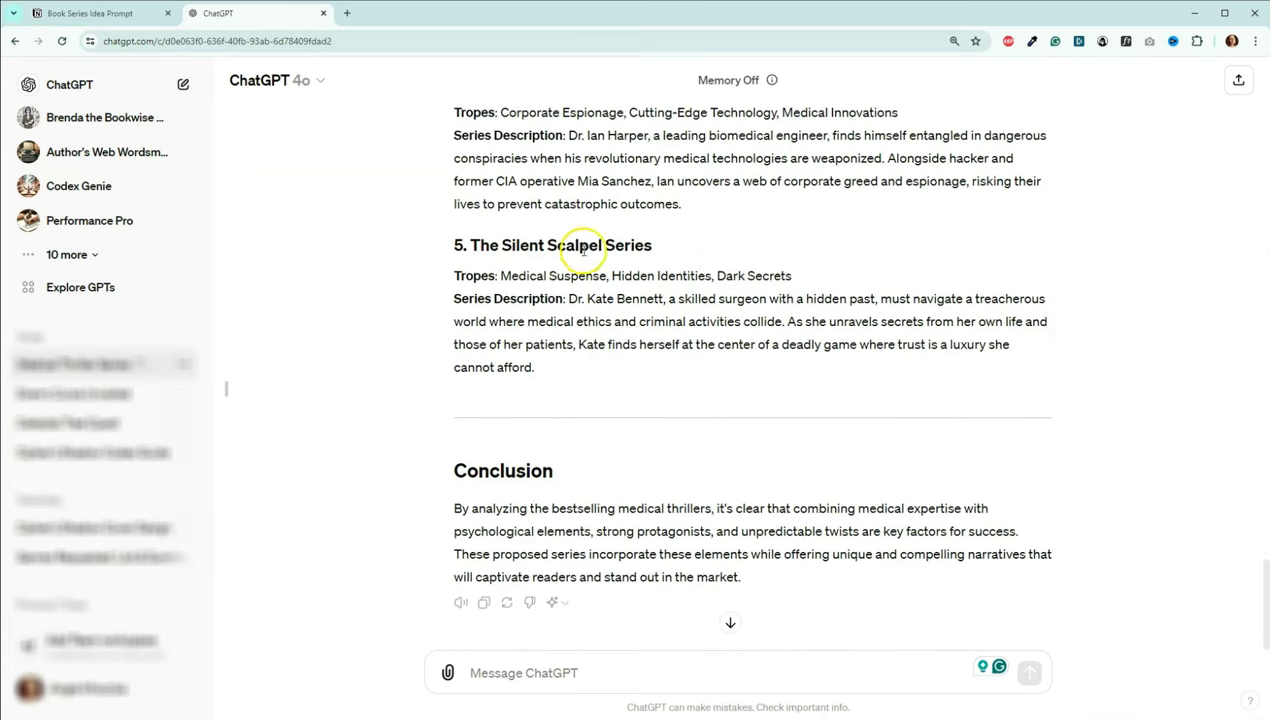
scroll(408, 150, "up", 7)
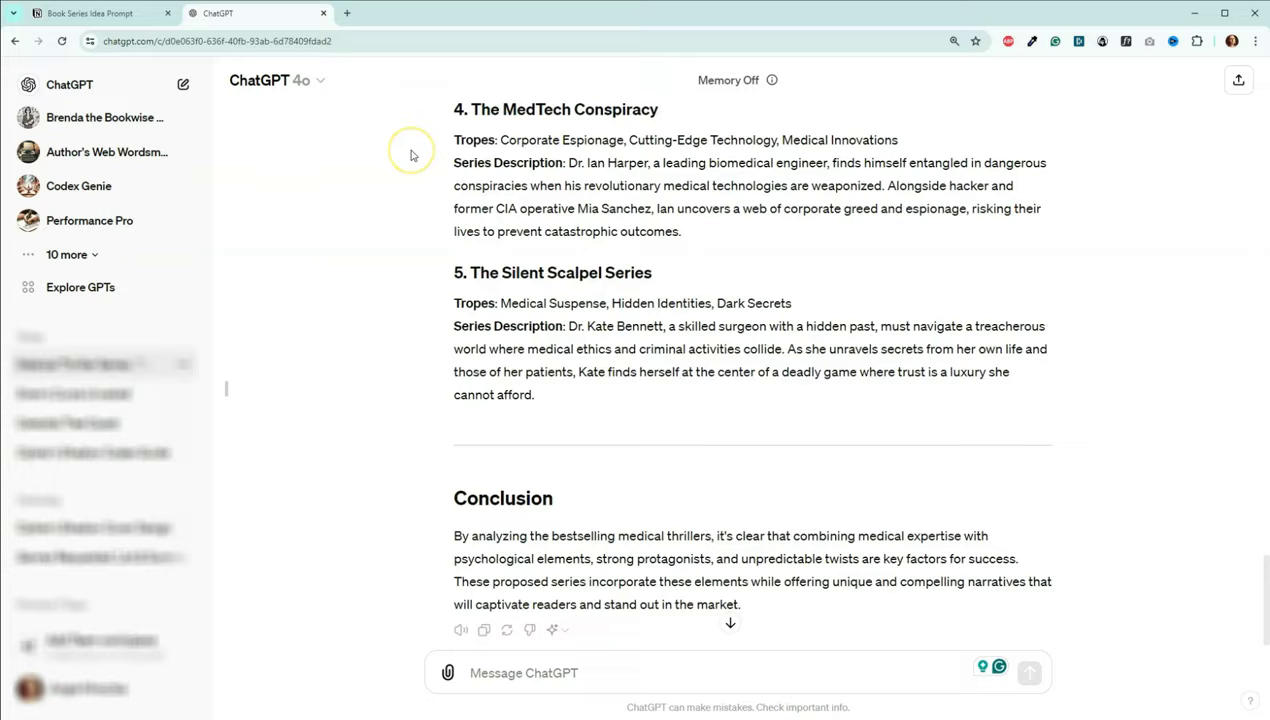
scroll(410, 155, "up", 2)
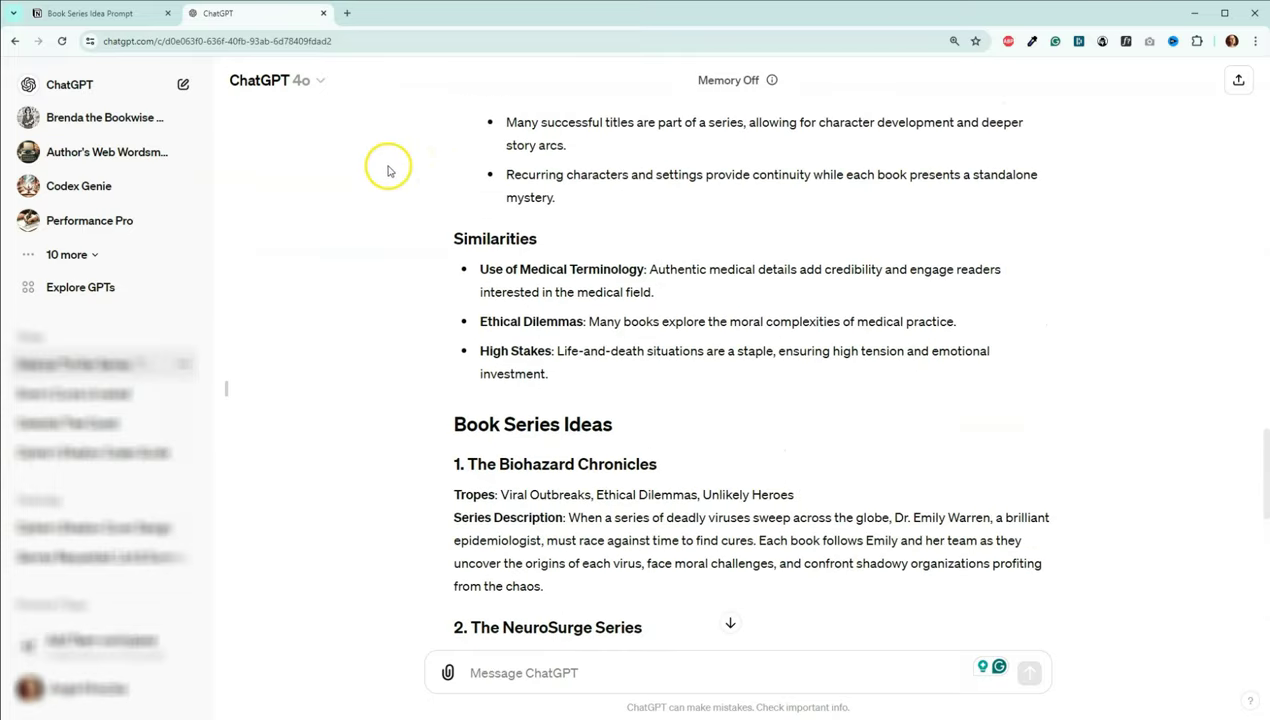
Start a new ChatGPT chat, then copy the Genetic Engineering Thriller prompt from Notion's Writing Prompts + Templates.
left_click(82, 84)
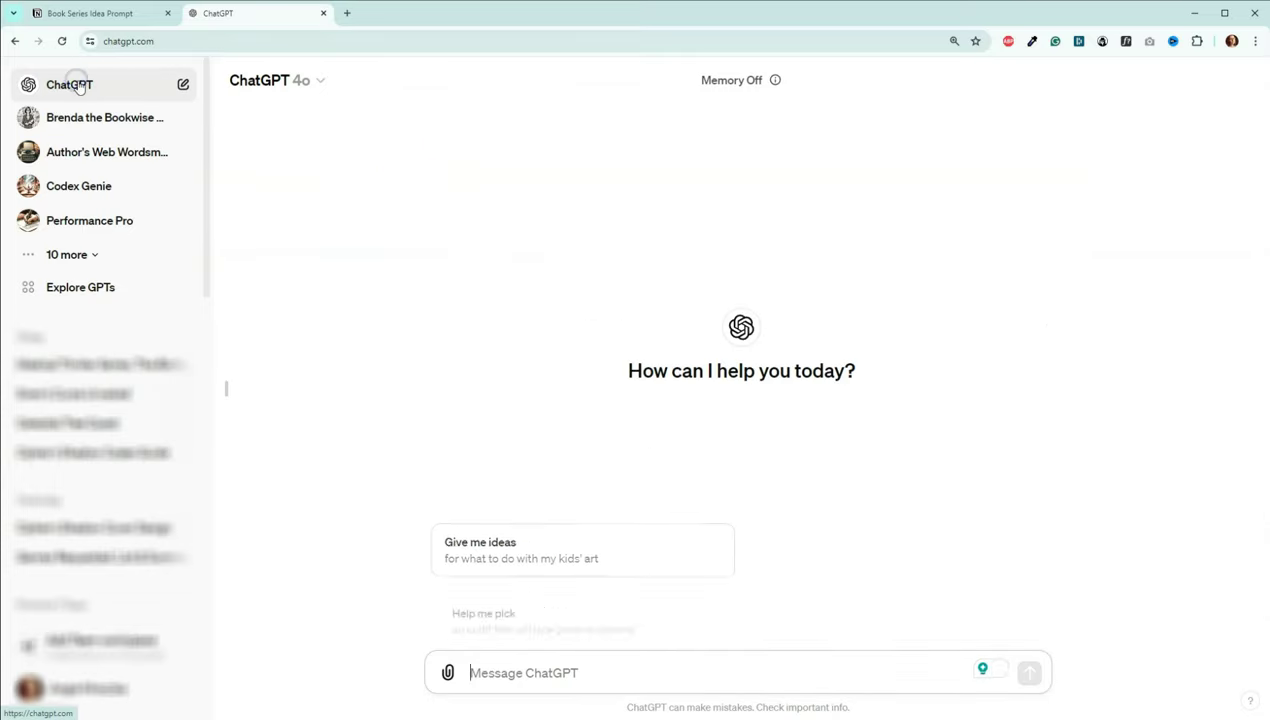
left_click(102, 16)
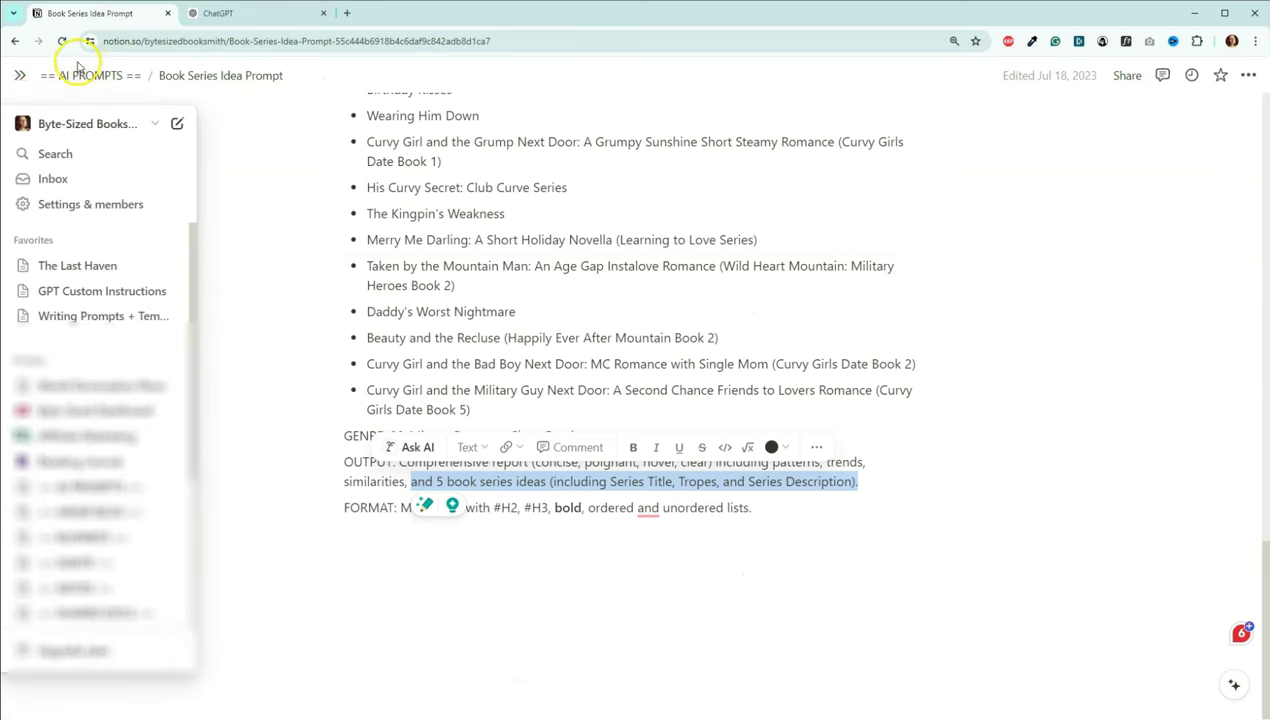
left_click(15, 41)
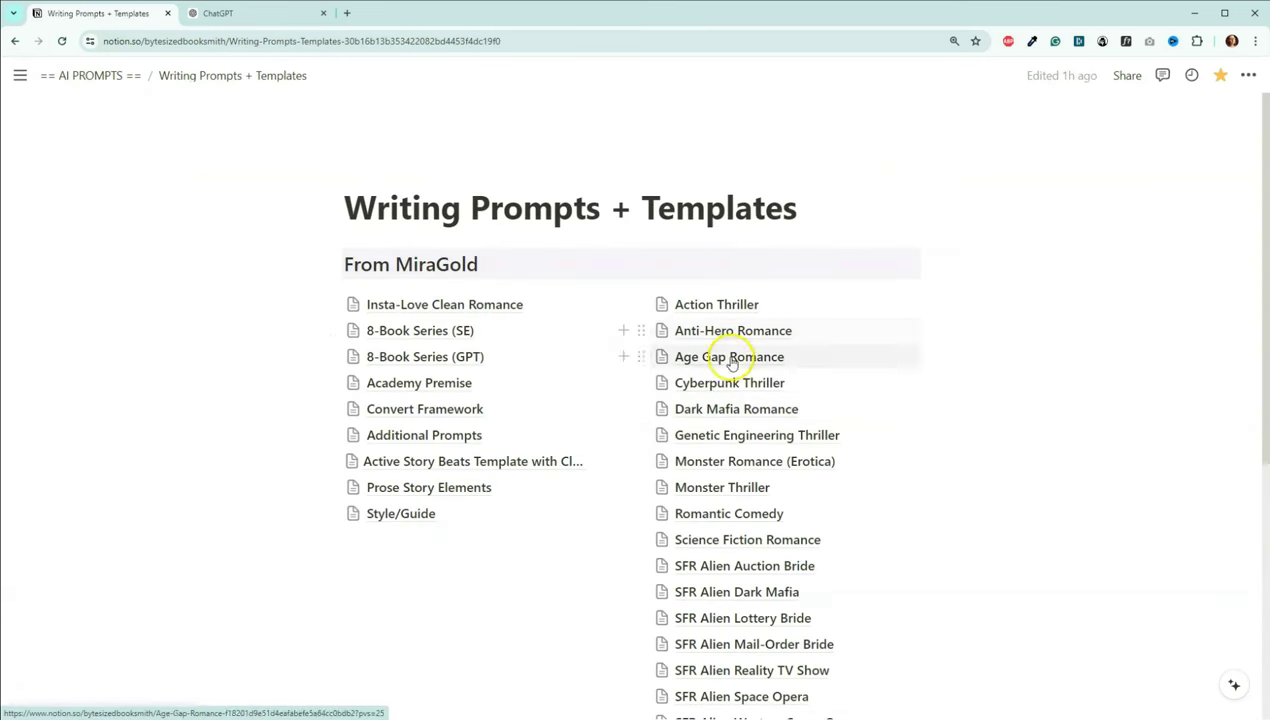
left_click(724, 435)
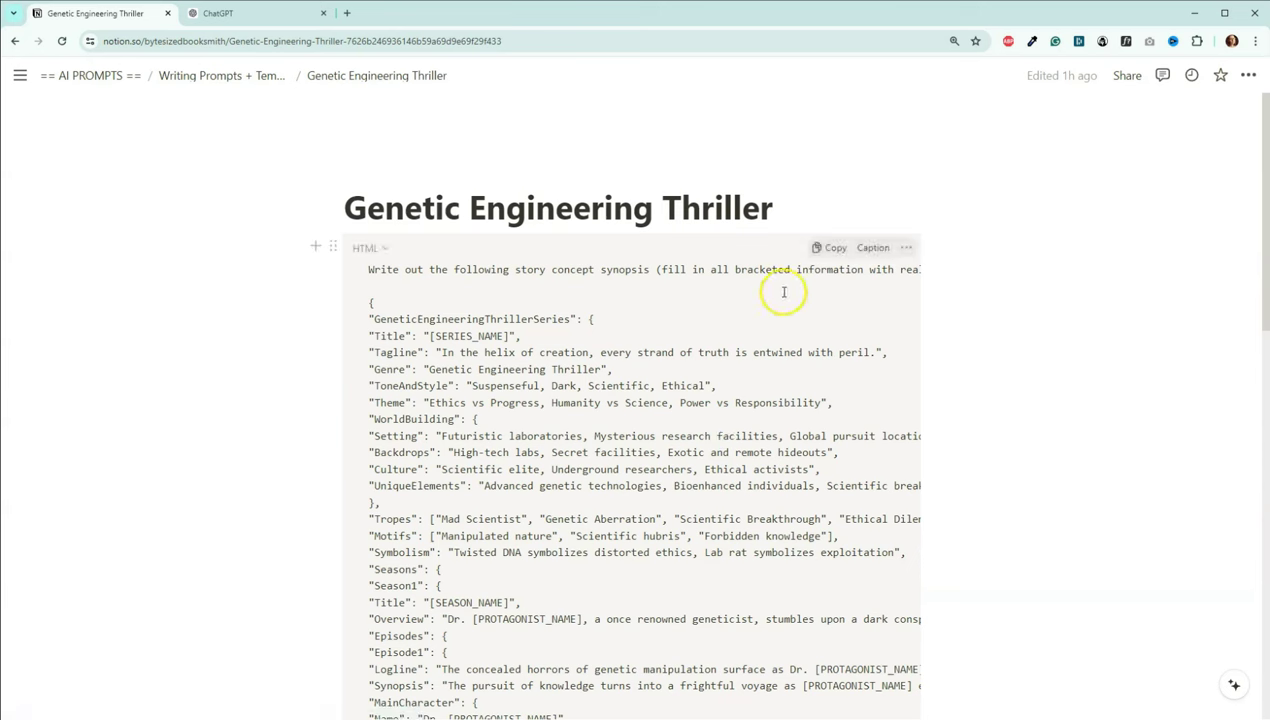
left_click(822, 250)
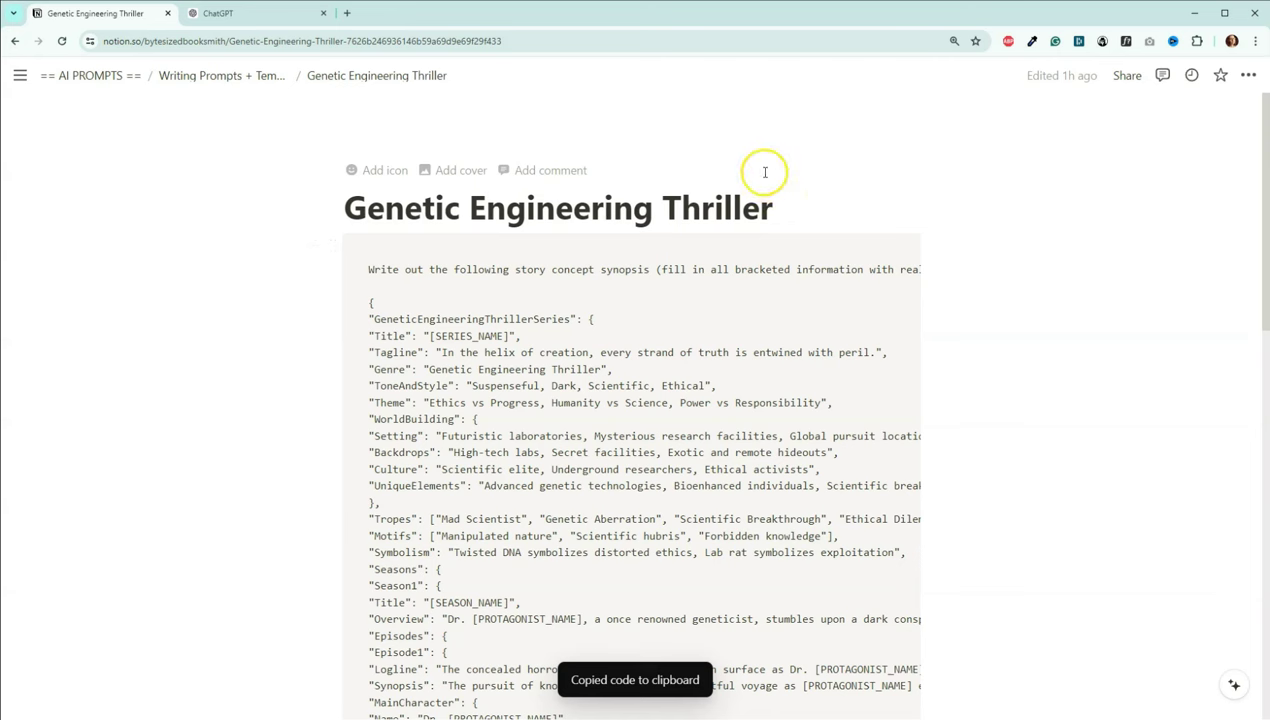
Paste the Genetic Engineering Thriller story-synopsis prompt into the new ChatGPT chat and send it.
left_click(225, 14)
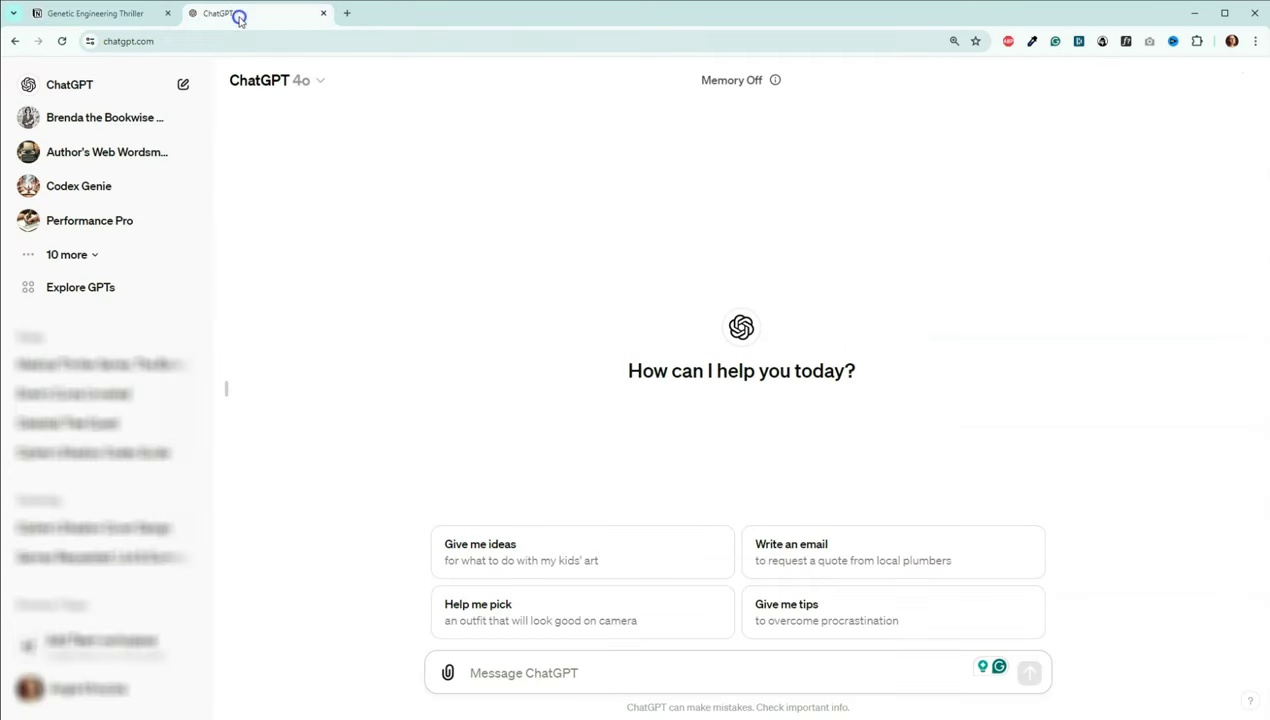
left_click(524, 672)
left_click(519, 668)
key("ctrl+v")
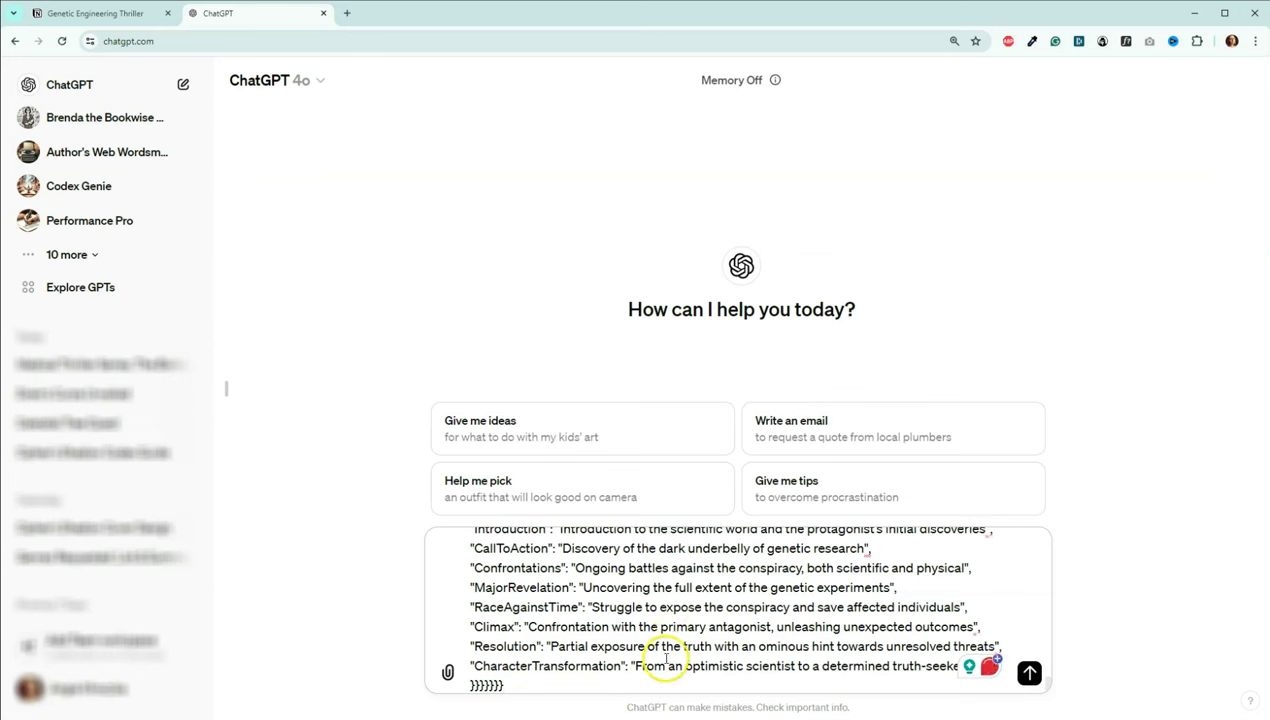
scroll(662, 565, "up", 1)
scroll(662, 565, "up", 15)
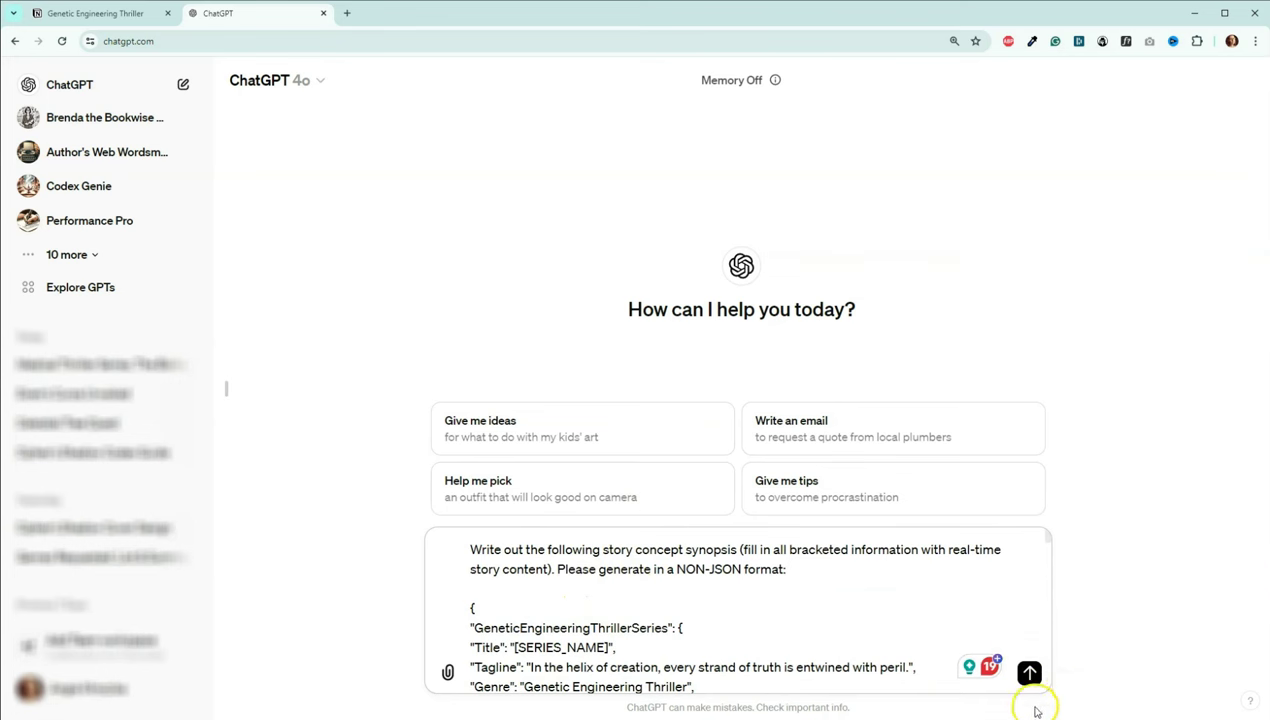
left_click(1029, 673)
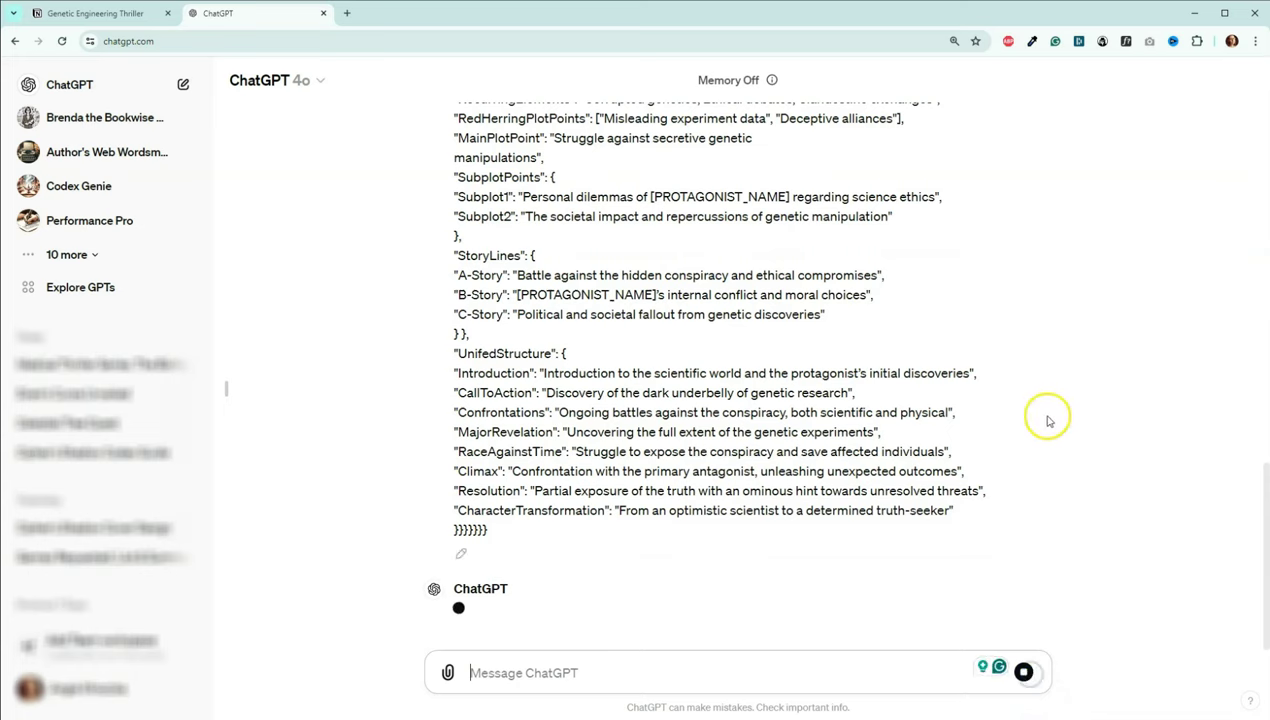
Read the 'Gene Code' synopsis down to Season 1 'Helix Unraveled' and Episode 1 'Genesis of a Nightmare'.
scroll(1040, 425, "down", 3)
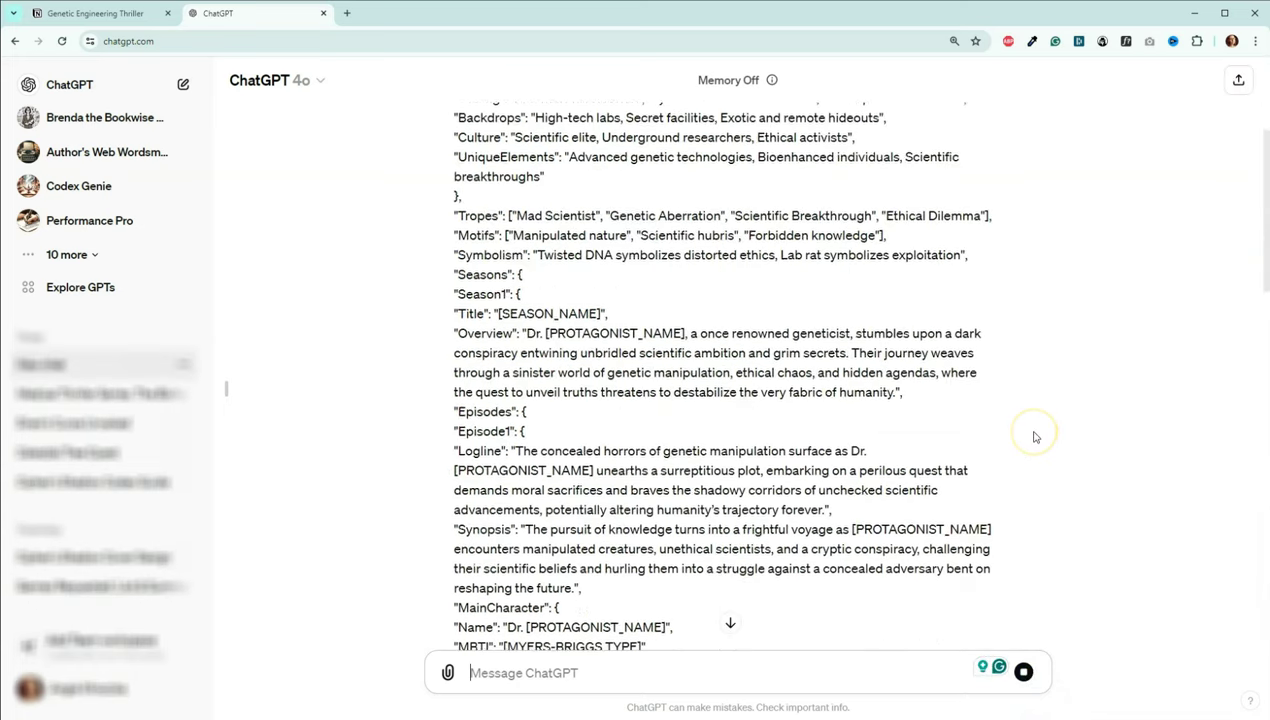
scroll(1035, 437, "down", 15)
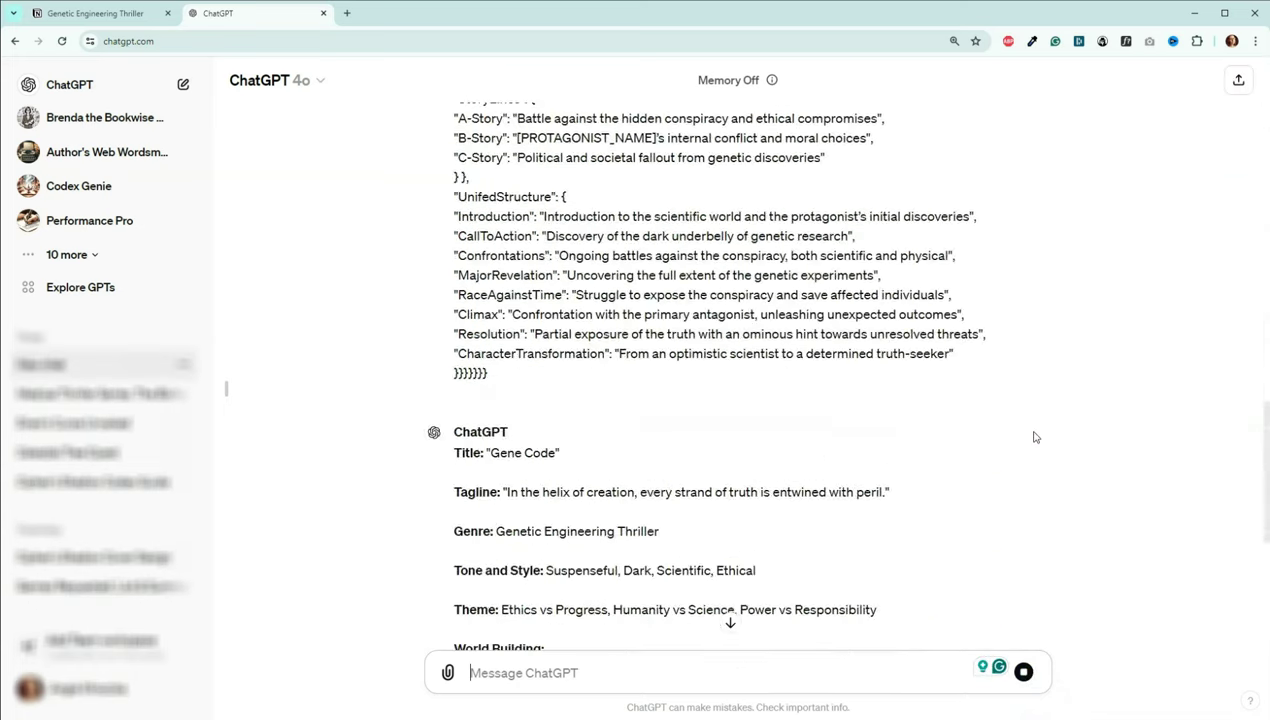
scroll(1035, 437, "down", 5)
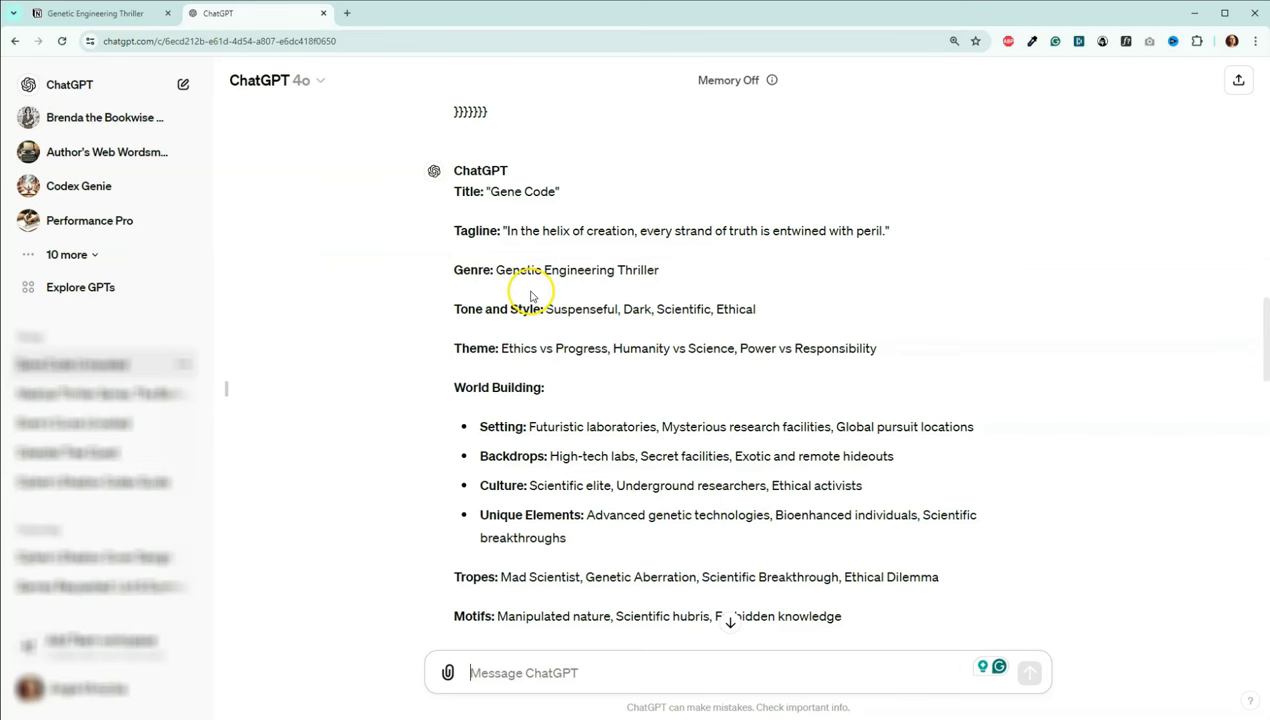
scroll(712, 248, "down", 1)
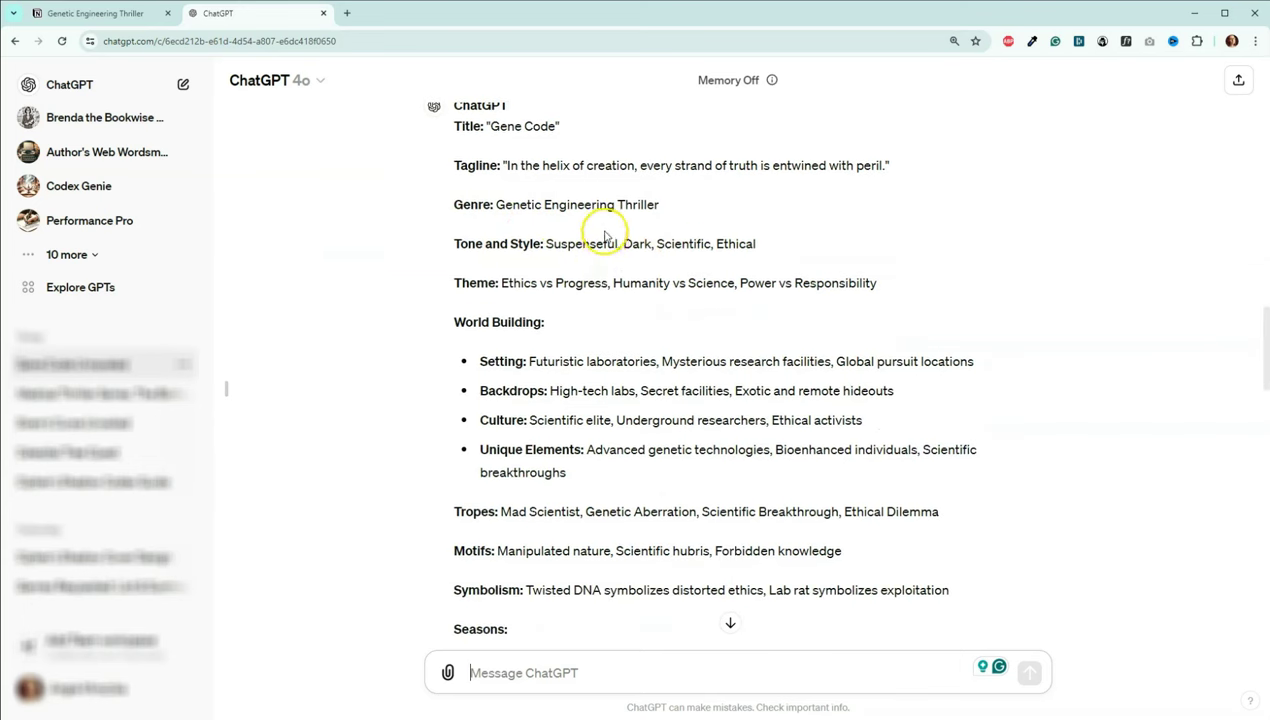
scroll(590, 235, "down", 1)
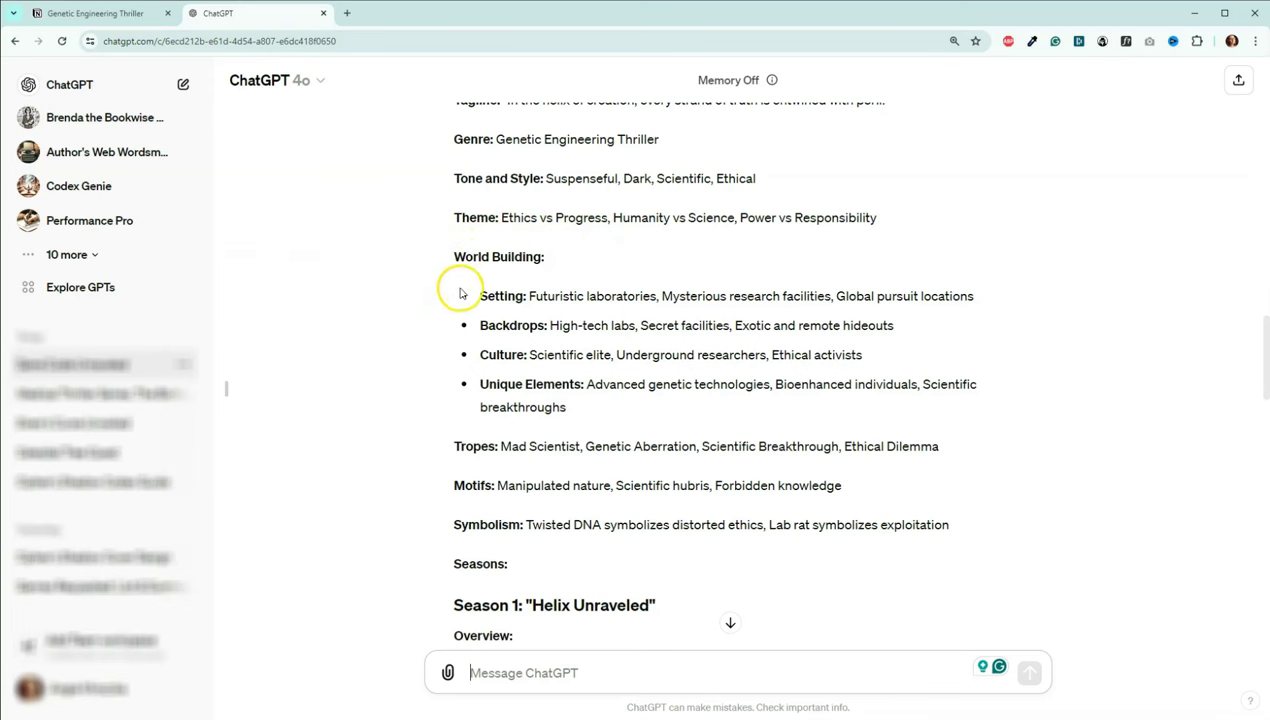
scroll(500, 291, "down", 1)
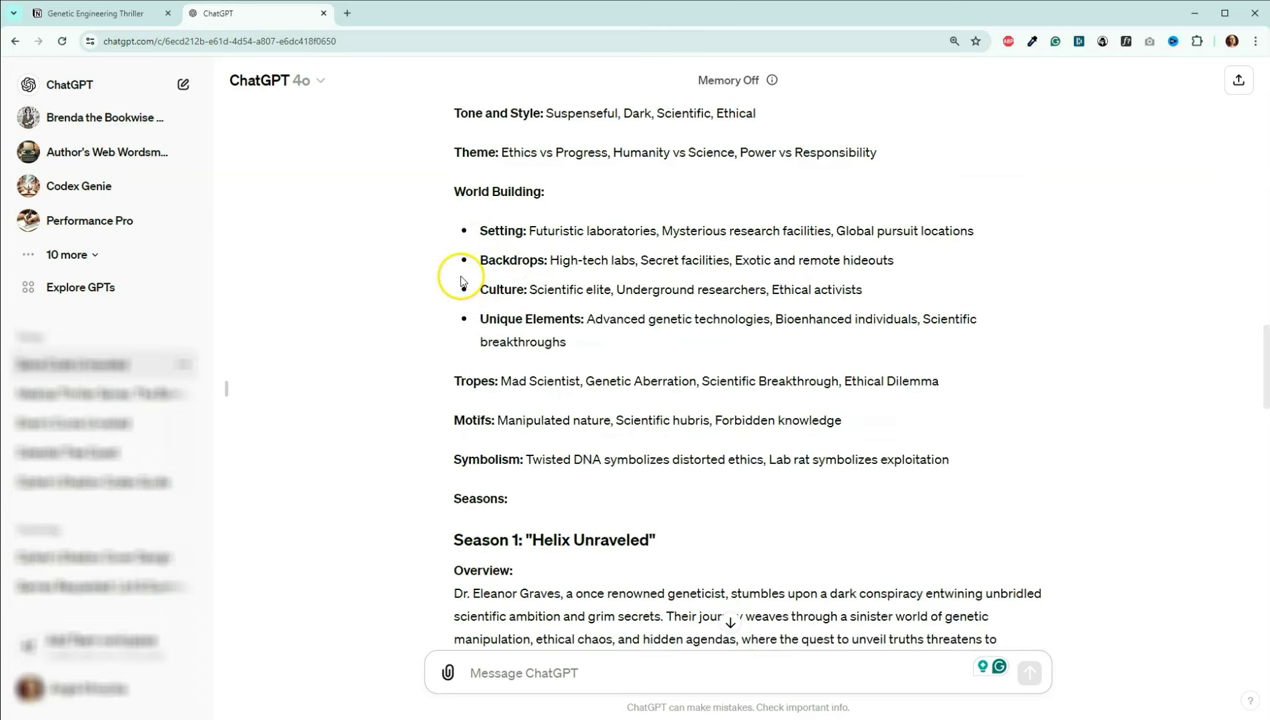
scroll(455, 285, "down", 1)
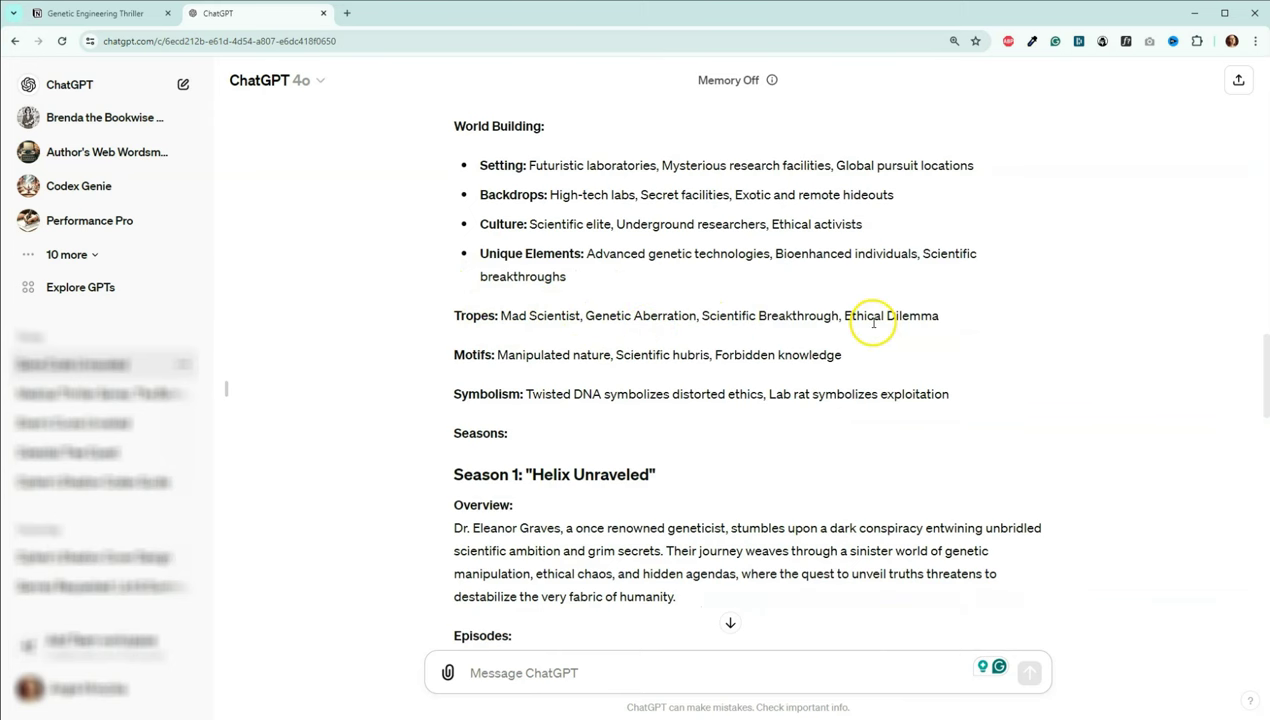
scroll(910, 305, "down", 2)
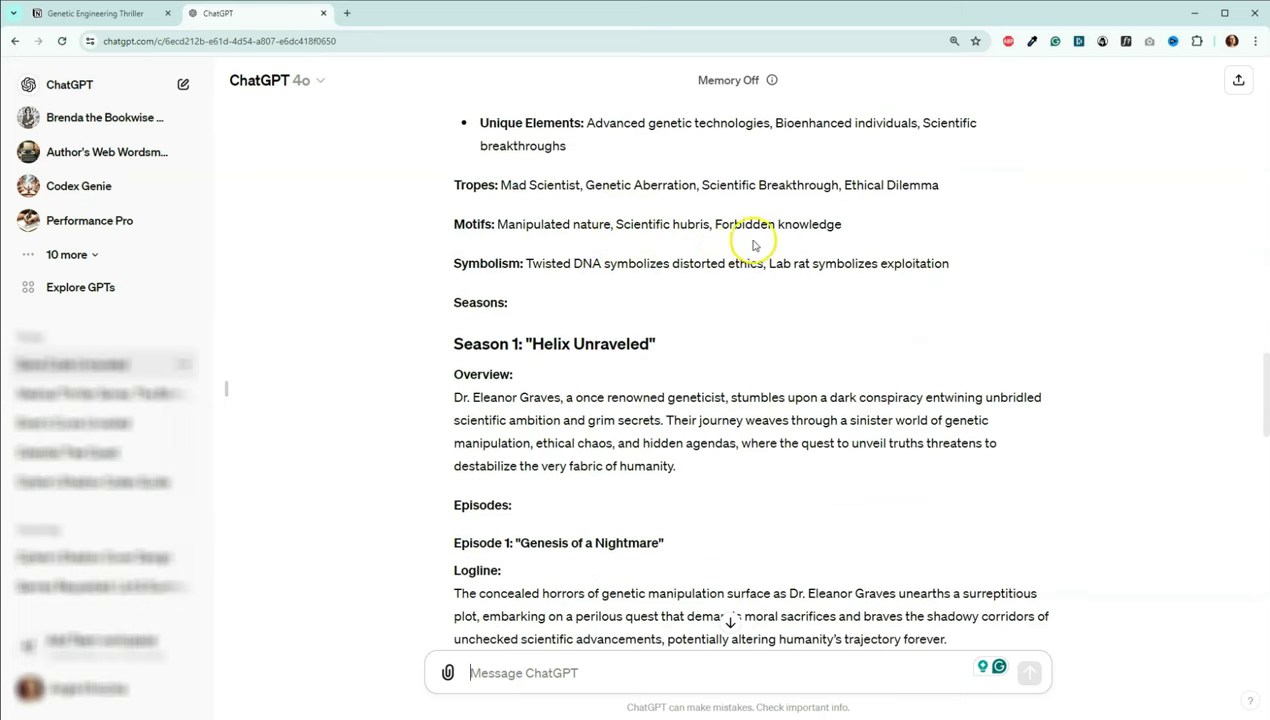
scroll(527, 244, "down", 1)
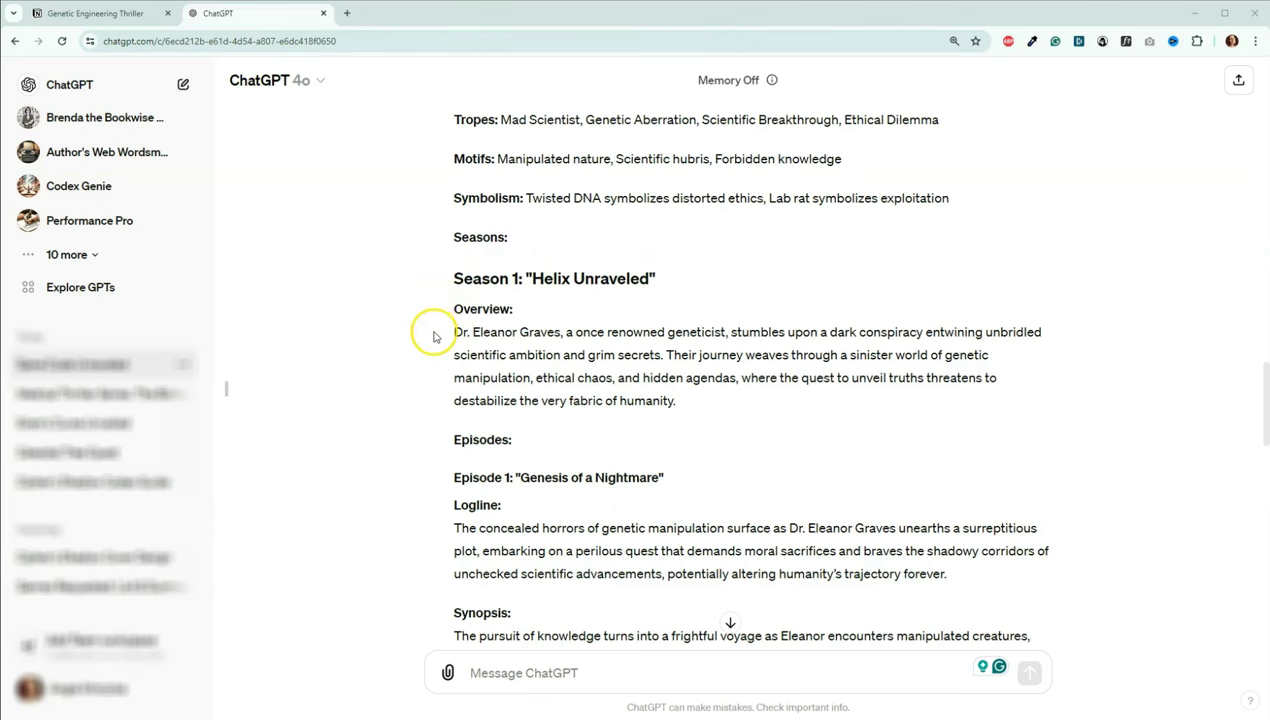
scroll(430, 345, "down", 1)
scroll(420, 351, "down", 1)
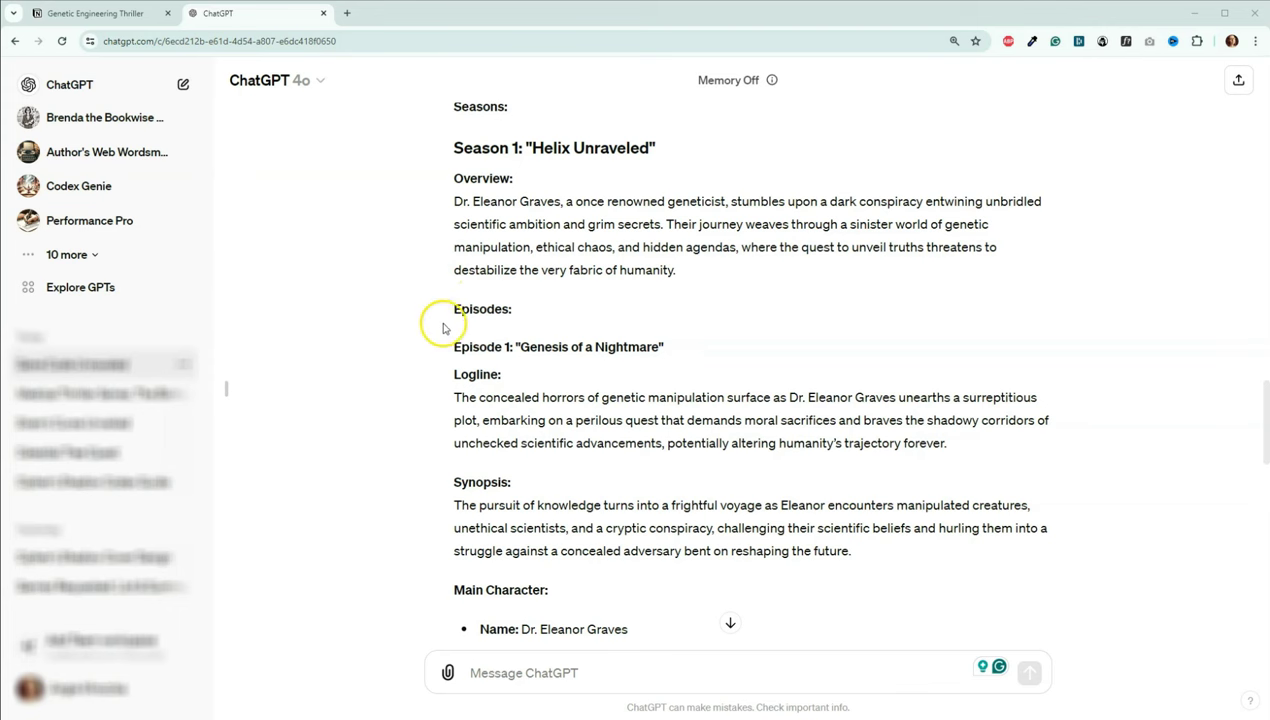
scroll(445, 335, "down", 1)
scroll(446, 334, "down", 1)
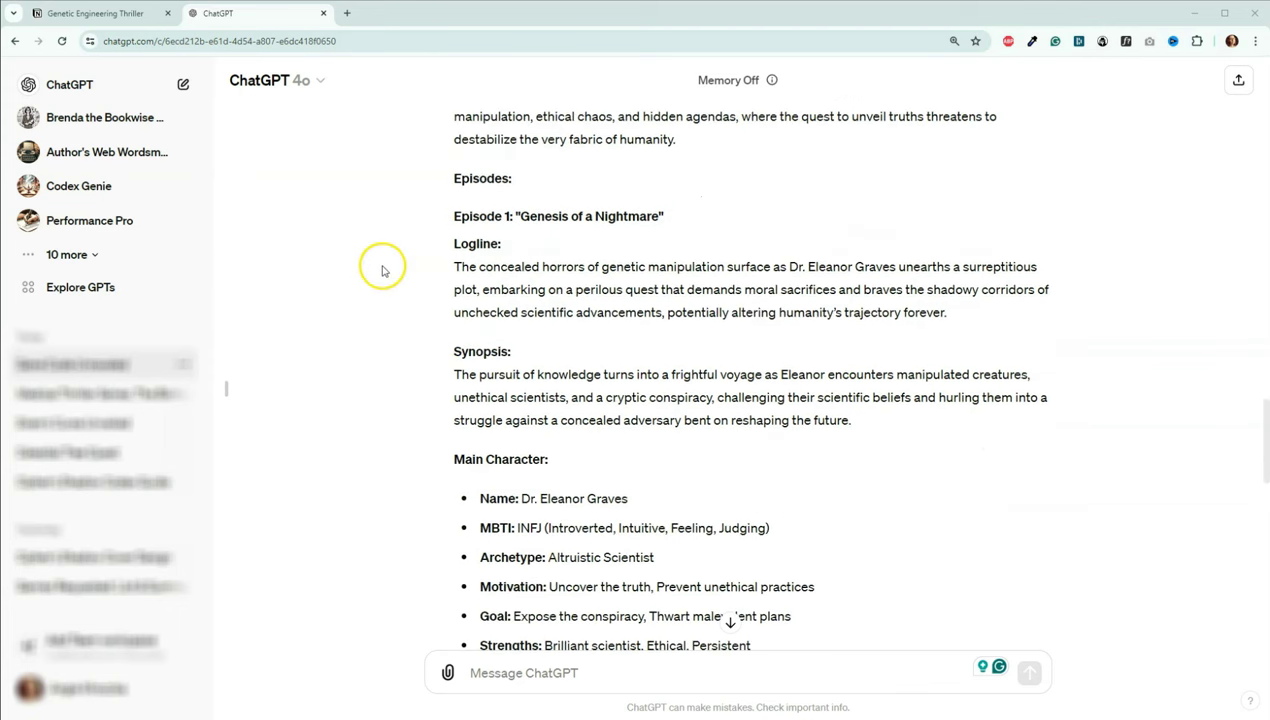
scroll(432, 250, "down", 1)
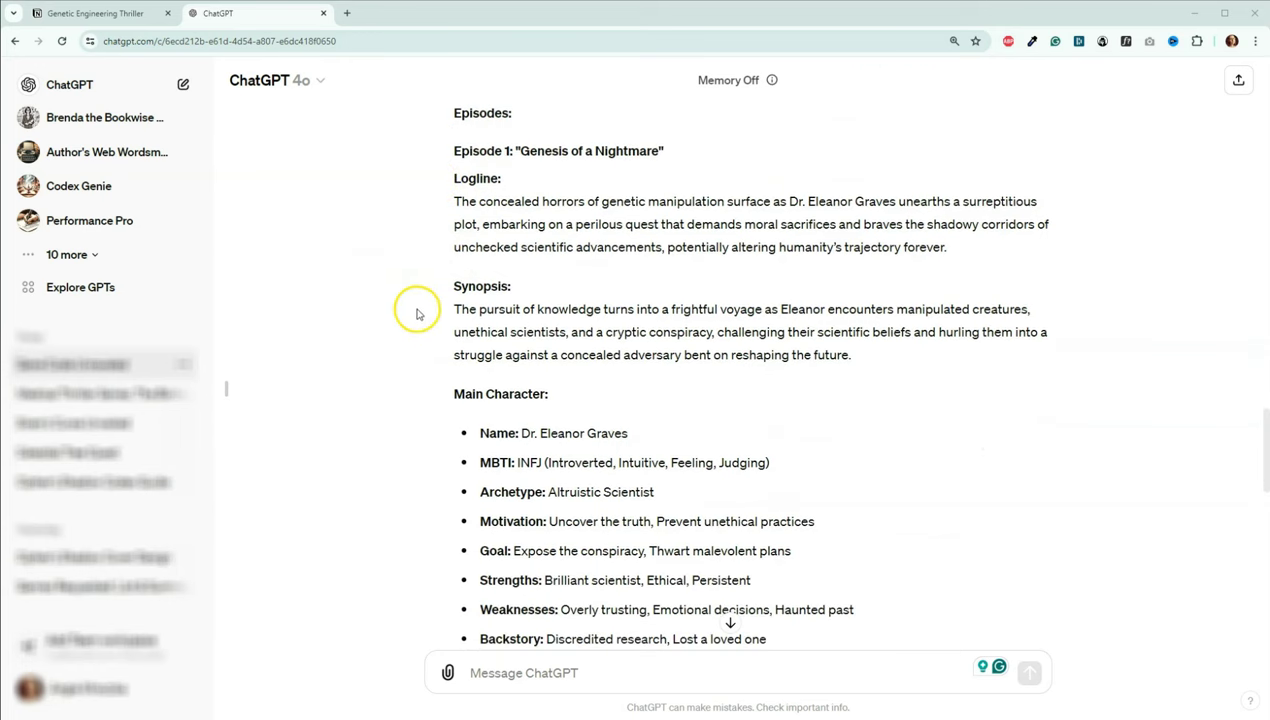
scroll(440, 310, "down", 2)
scroll(492, 370, "down", 3)
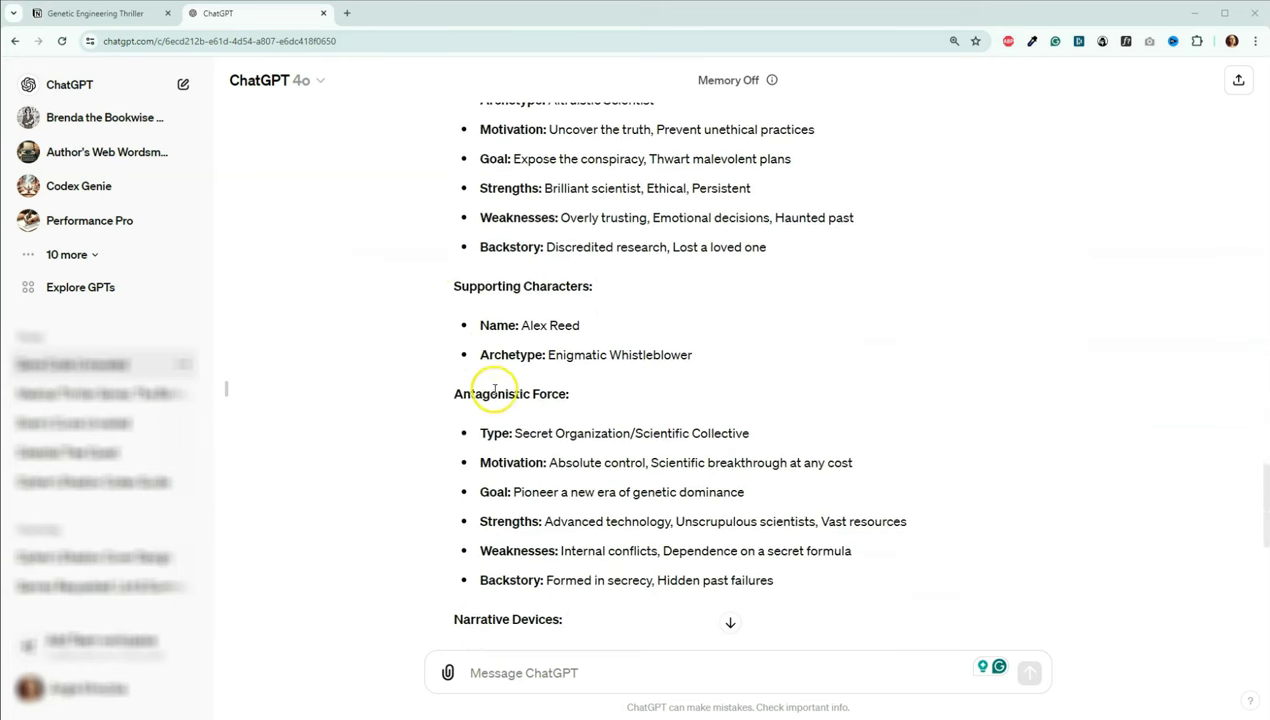
scroll(437, 331, "down", 1)
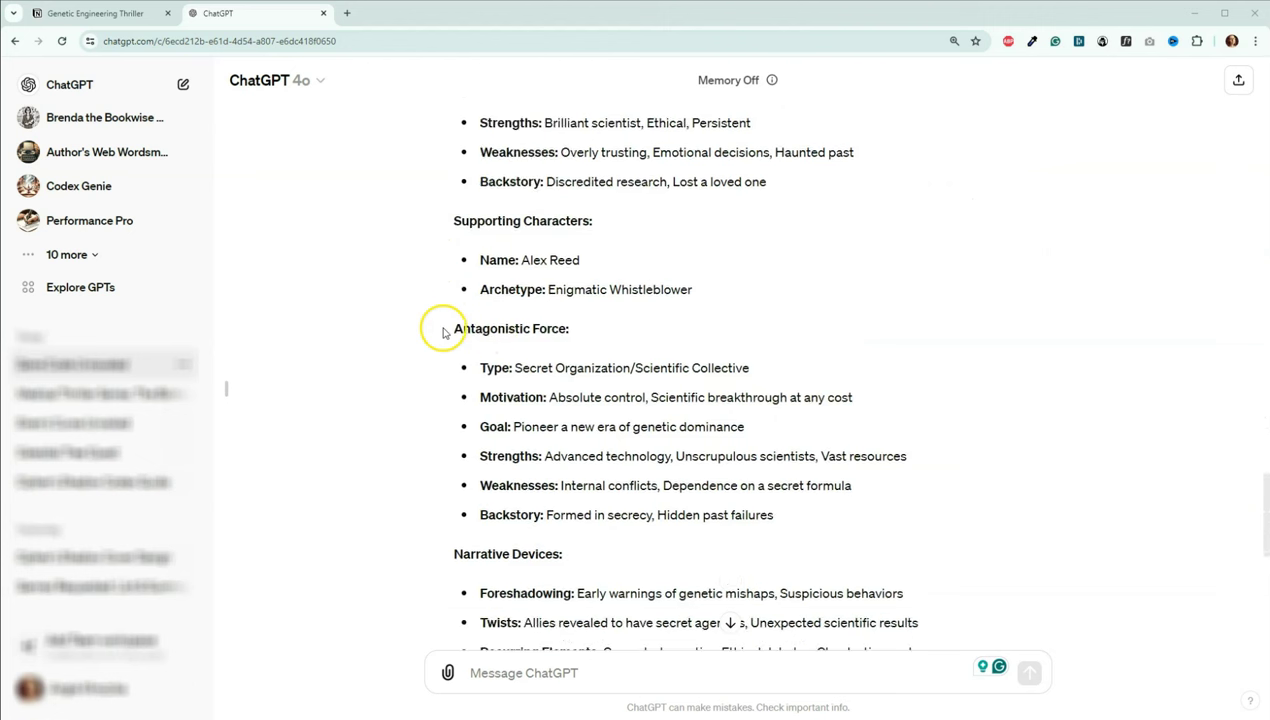
scroll(452, 305, "down", 4)
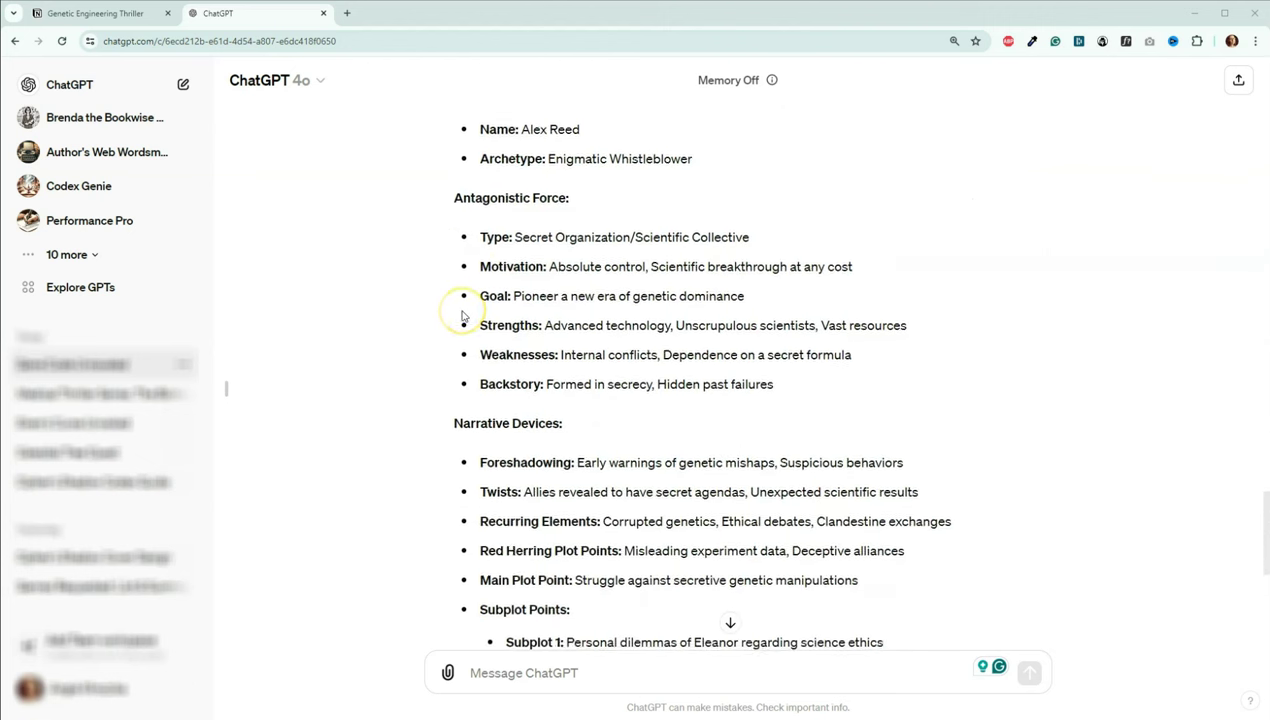
scroll(443, 287, "down", 1)
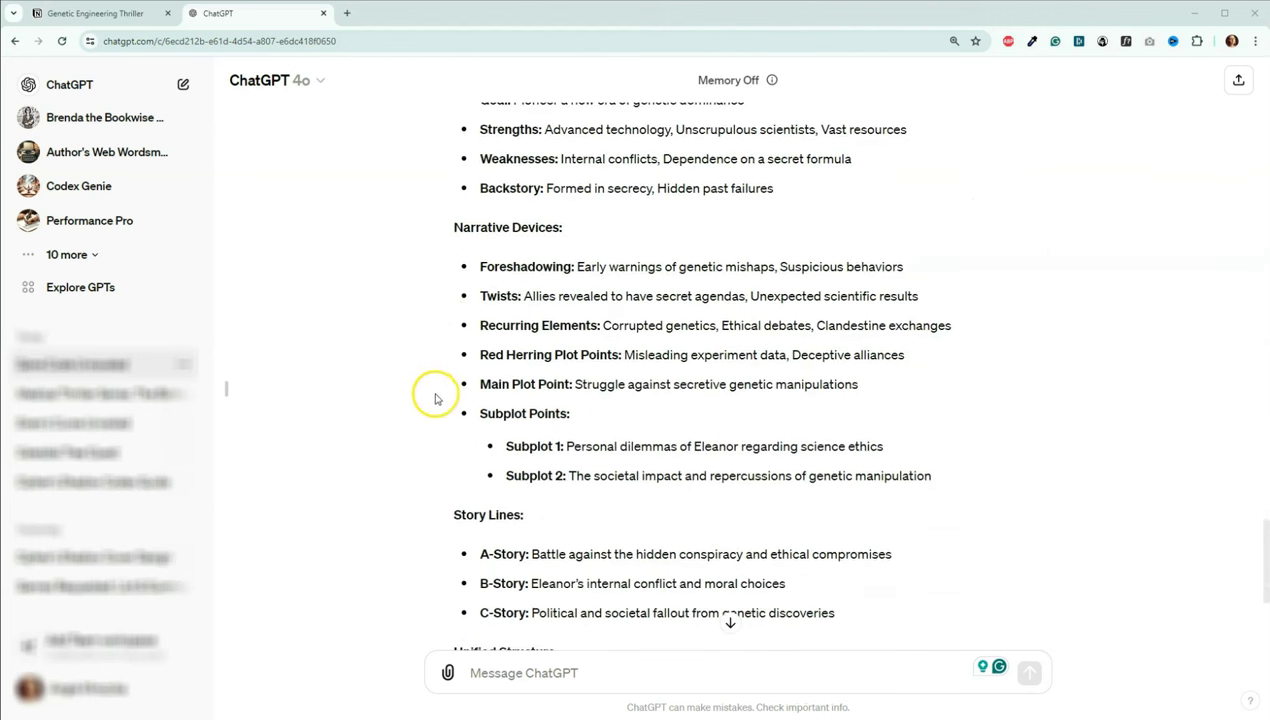
scroll(439, 391, "down", 2)
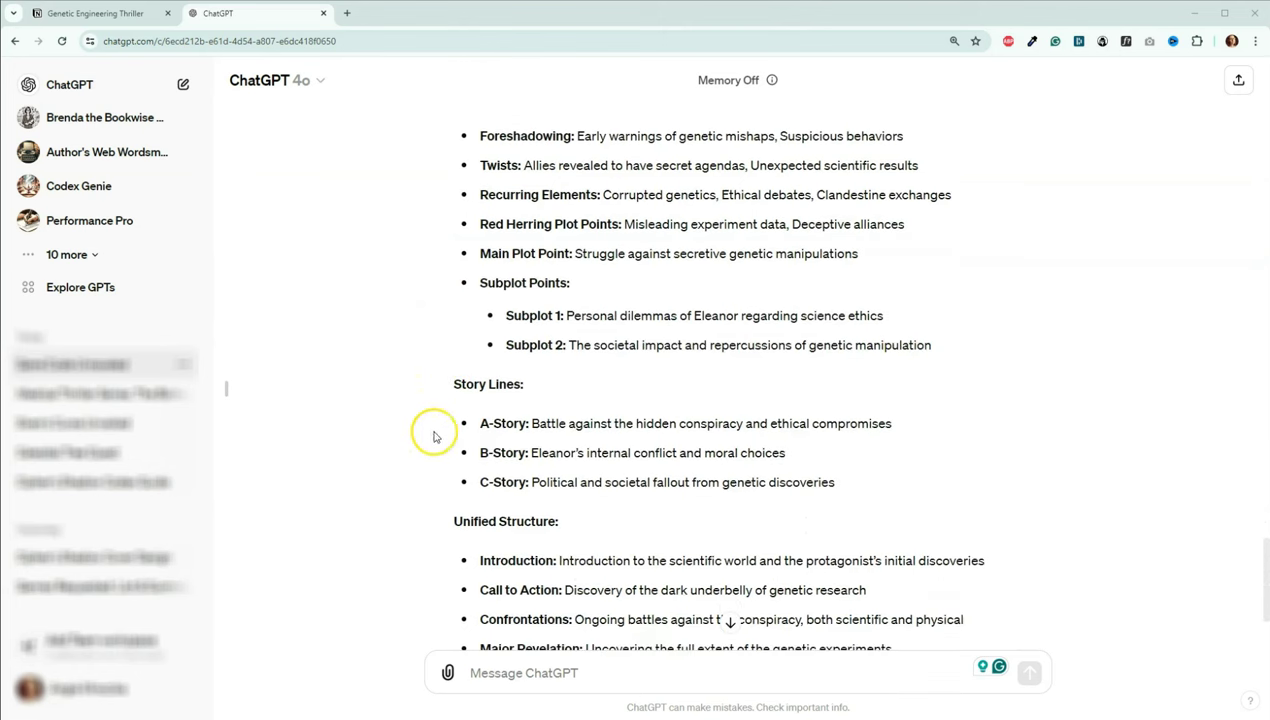
scroll(435, 410, "down", 2)
scroll(424, 350, "down", 8)
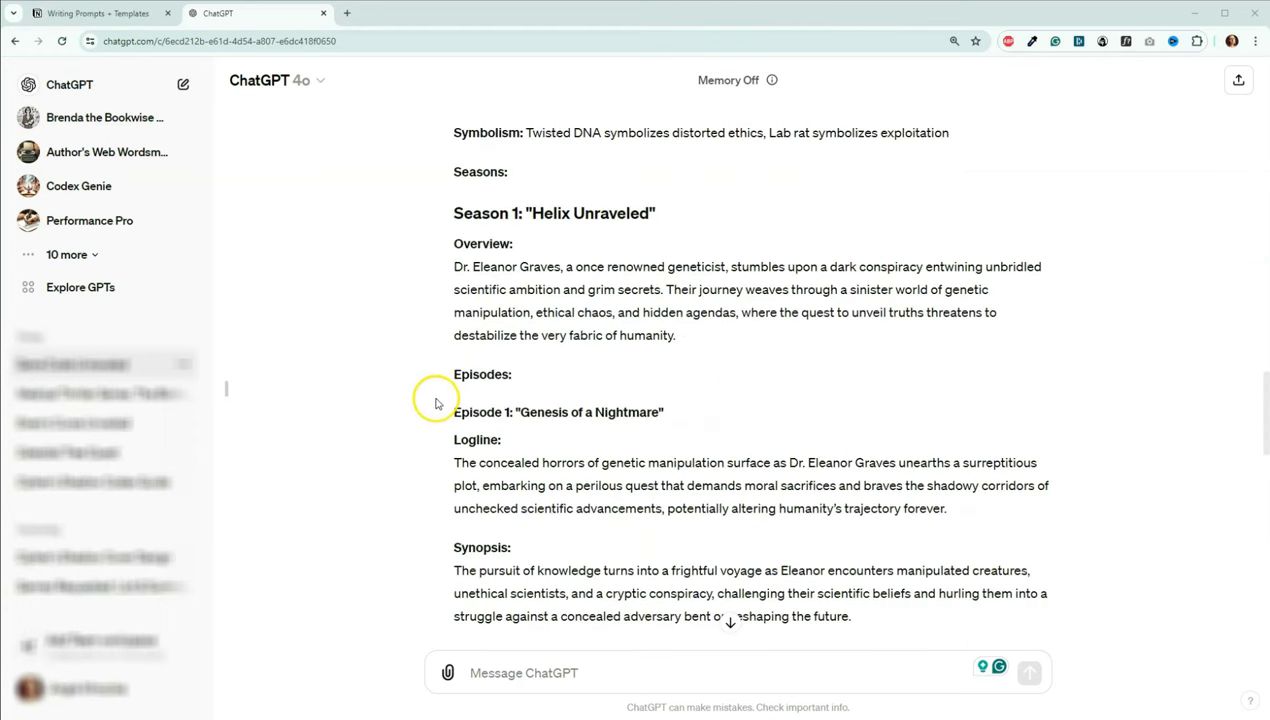
scroll(416, 494, "down", 4)
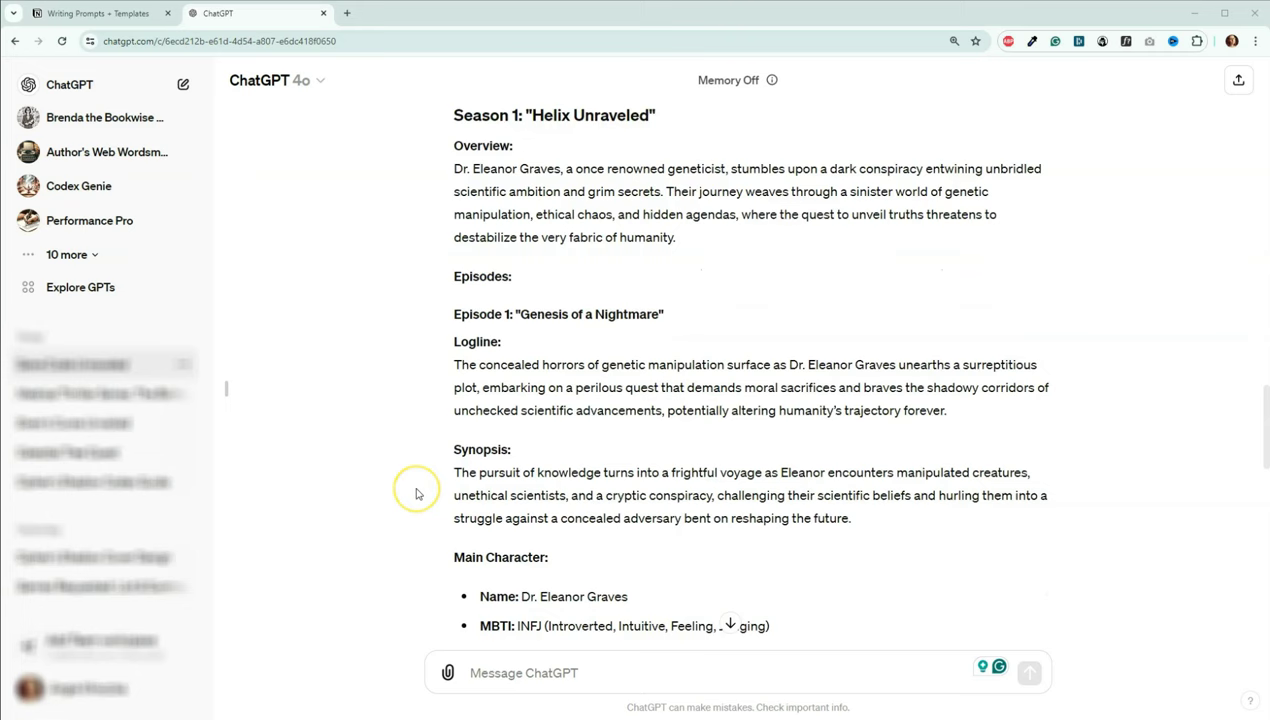
scroll(416, 494, "down", 3)
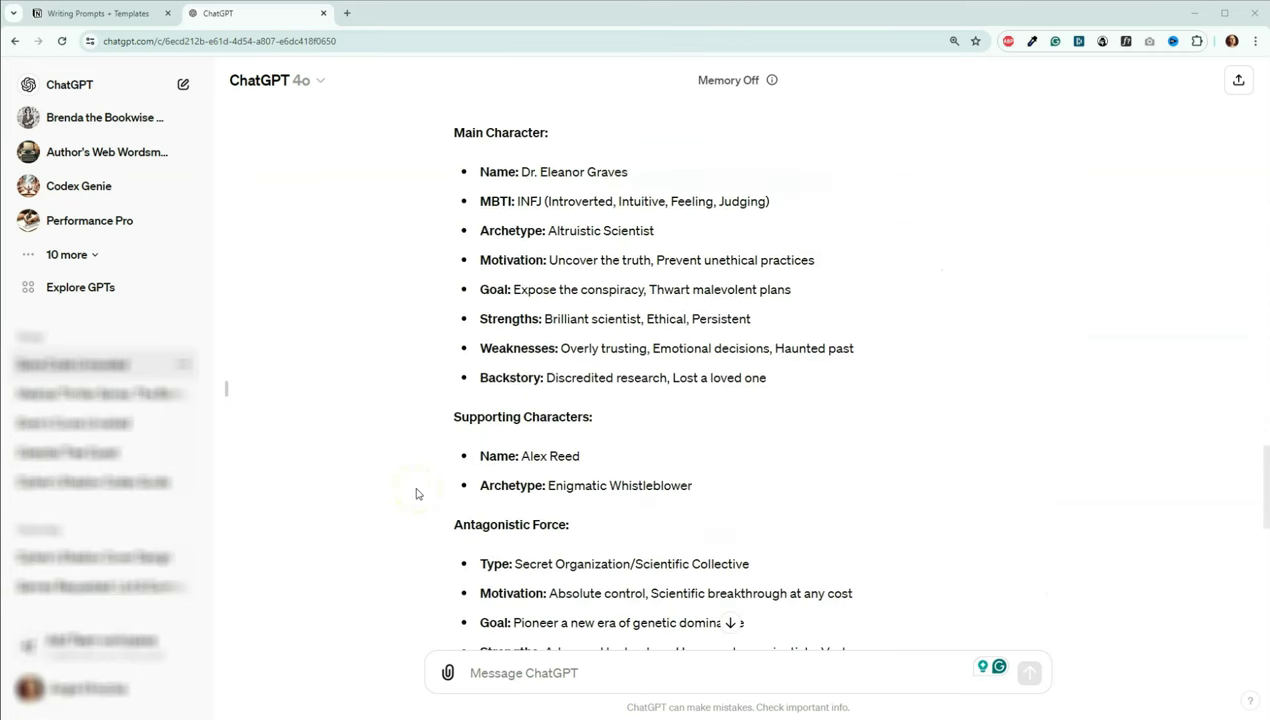
scroll(416, 494, "down", 2)
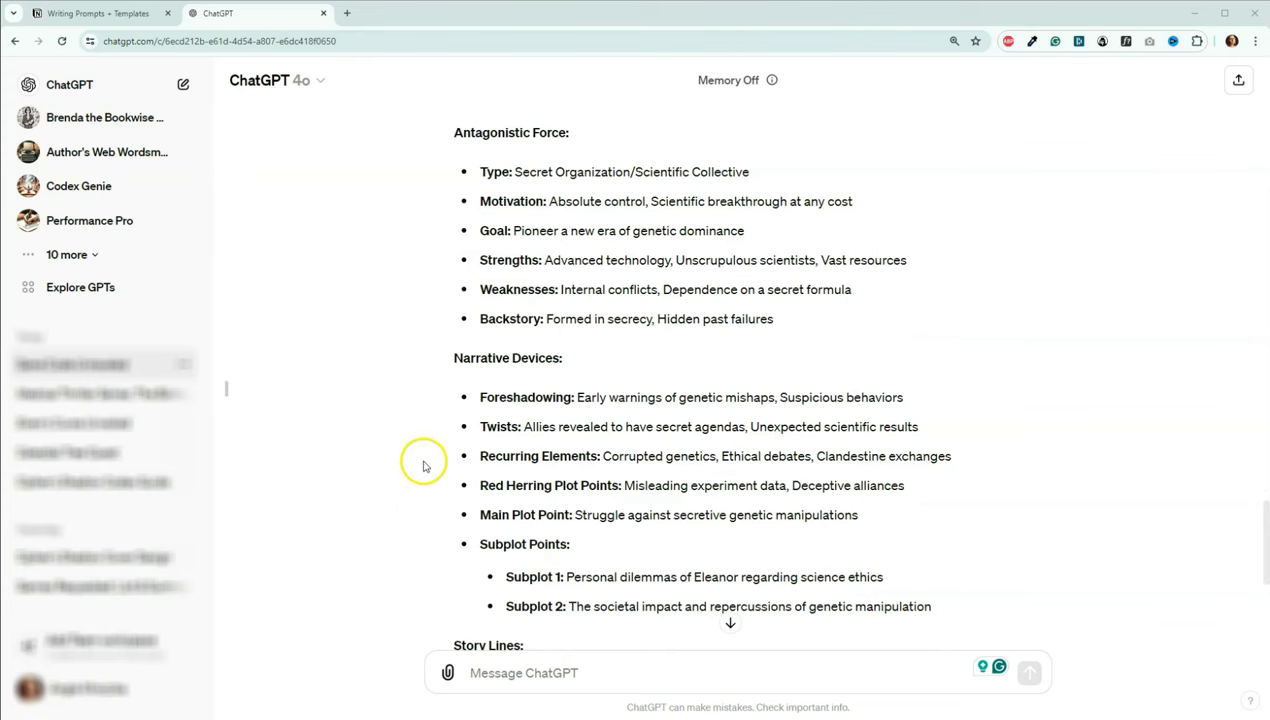
scroll(417, 400, "down", 5)
Ask ChatGPT 'What are some ideas for things that could happen in Seasons 2 and 3?'.
left_click(558, 680)
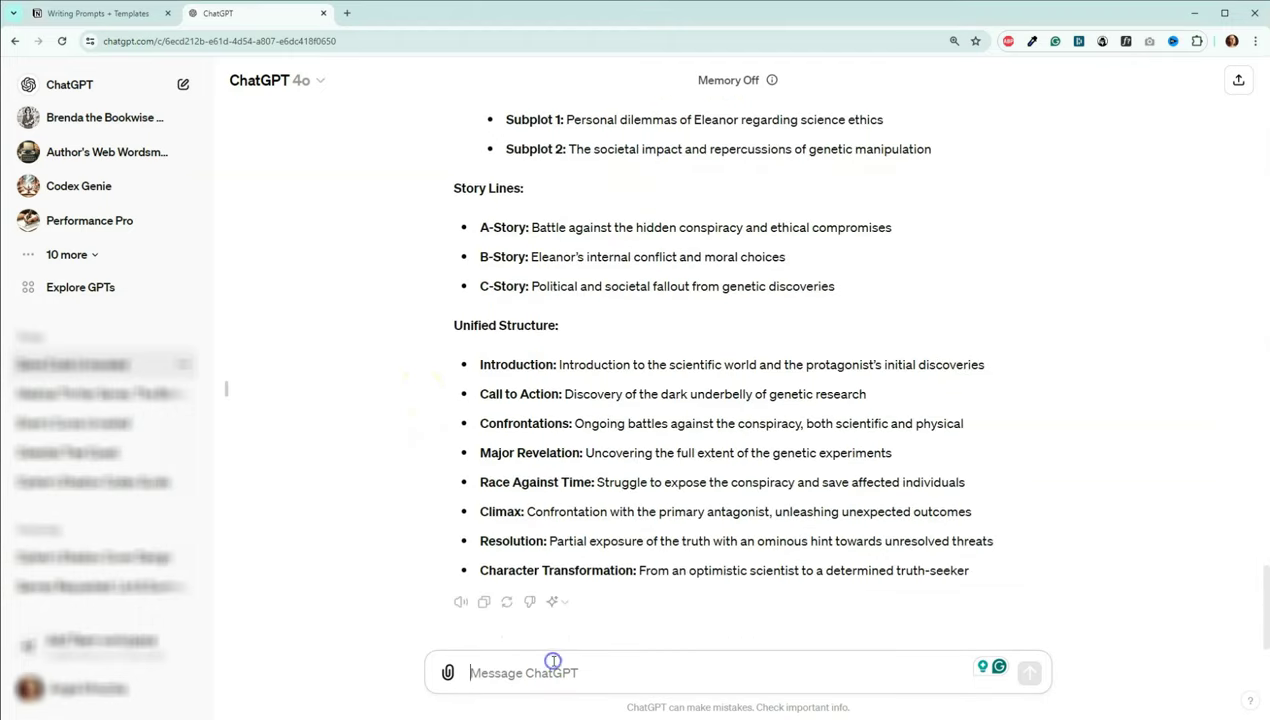
type("What are some ideas for things")
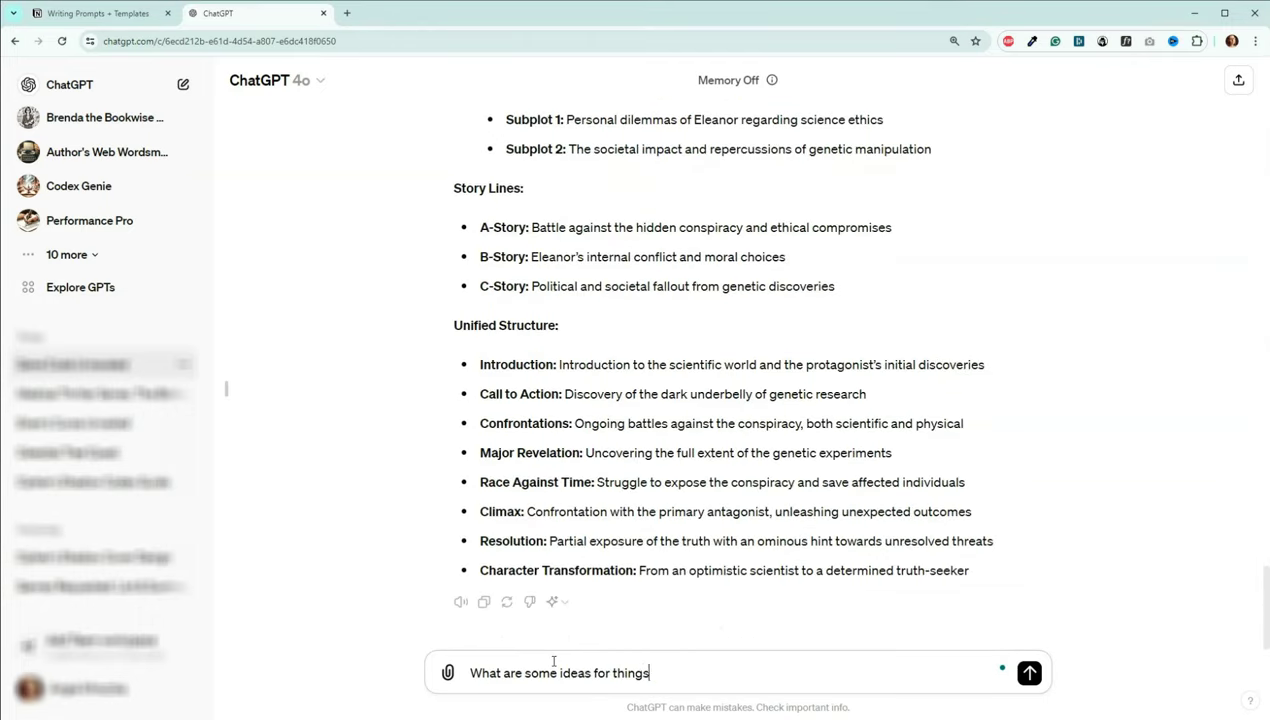
type(" that could happen in S")
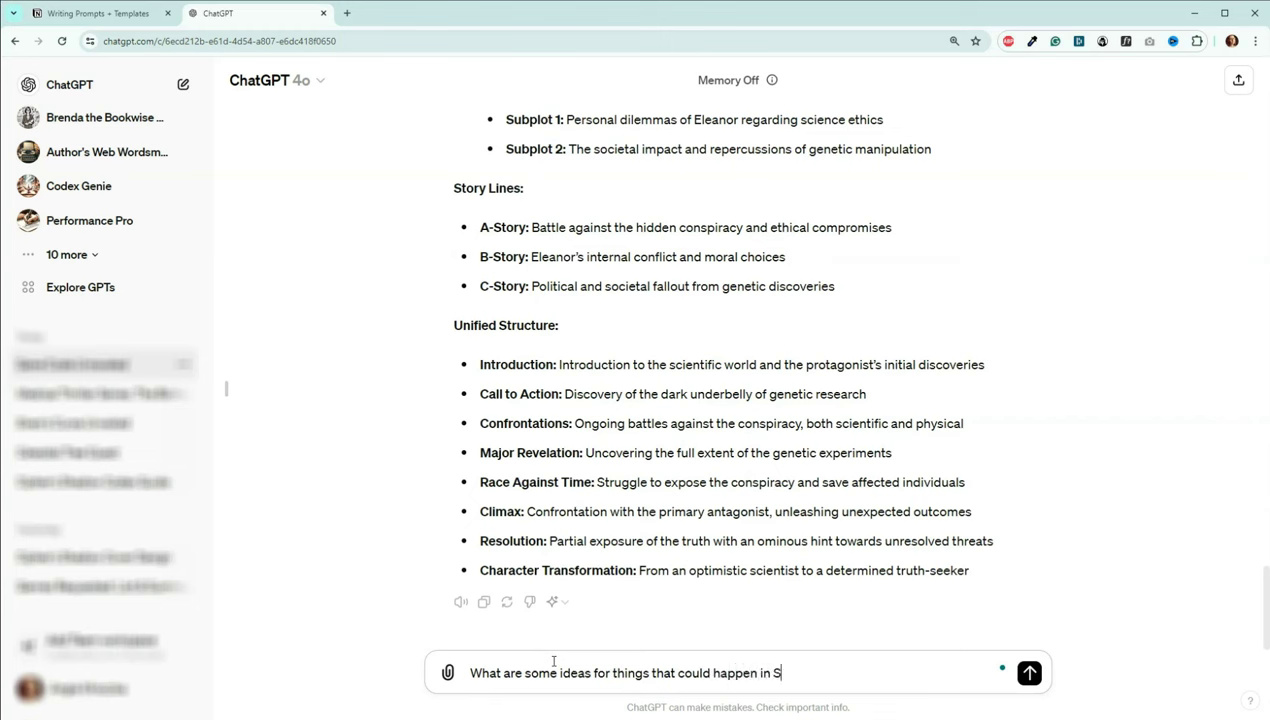
type("easons 2 and 3")
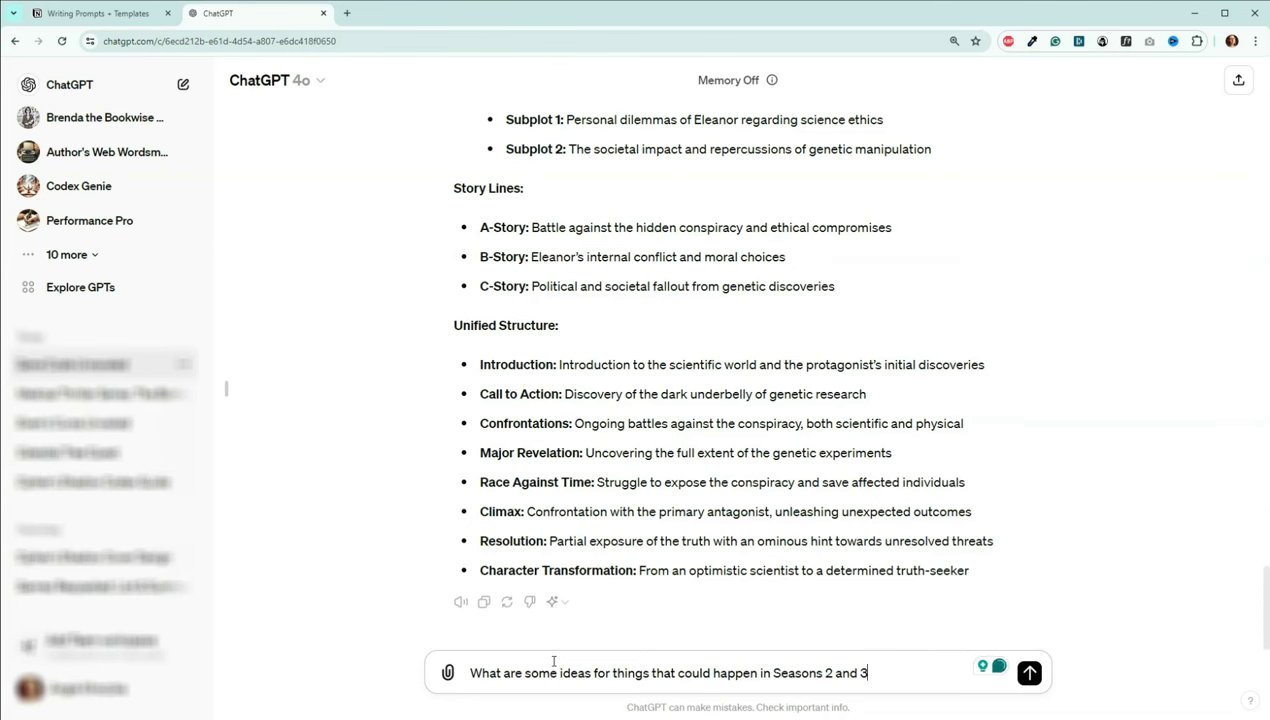
type("?")
key("Return")
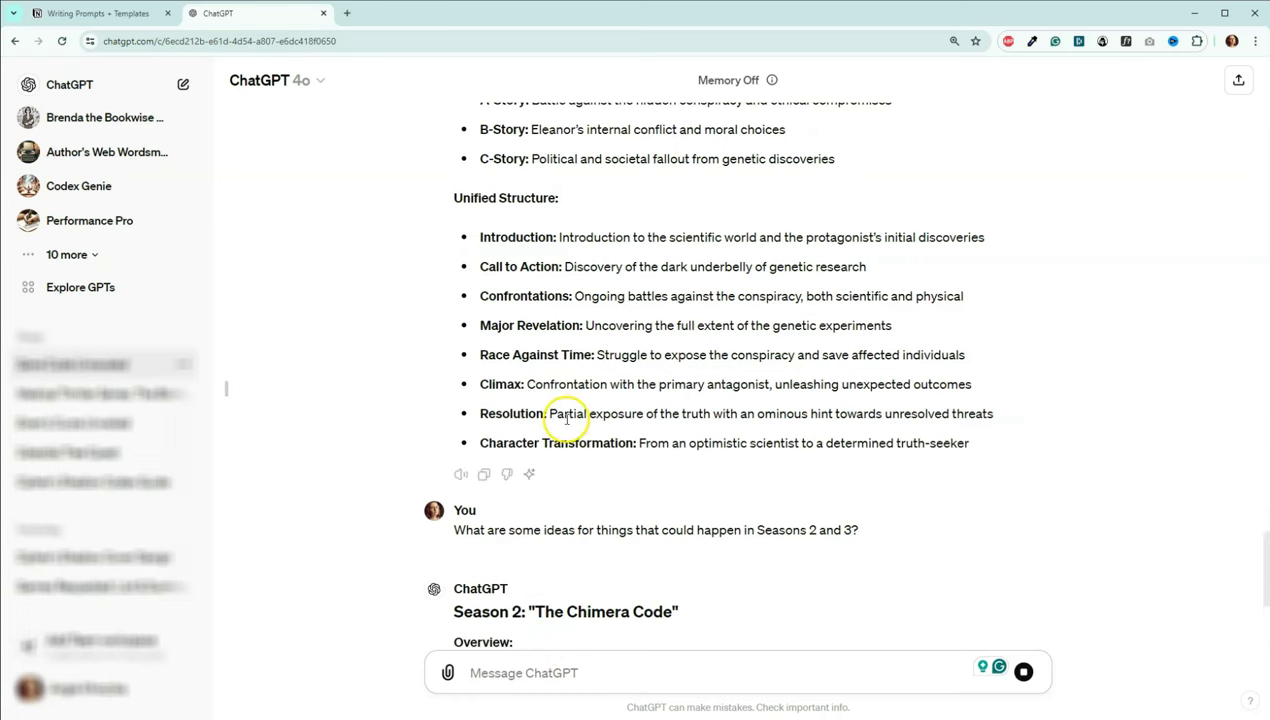
Read Season 2 'The Chimera Code' plot points and arcs through to Season 3 'Genesis of the Future'.
scroll(567, 420, "down", 4)
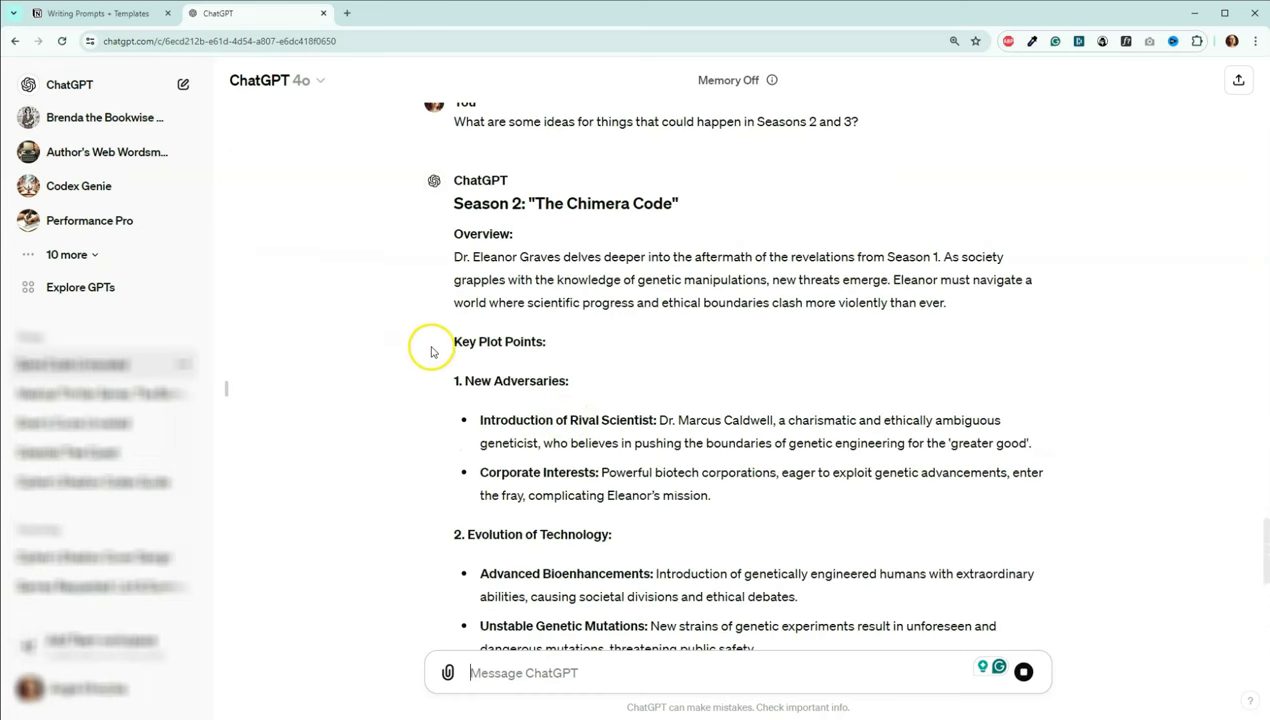
scroll(430, 372, "down", 9)
scroll(431, 335, "up", 2)
scroll(434, 295, "up", 6)
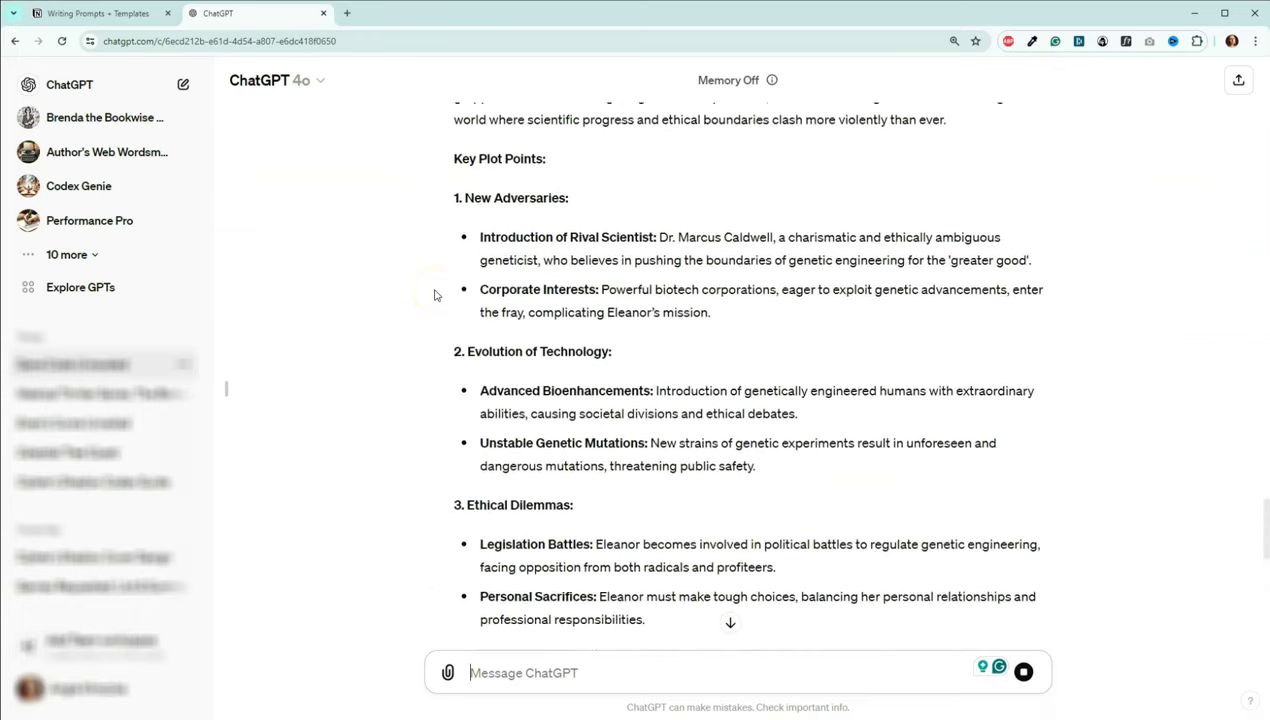
scroll(434, 295, "down", 2)
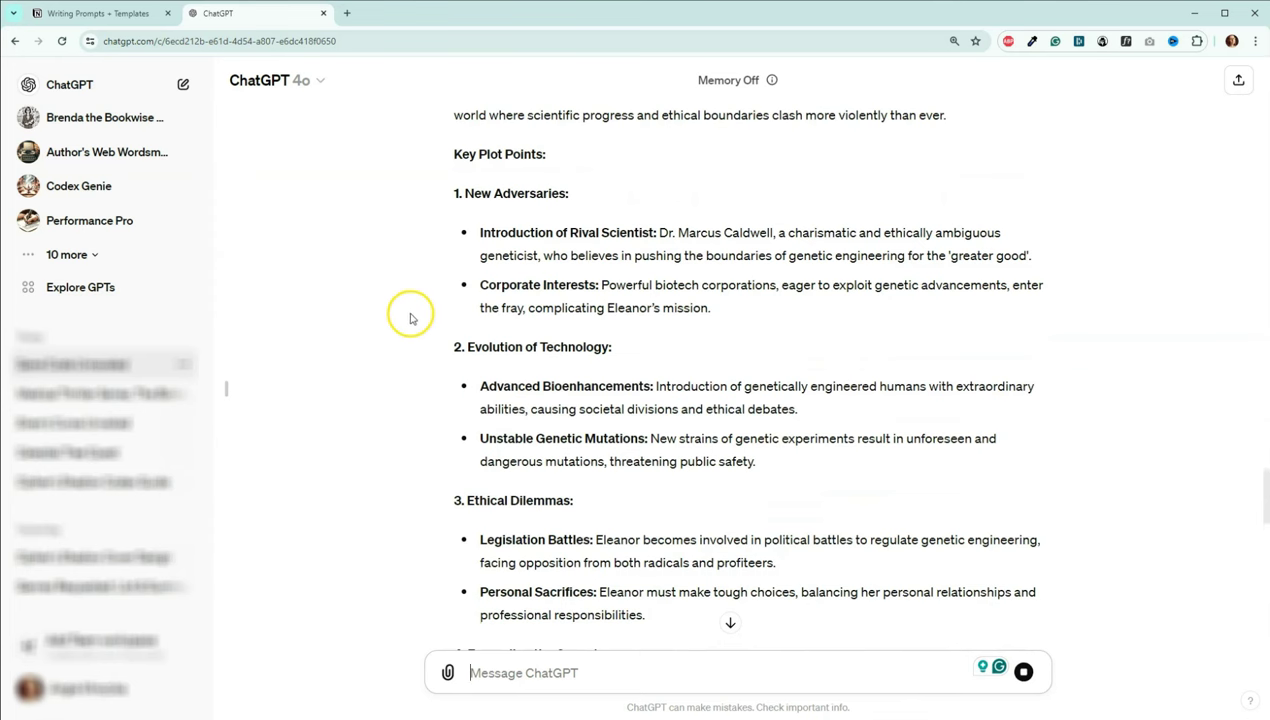
scroll(391, 367, "down", 1)
scroll(392, 368, "down", 3)
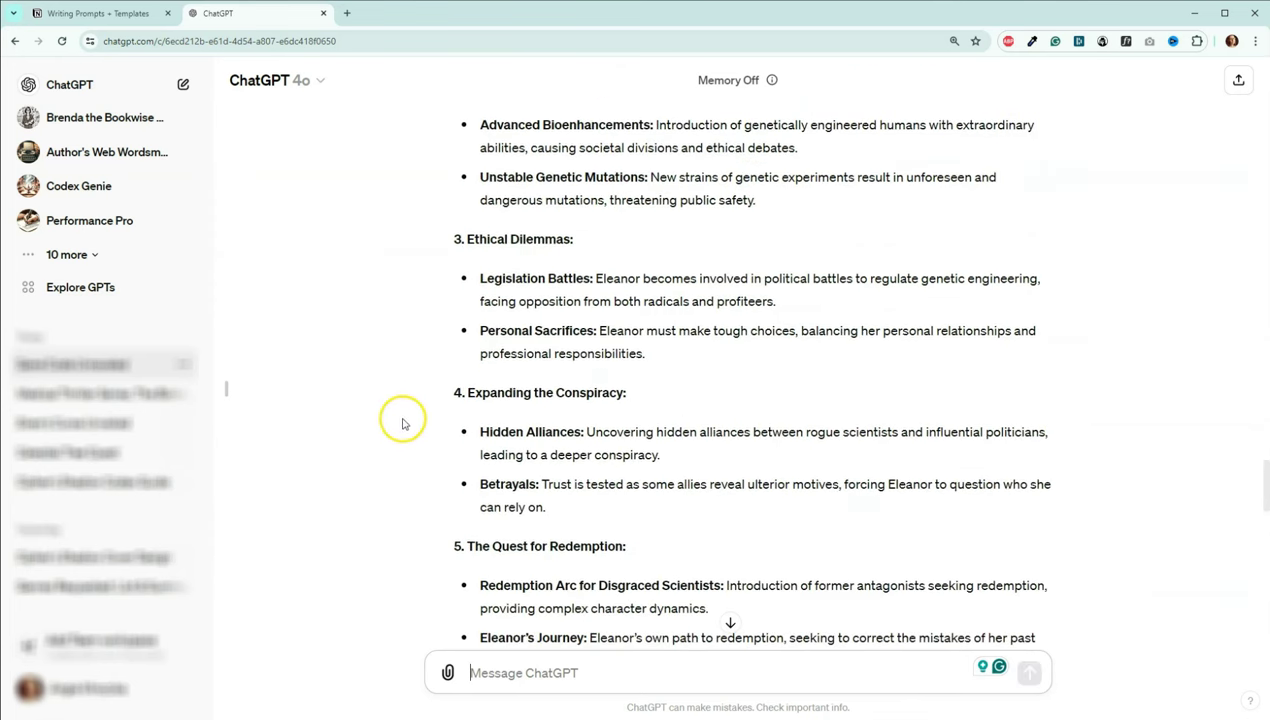
scroll(401, 440, "down", 3)
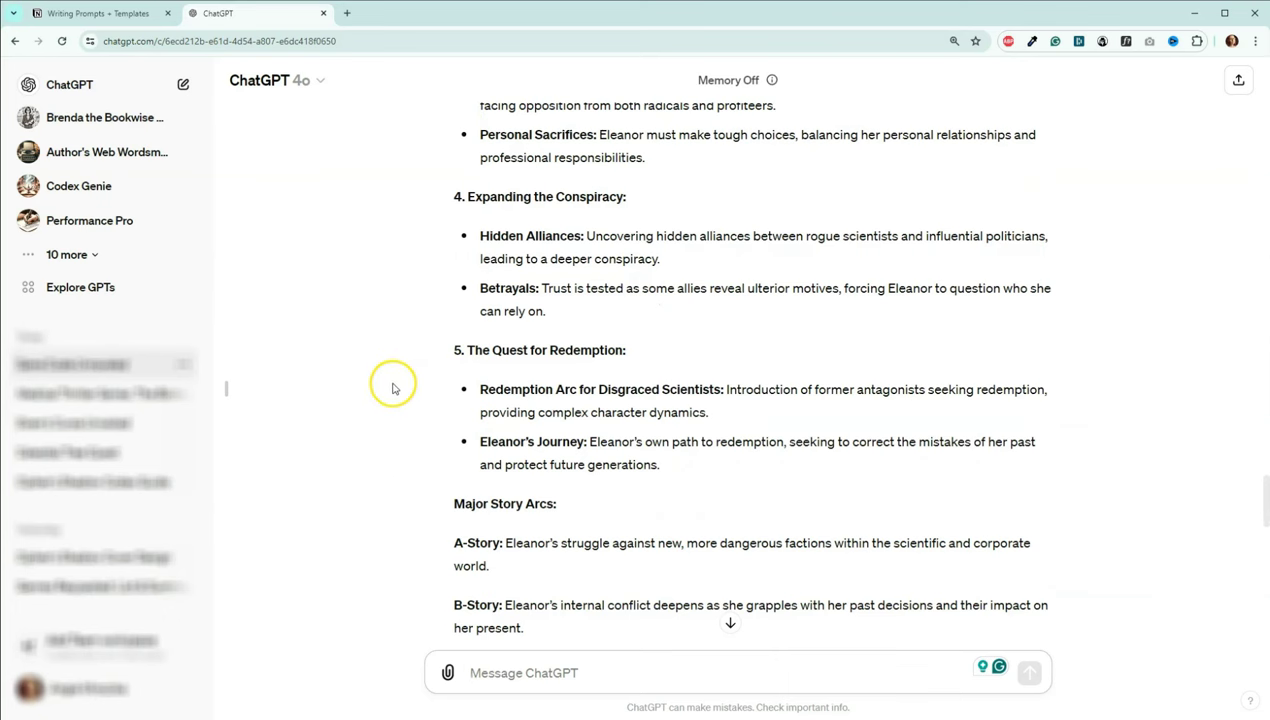
scroll(405, 355, "down", 2)
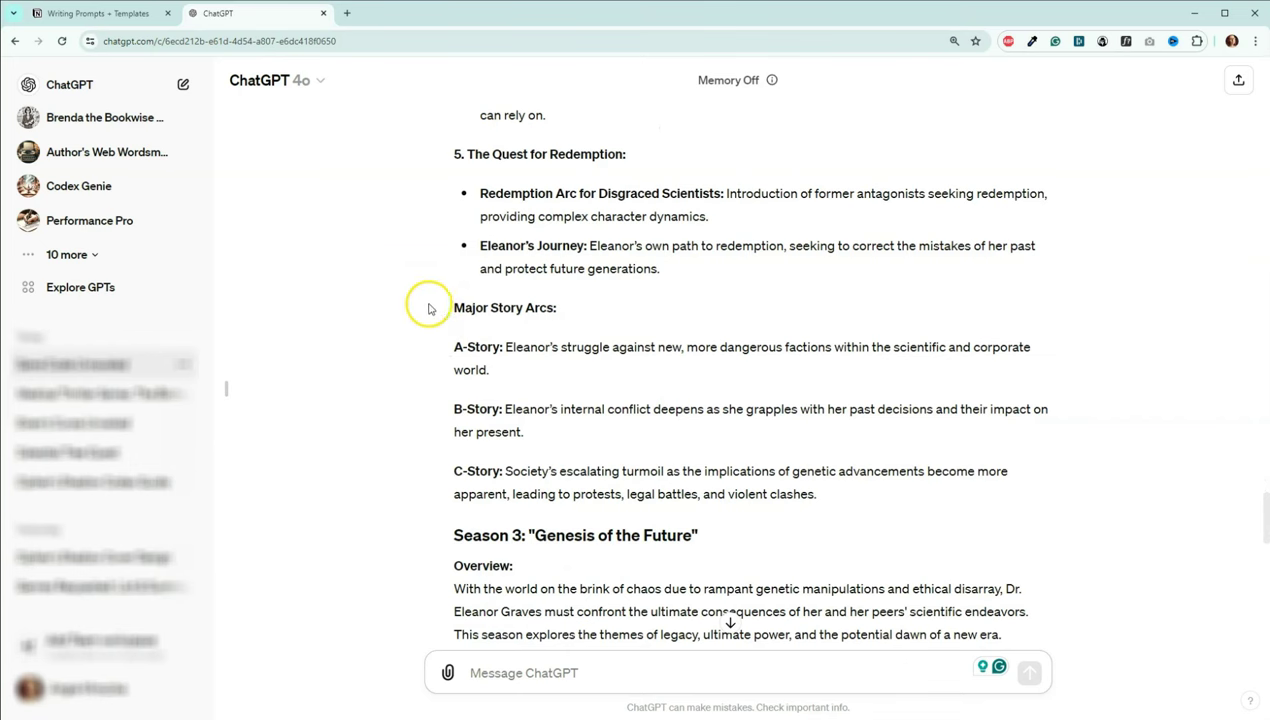
Read through Season 3's key plot points as the reply continues.
scroll(433, 442, "down", 2)
left_click(432, 443)
left_click(427, 346)
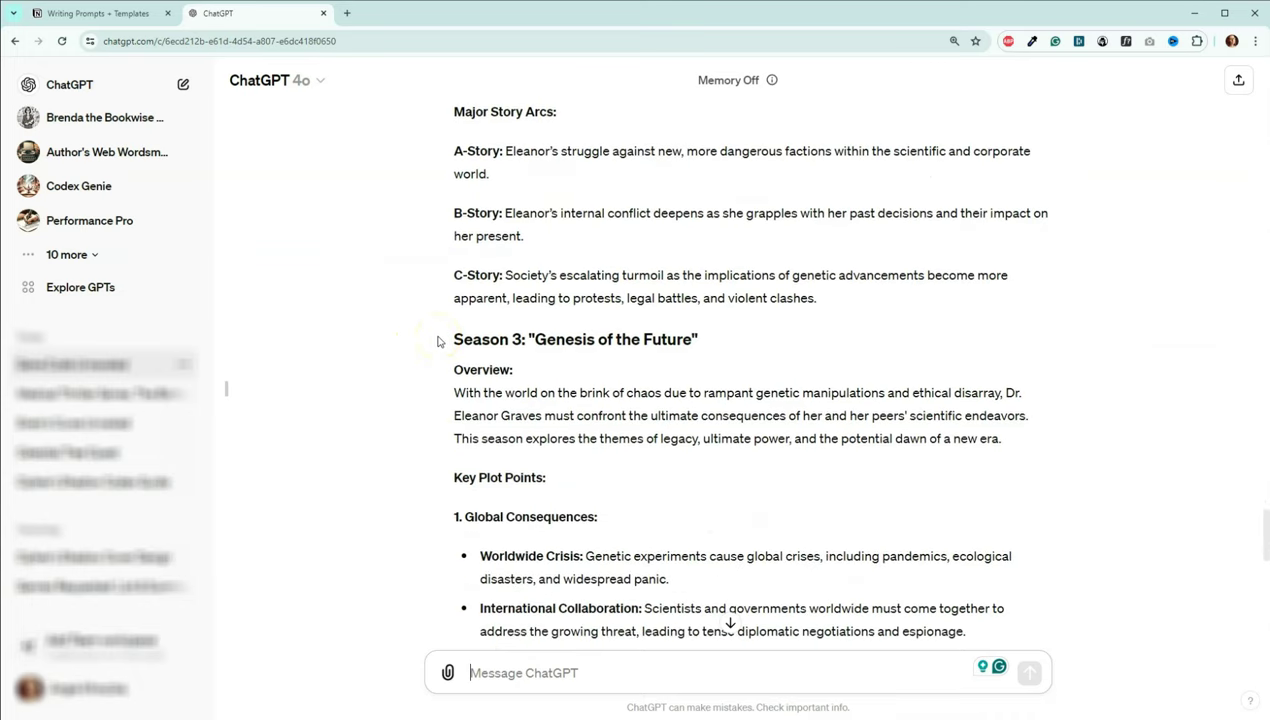
scroll(447, 362, "down", 1)
scroll(449, 363, "down", 1)
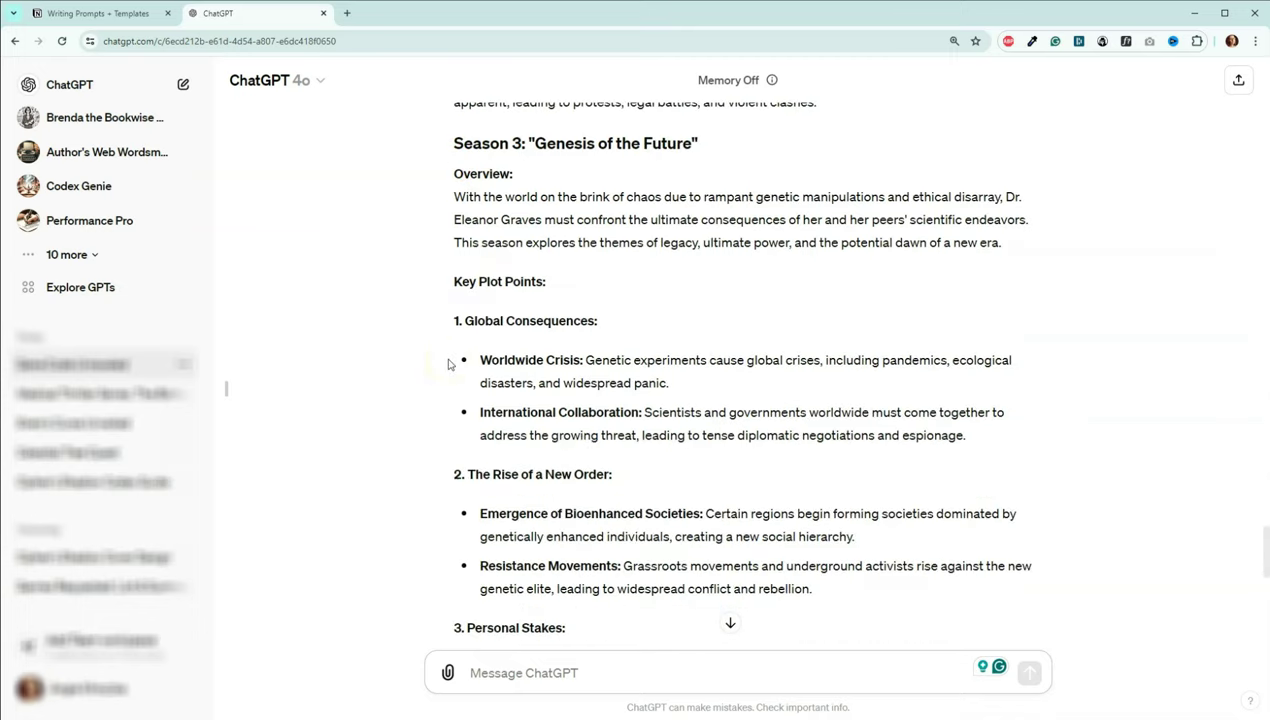
left_click(449, 298)
Scroll through Season 3's A-, B- and C-Story arcs to the closing note on spin-offs.
scroll(356, 376, "down", 2)
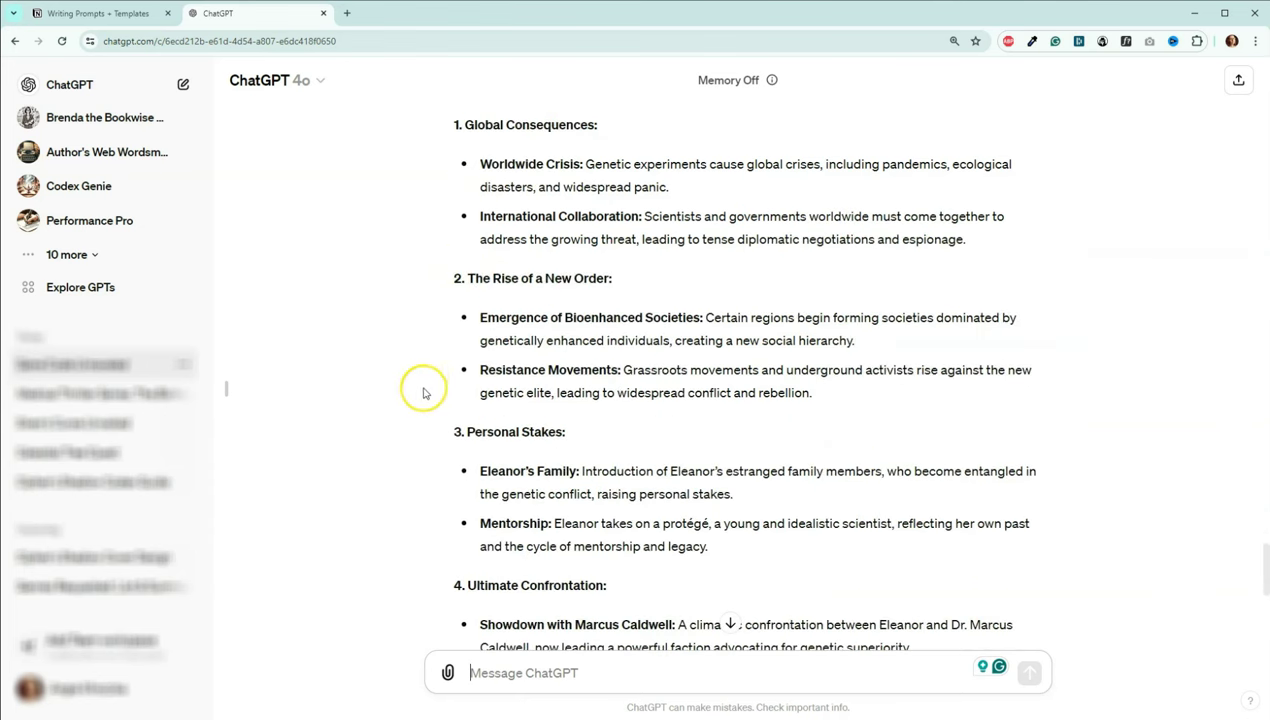
scroll(424, 383, "down", 1)
scroll(424, 383, "down", 1)
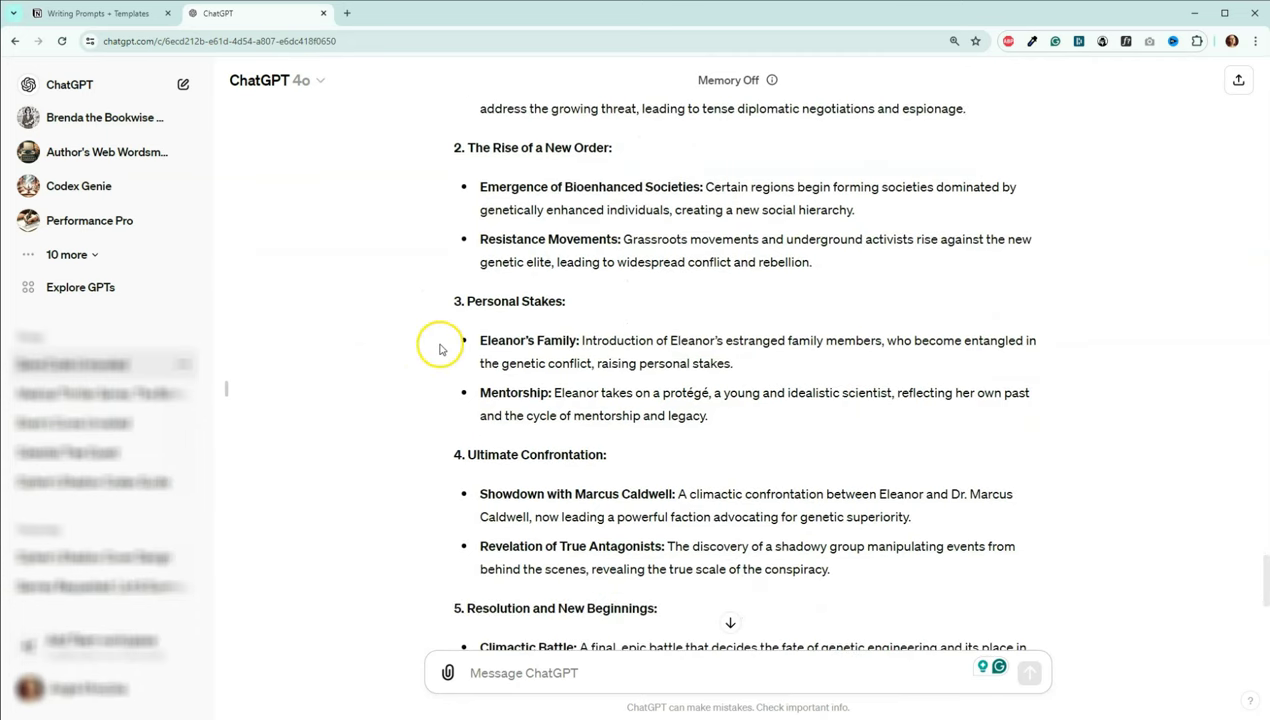
scroll(439, 346, "down", 1)
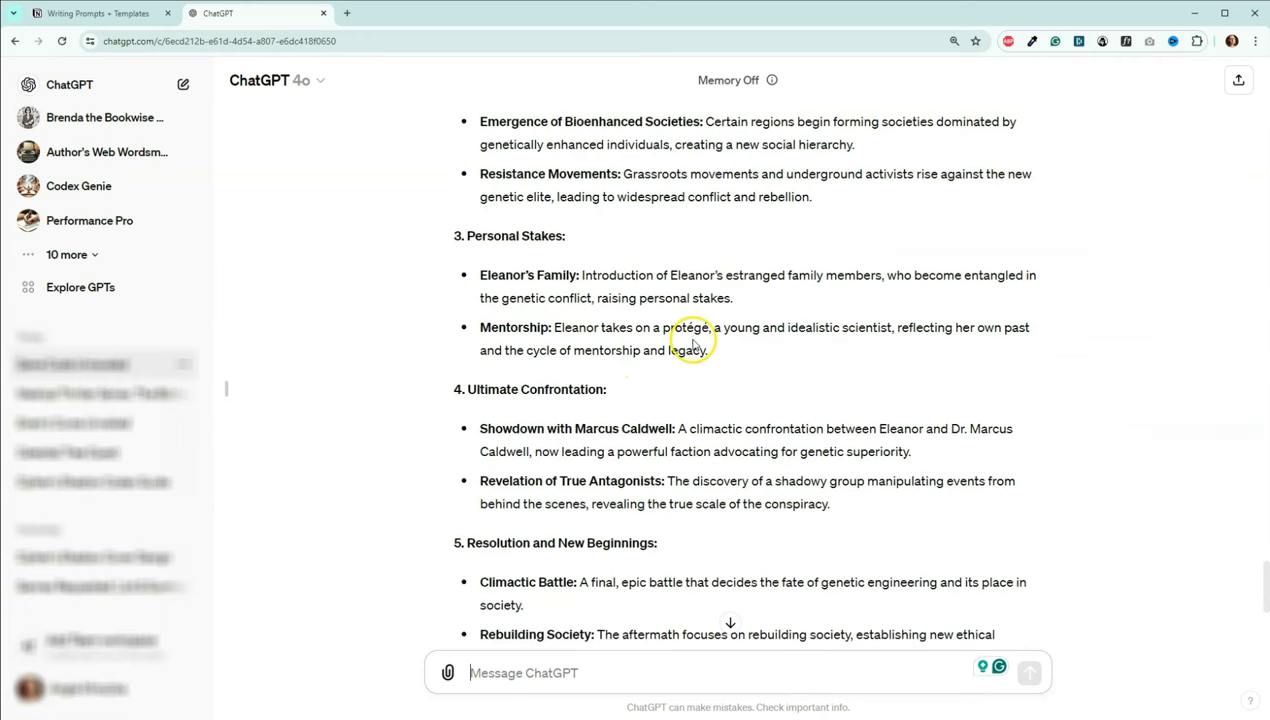
scroll(440, 332, "down", 1)
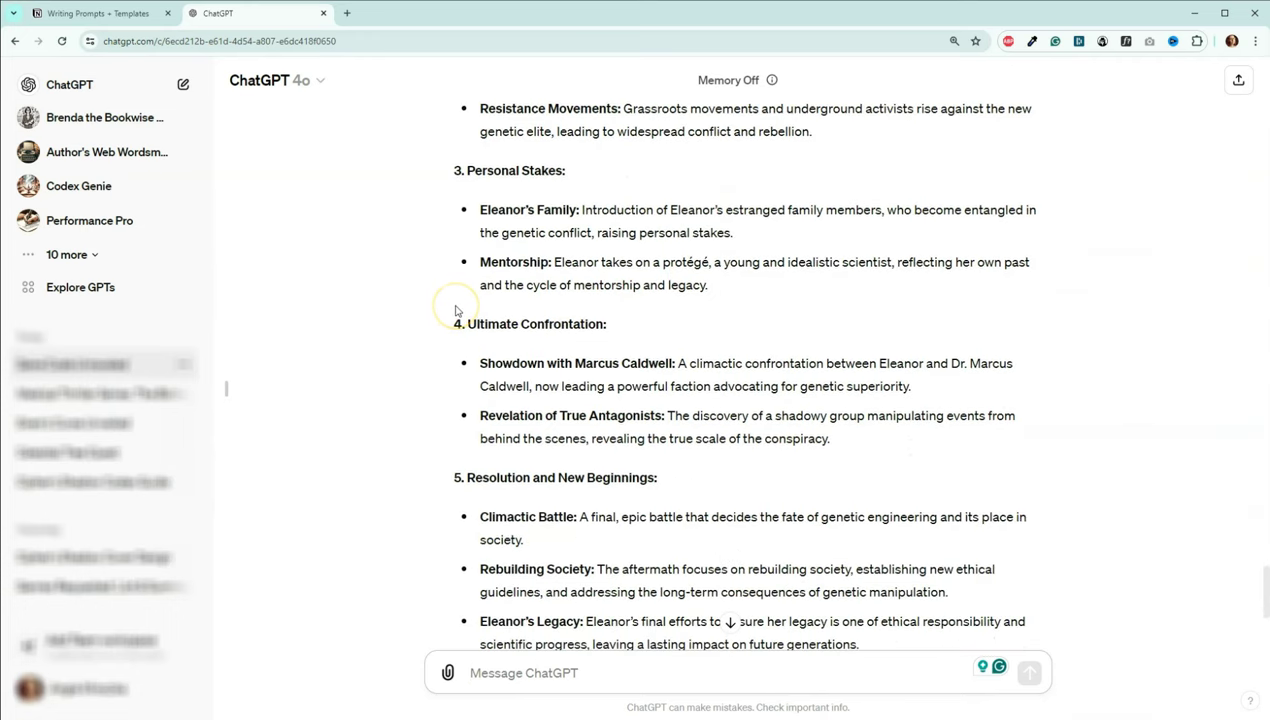
scroll(449, 352, "down", 1)
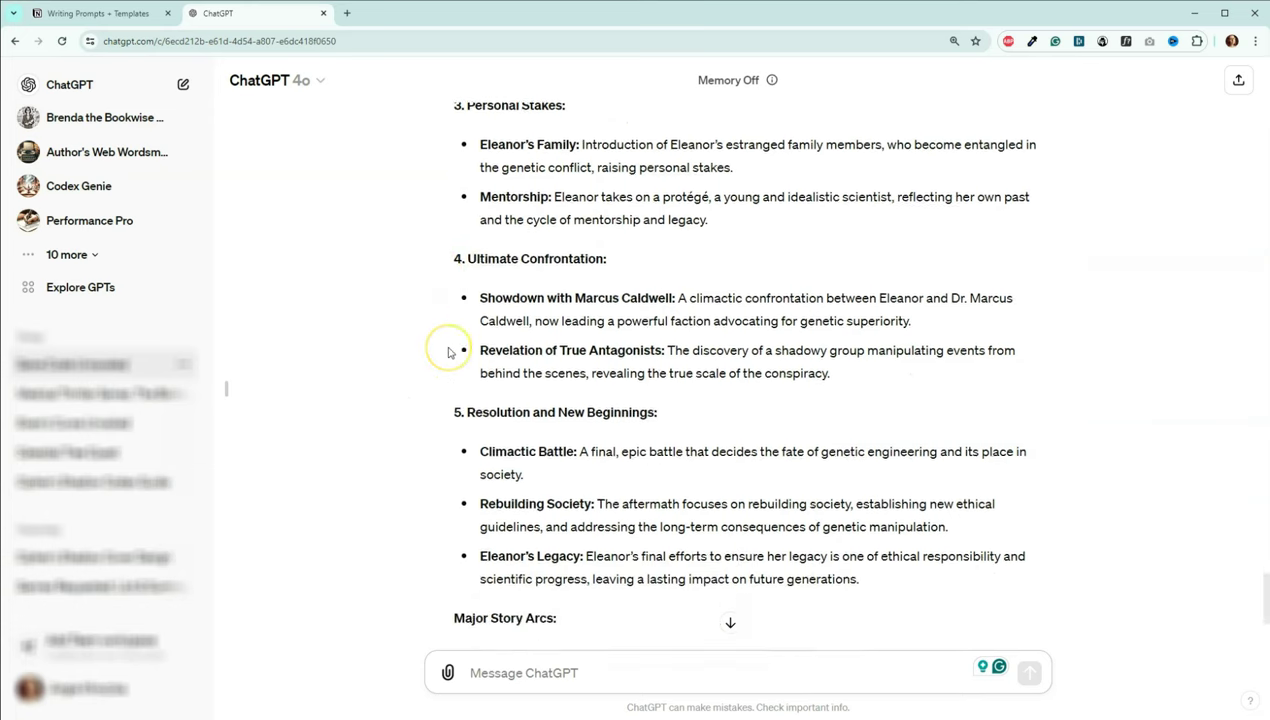
scroll(447, 352, "down", 1)
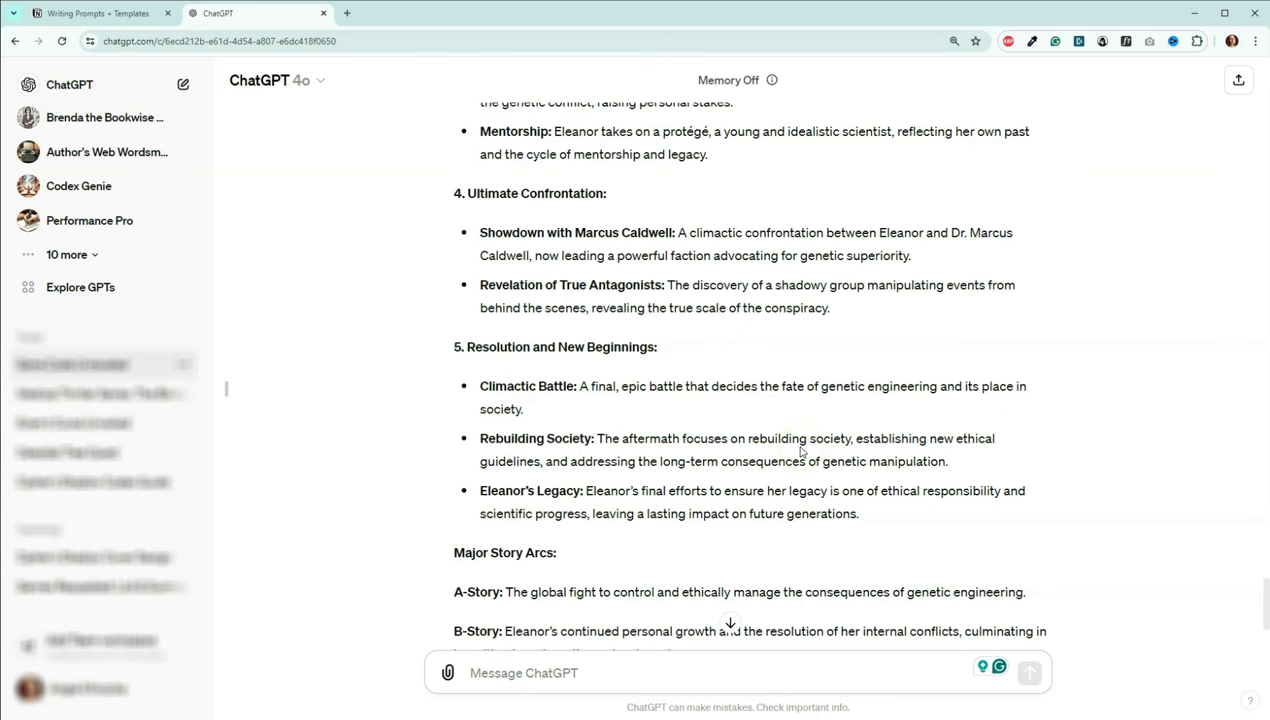
scroll(620, 405, "down", 2)
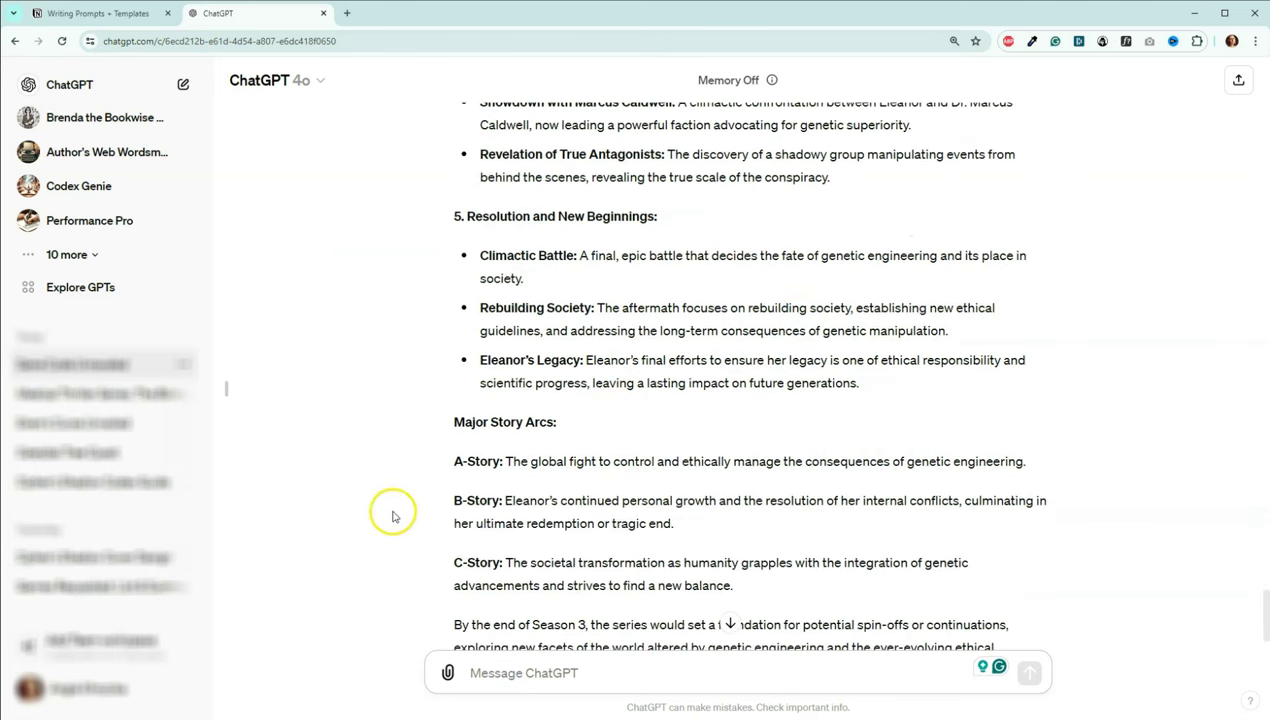
scroll(430, 408, "down", 1)
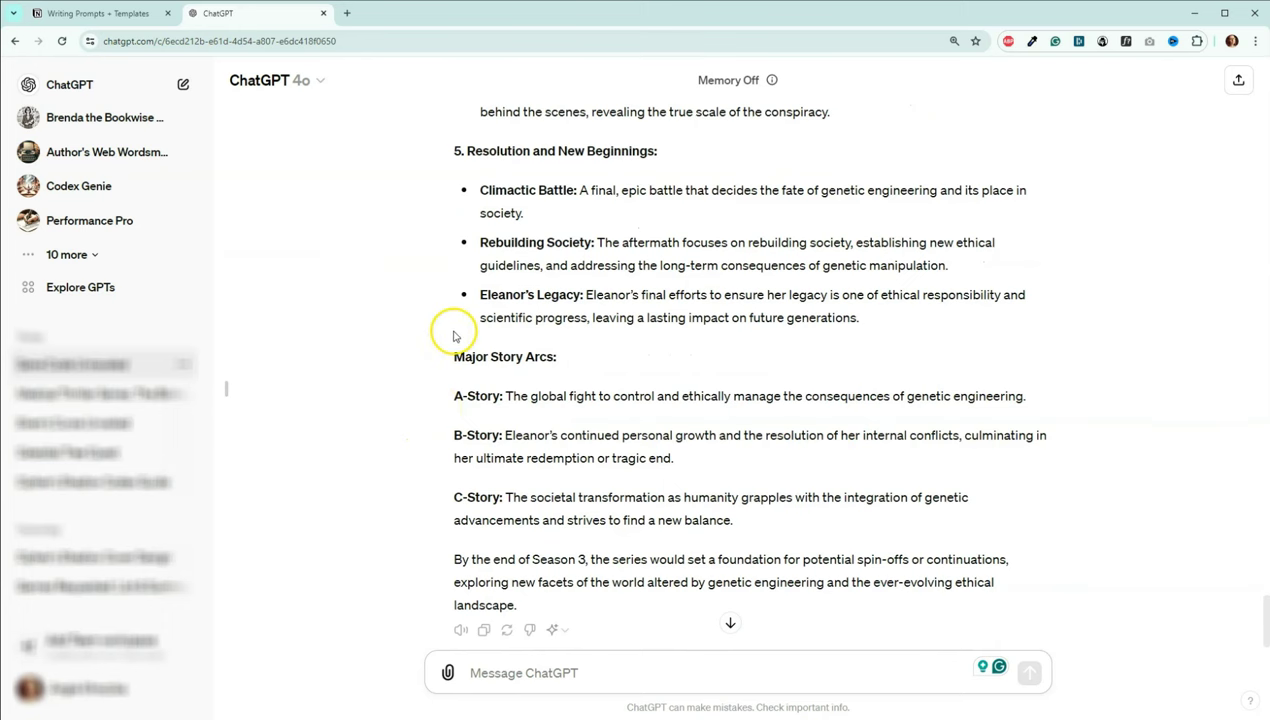
scroll(455, 450, "down", 1)
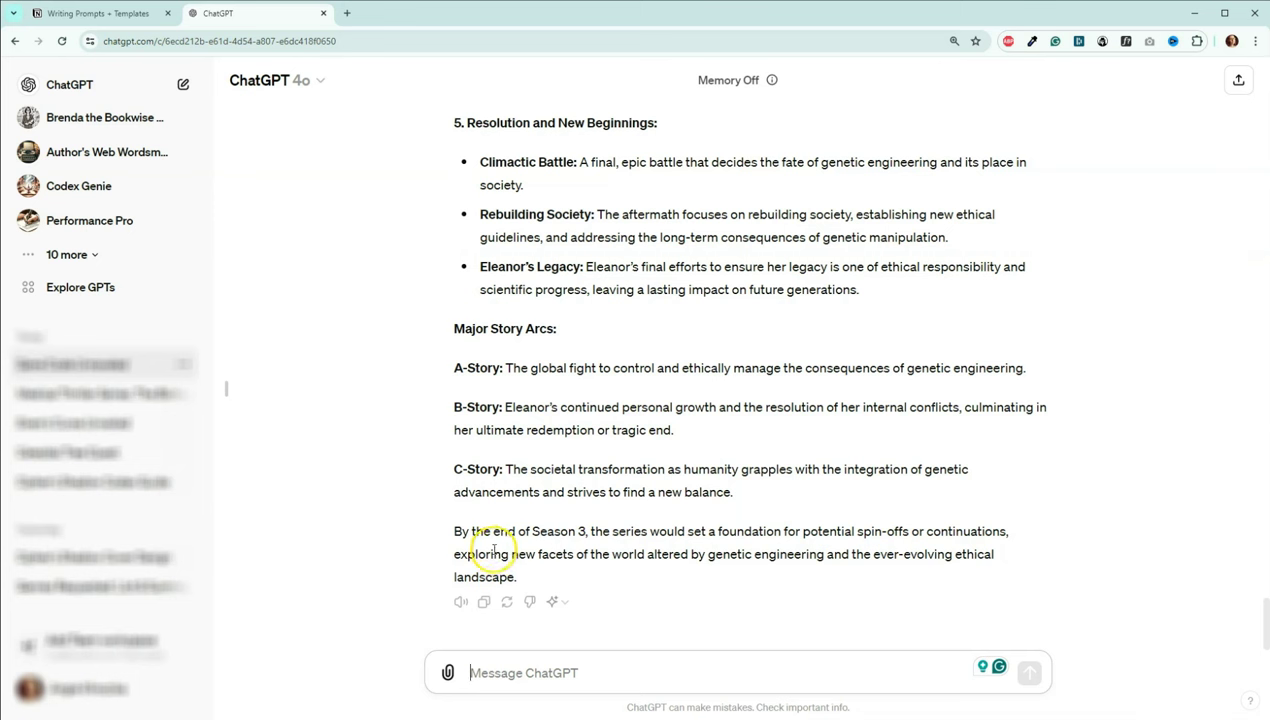
scroll(450, 450, "up", 4)
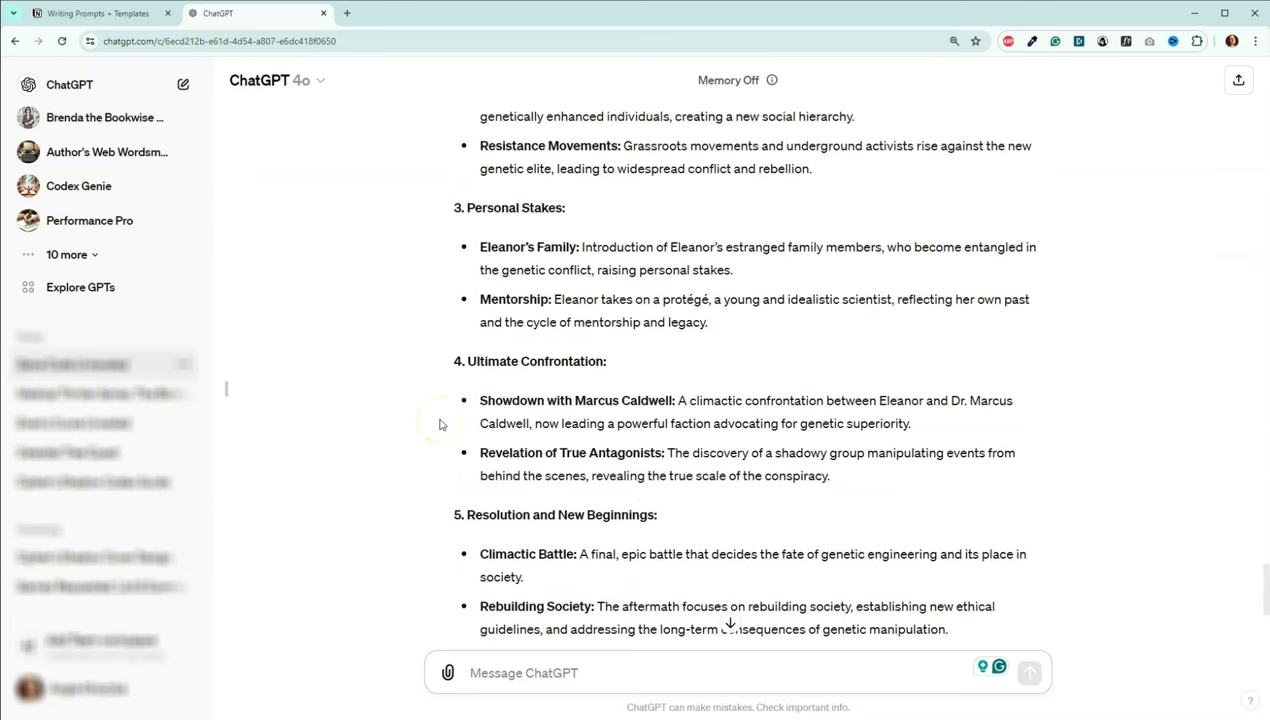
scroll(439, 424, "up", 5)
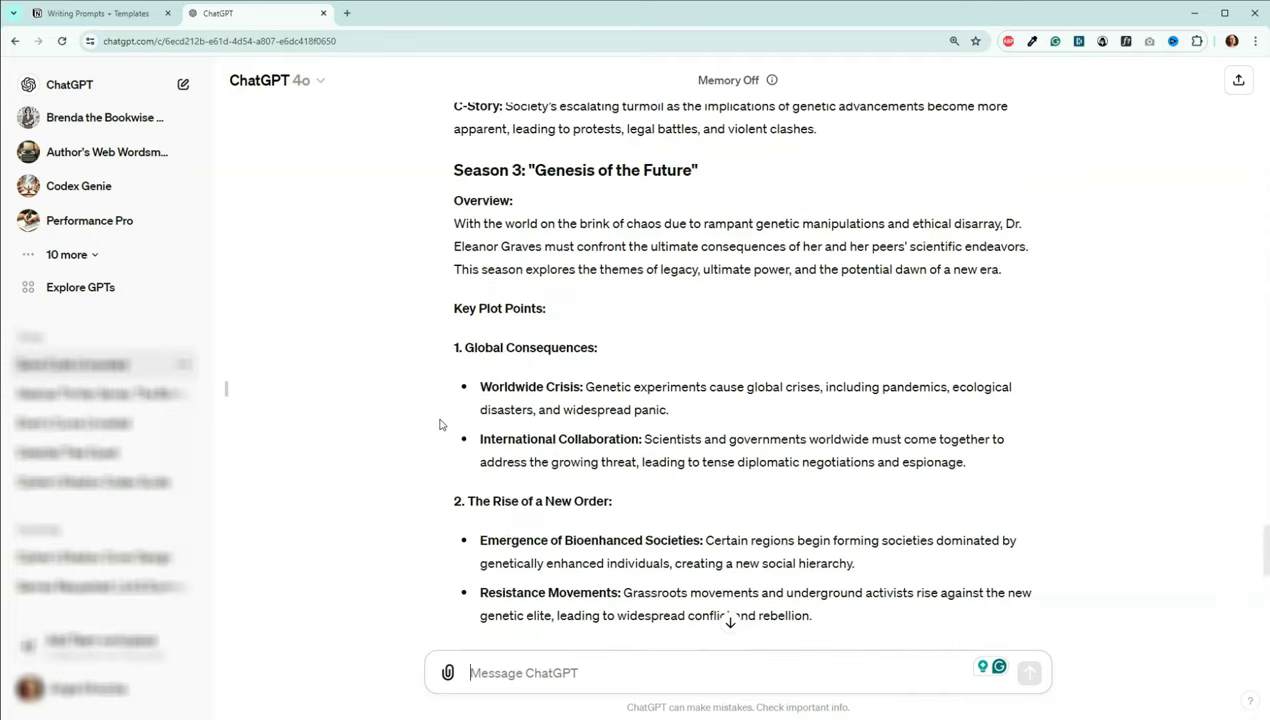
scroll(439, 424, "up", 2)
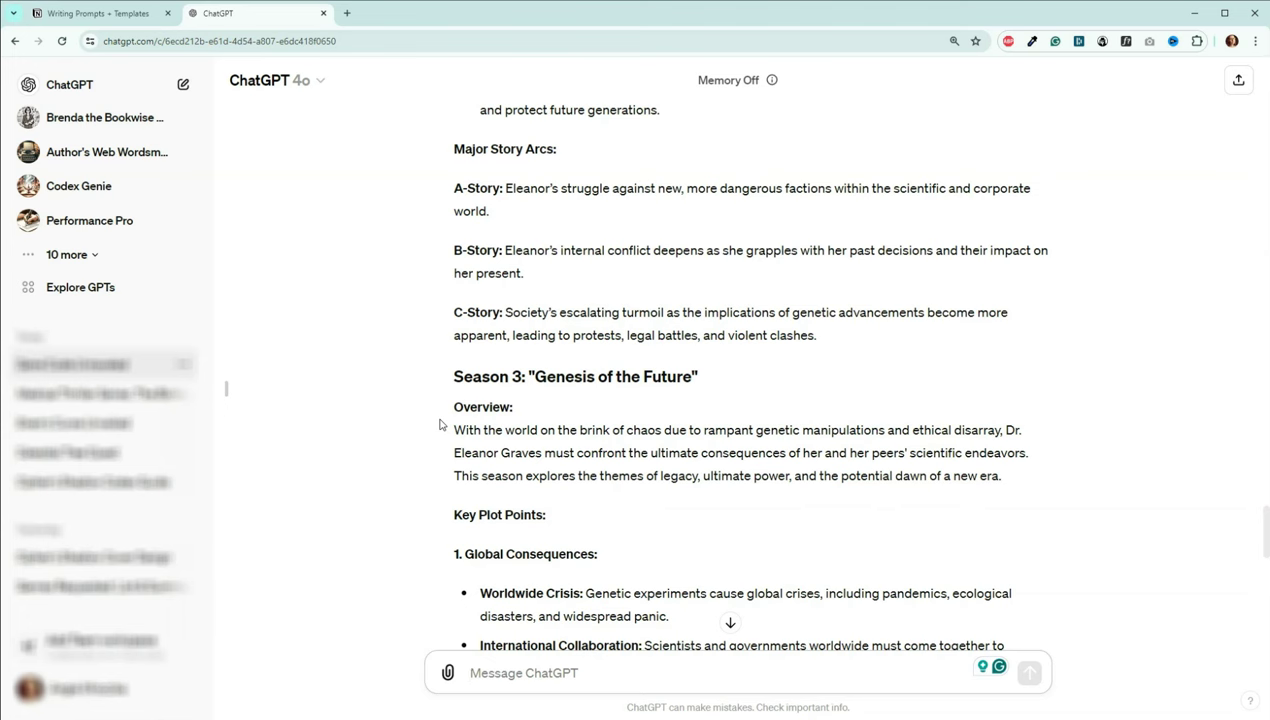
scroll(439, 424, "up", 10)
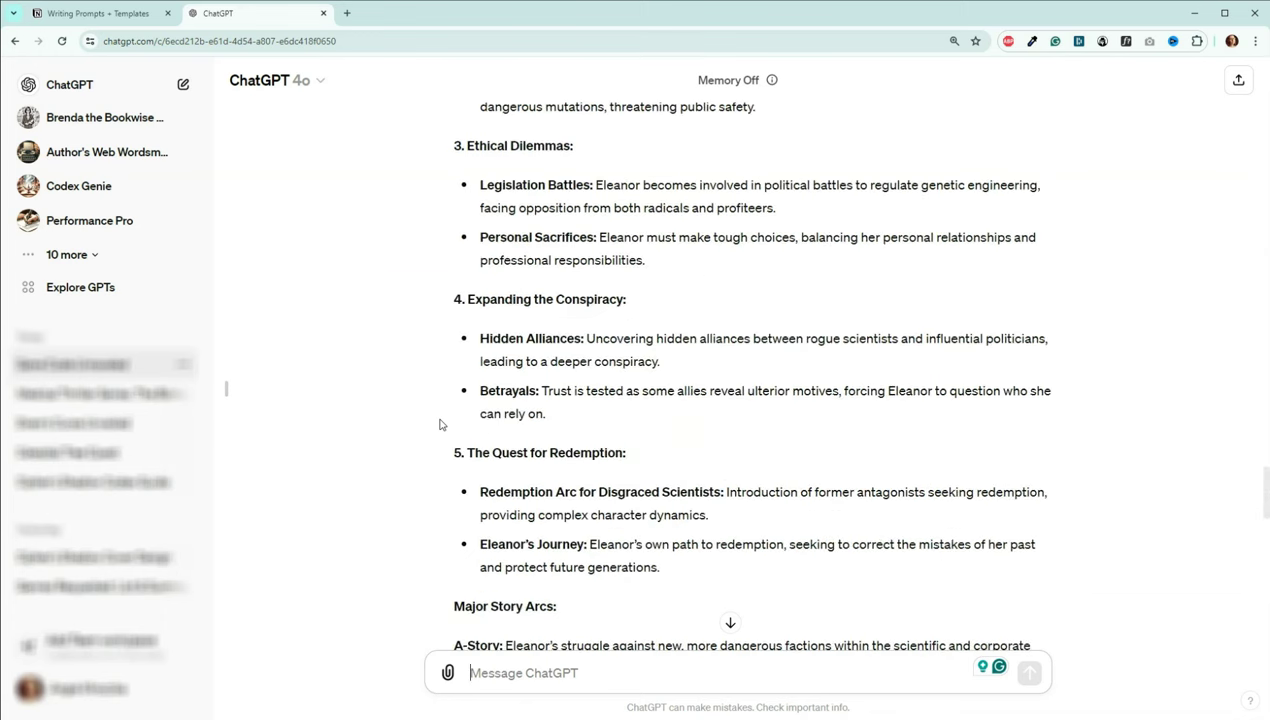
scroll(439, 424, "up", 2)
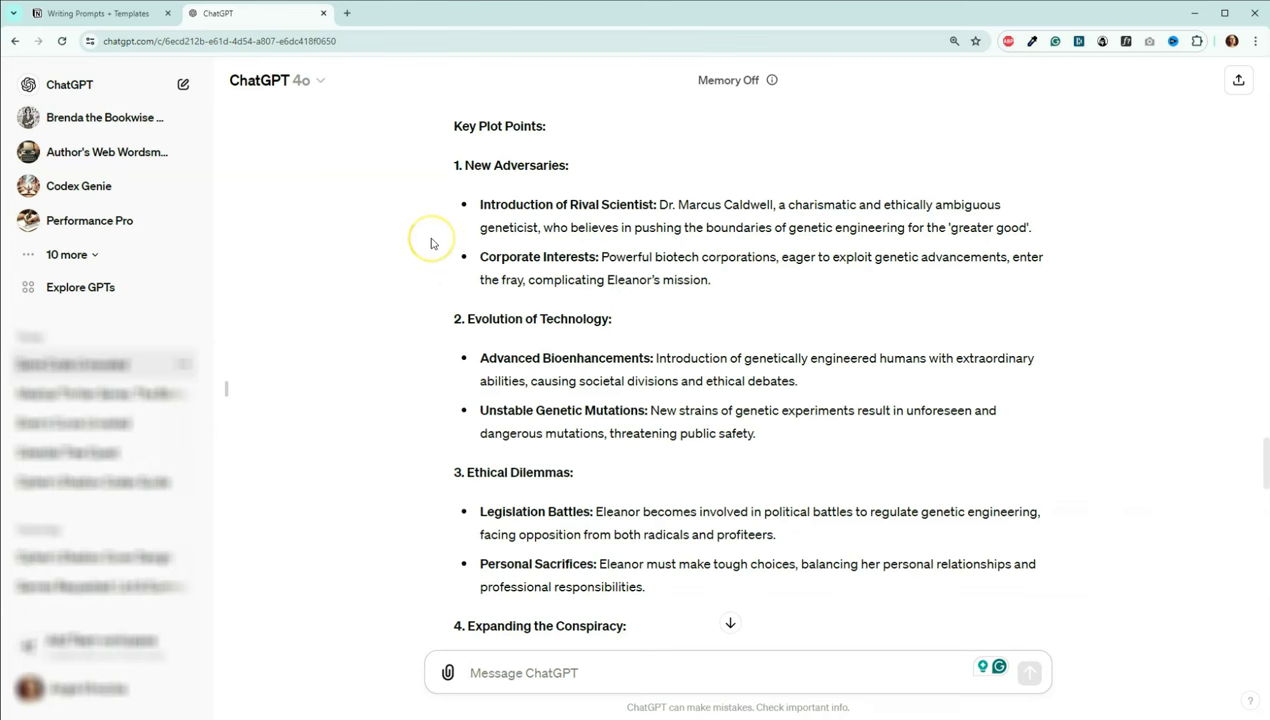
scroll(431, 243, "up", 3)
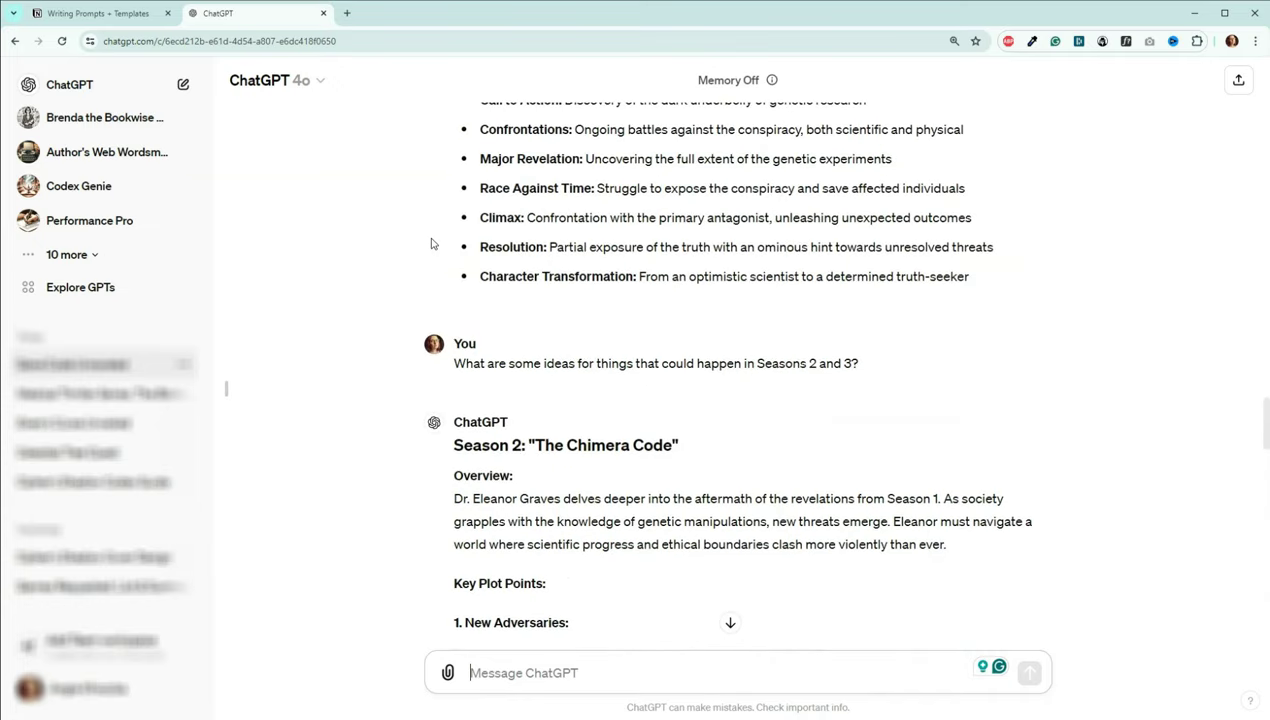
scroll(431, 243, "up", 3)
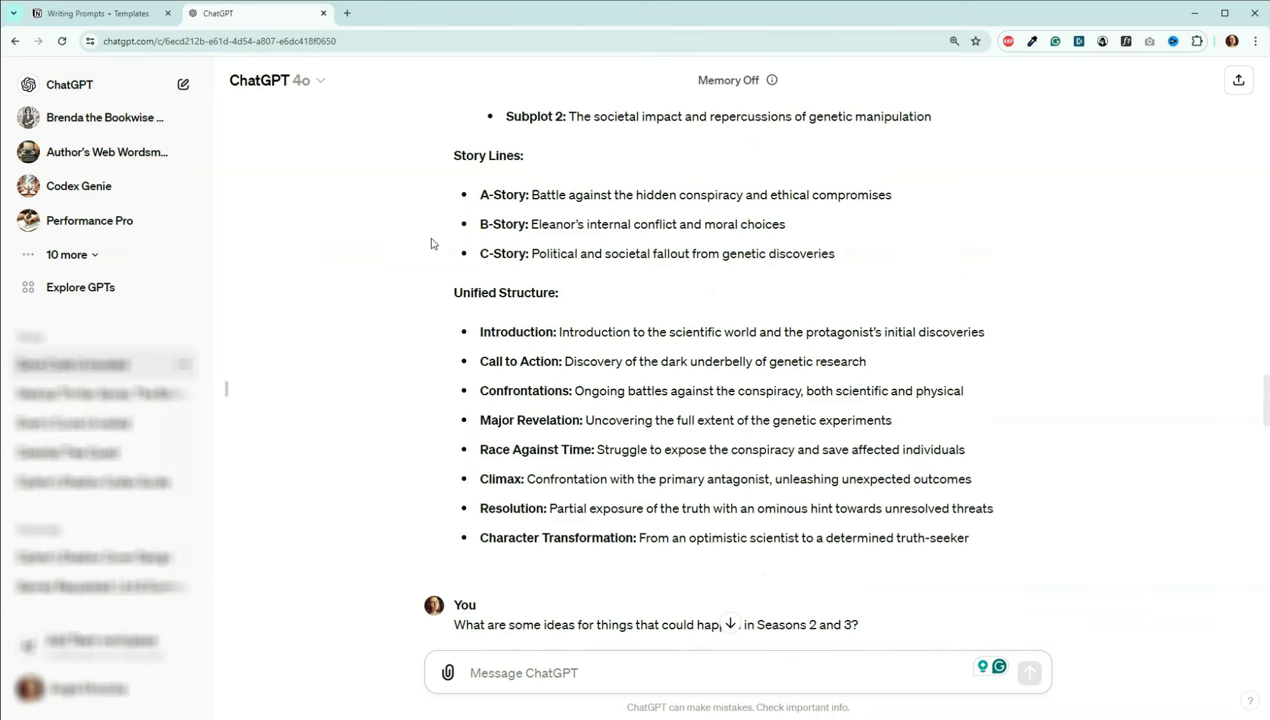